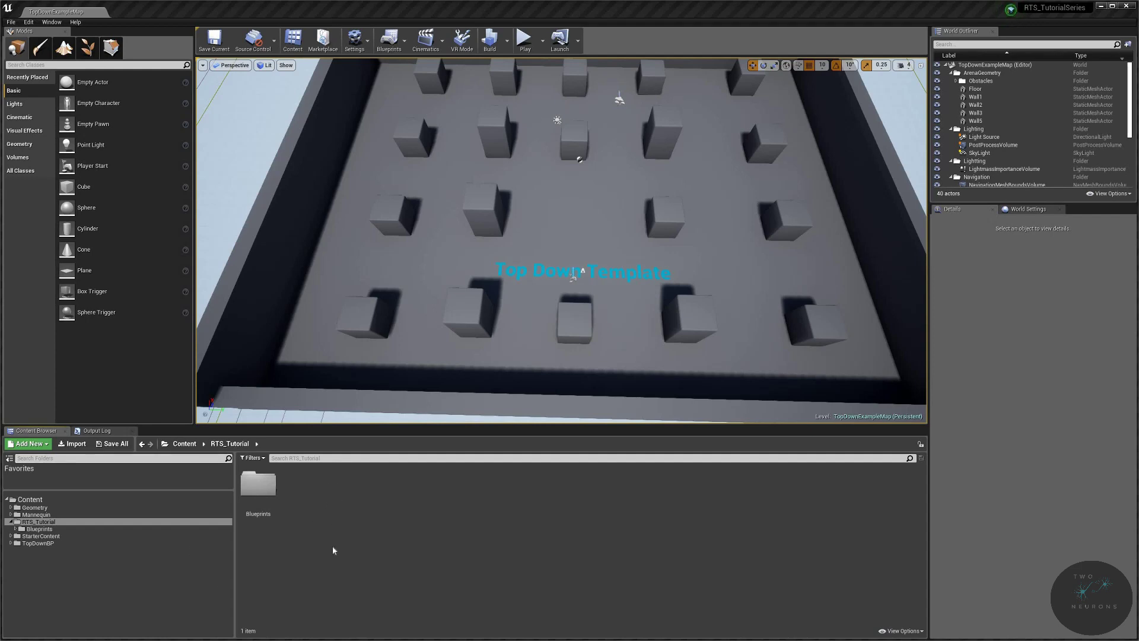
Step: Import all four resource files into RTS_Tutorial as Ore, rock, Tree, tree_leaves, tree_tree and Leaves_Mat
{"action": "right_click", "coordinate": [344, 510]}
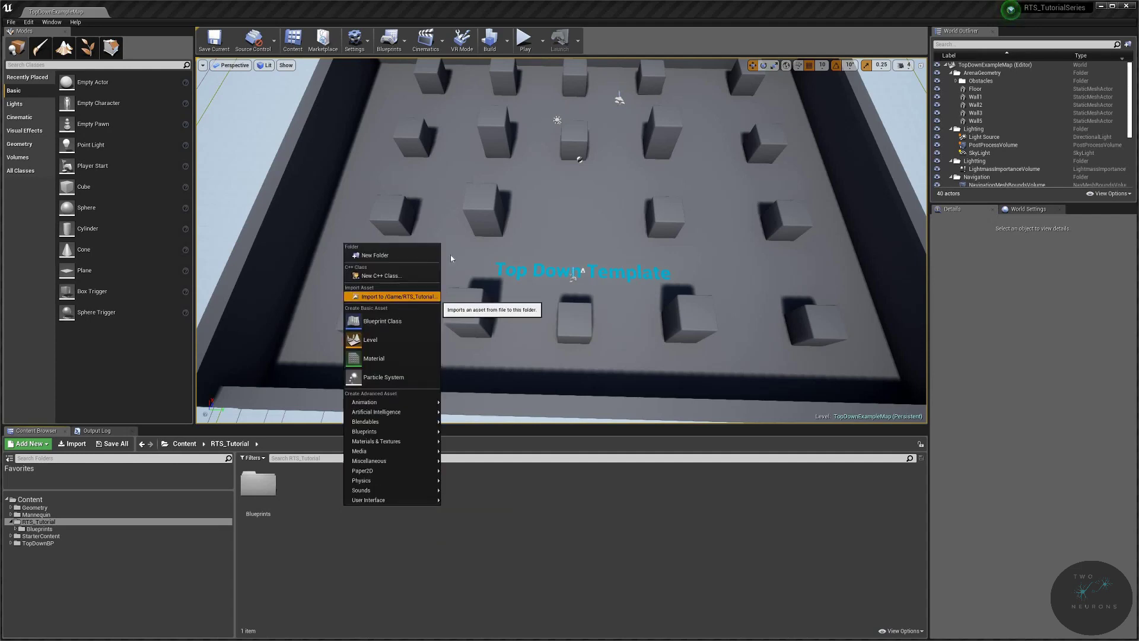
{"action": "left_click", "coordinate": [401, 298]}
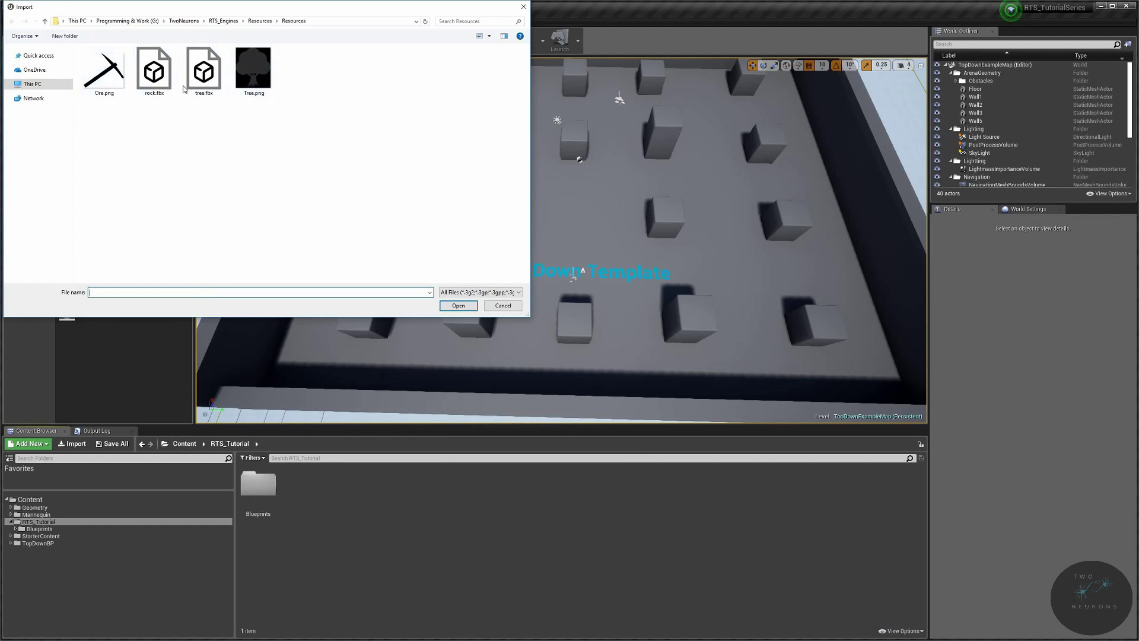
{"action": "left_click", "coordinate": [155, 74]}
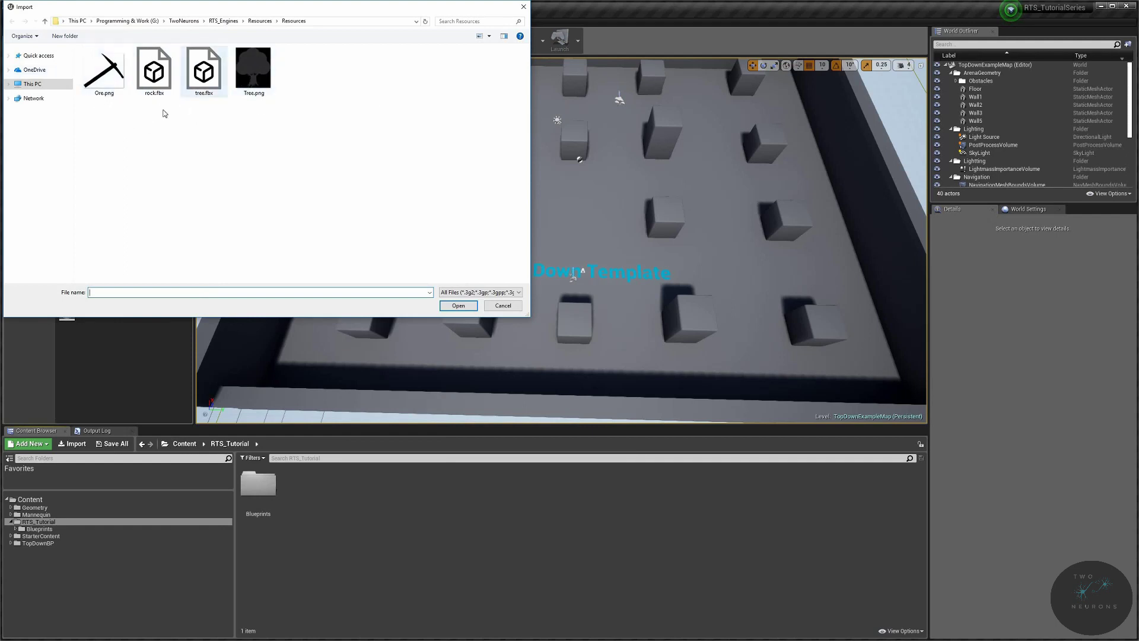
{"action": "left_click", "coordinate": [196, 123]}
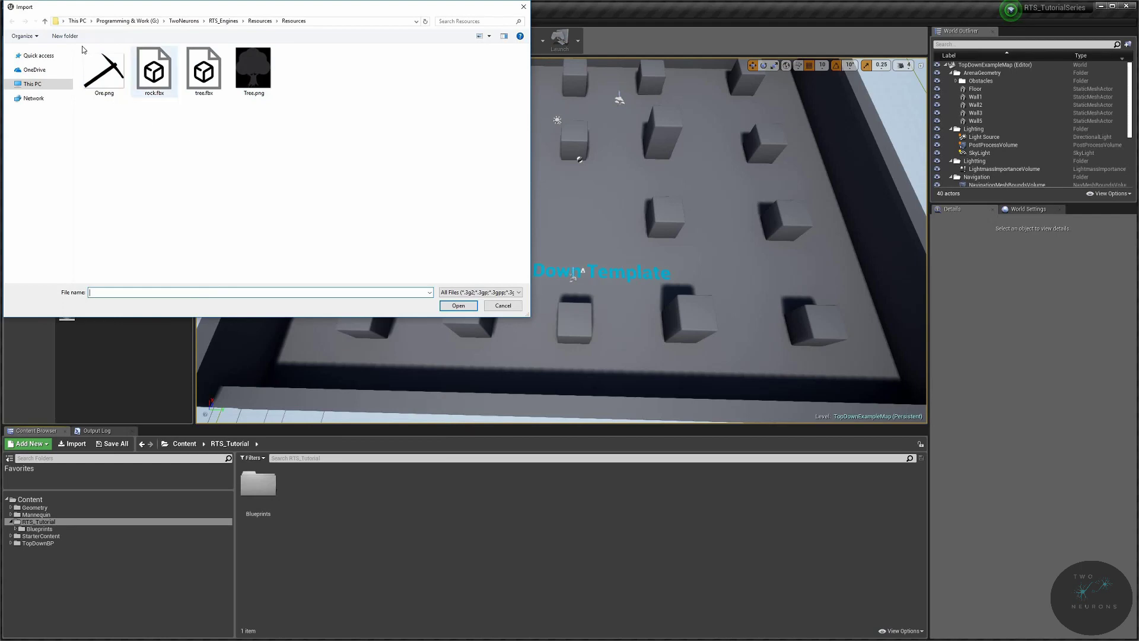
{"action": "key", "text": "ctrl+a"}
{"action": "left_click", "coordinate": [460, 306]}
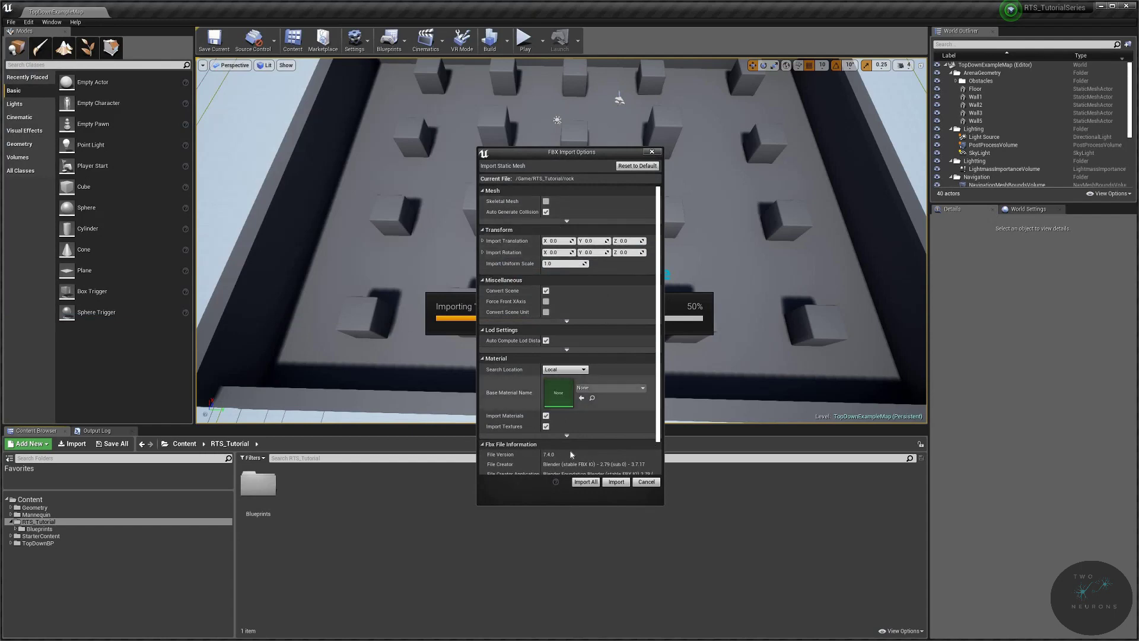
{"action": "scroll", "coordinate": [623, 401], "scroll_direction": "down", "scroll_amount": 1}
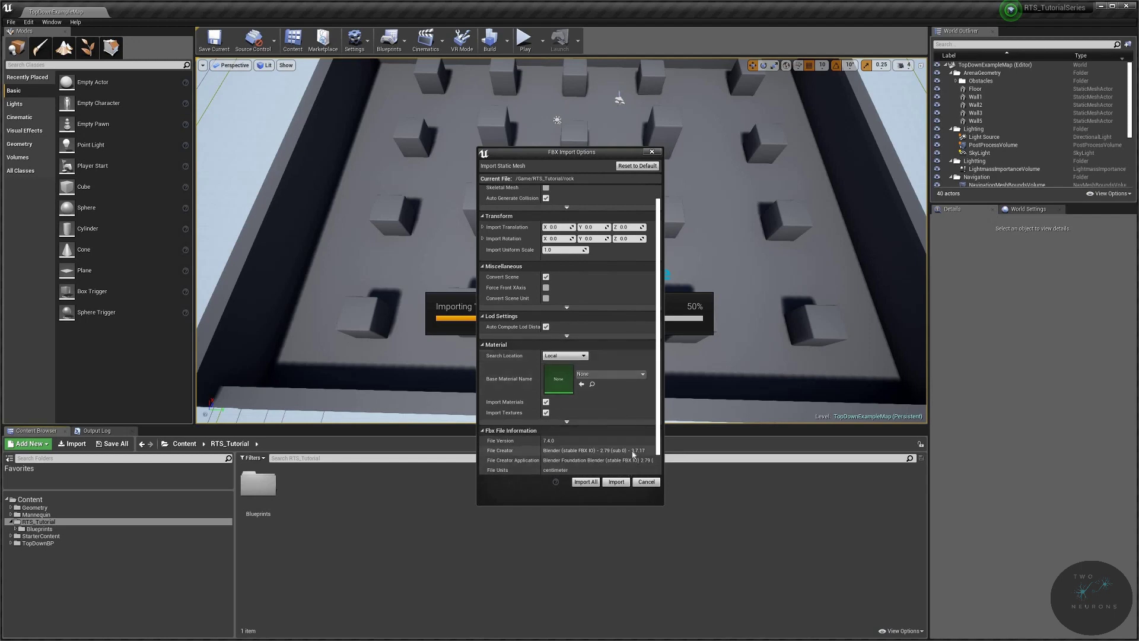
{"action": "scroll", "coordinate": [636, 458], "scroll_direction": "up", "scroll_amount": 1}
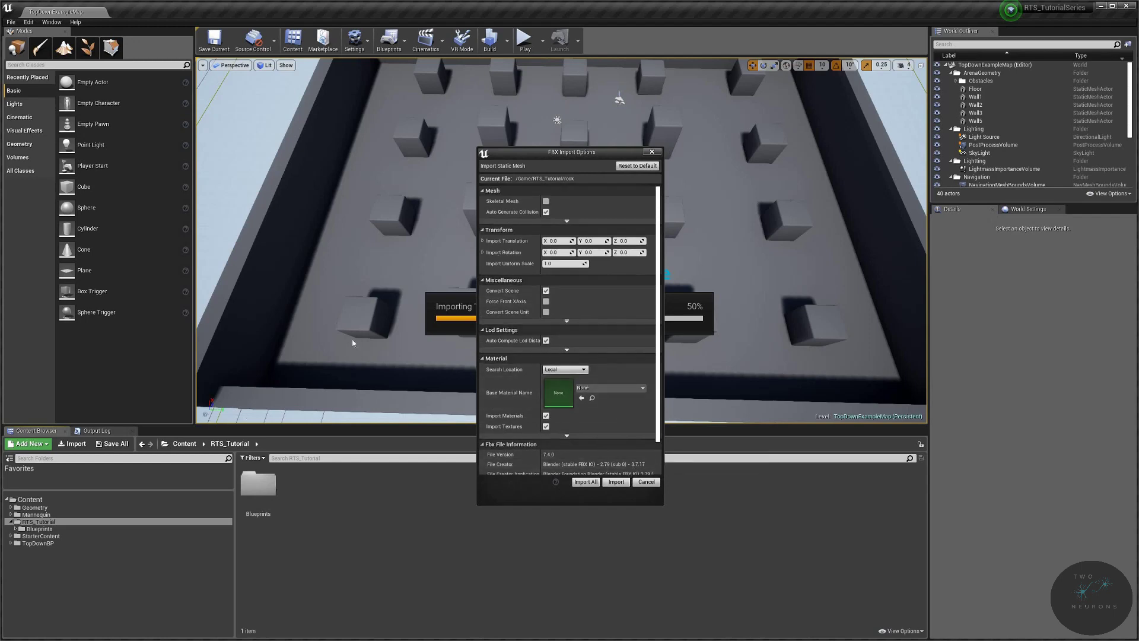
{"action": "left_click", "coordinate": [585, 481]}
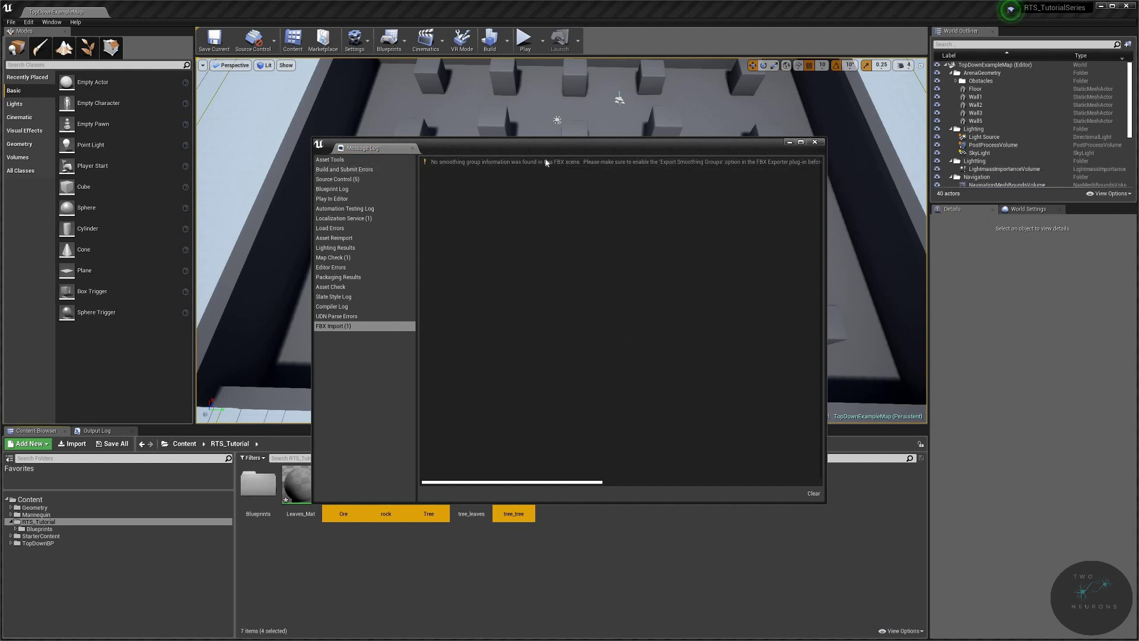
Step: Create a Textures folder and move the Ore and Tree images into it
{"action": "left_click", "coordinate": [815, 143]}
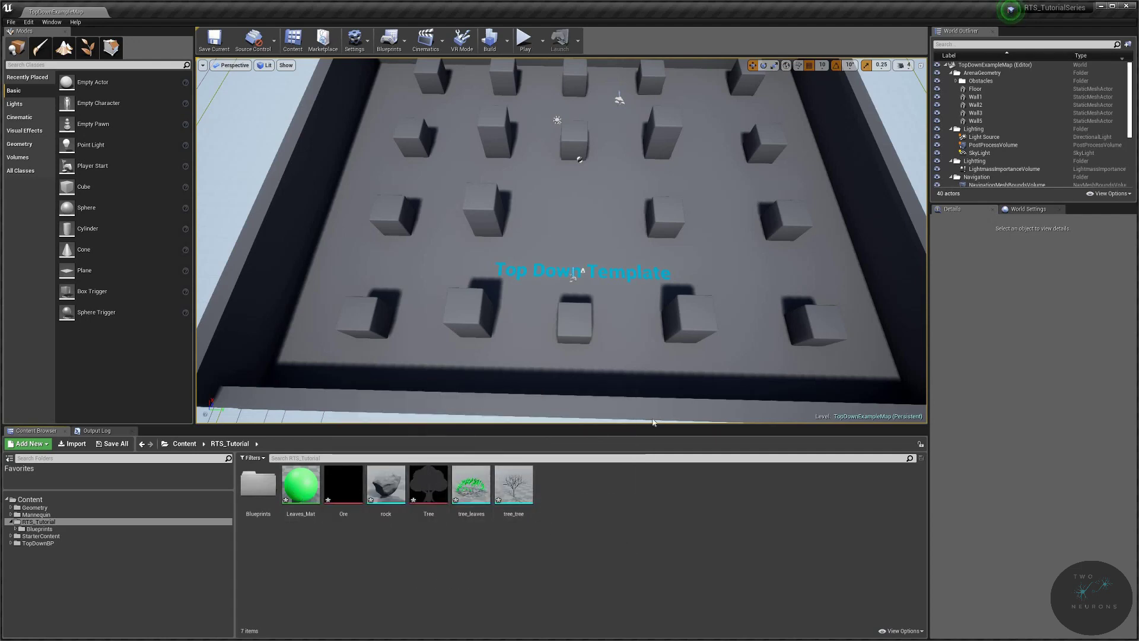
{"action": "right_click", "coordinate": [613, 523]}
{"action": "left_click", "coordinate": [656, 275]}
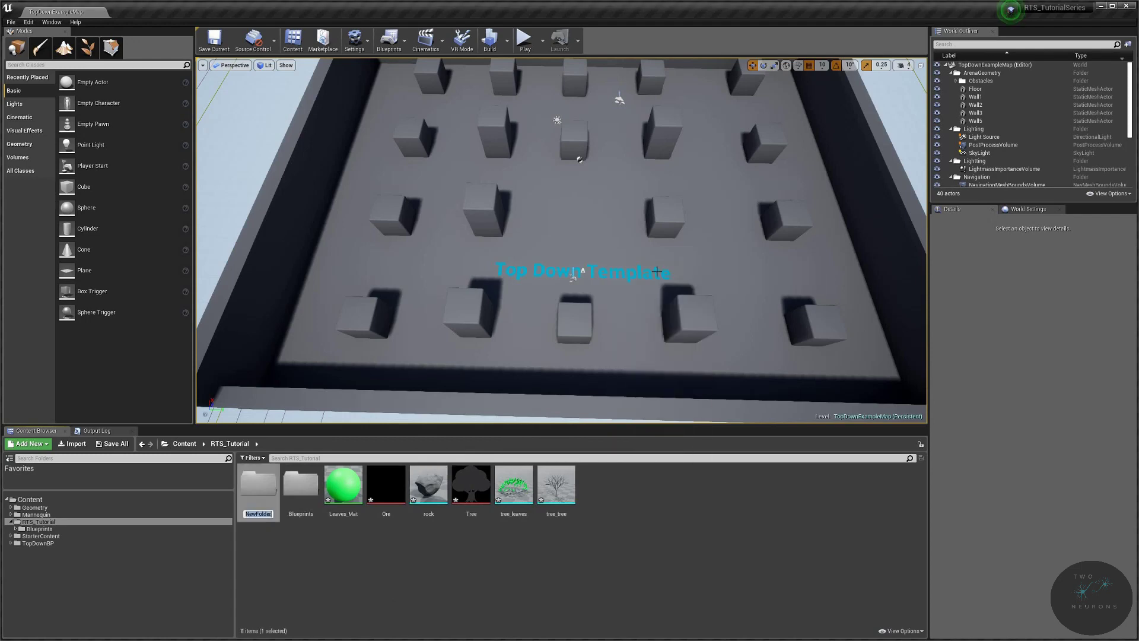
{"action": "type", "text": "Textures"}
{"action": "key", "text": "Return"}
{"action": "left_click", "coordinate": [385, 488]}
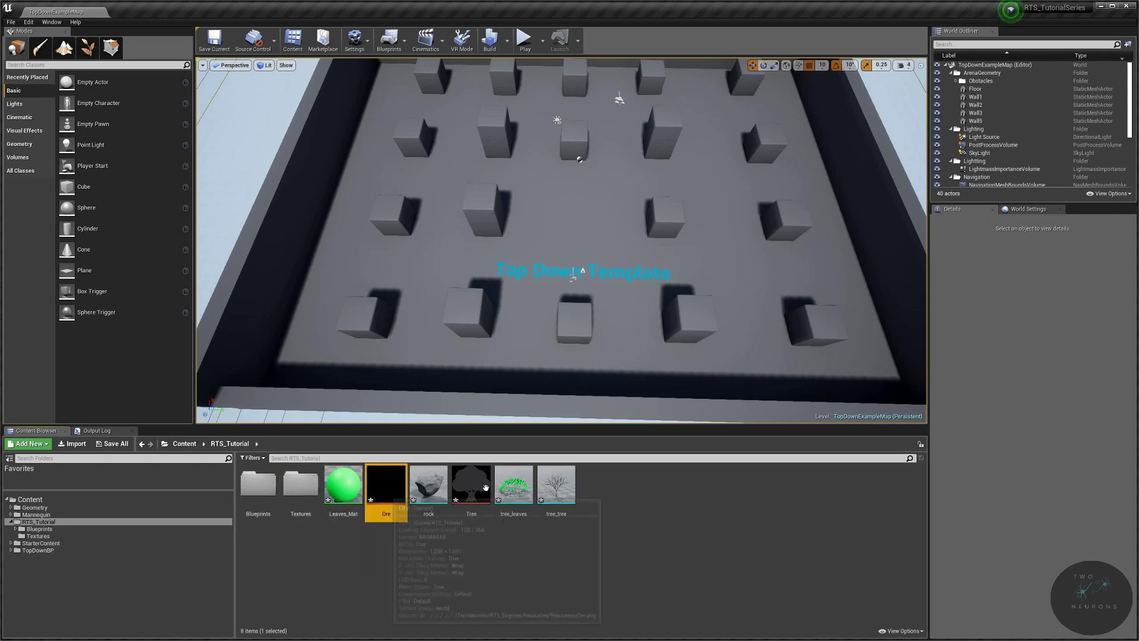
{"action": "left_click", "coordinate": [474, 491], "text": "ctrl"}
{"action": "left_click_drag", "start_coordinate": [474, 490], "coordinate": [302, 489]}
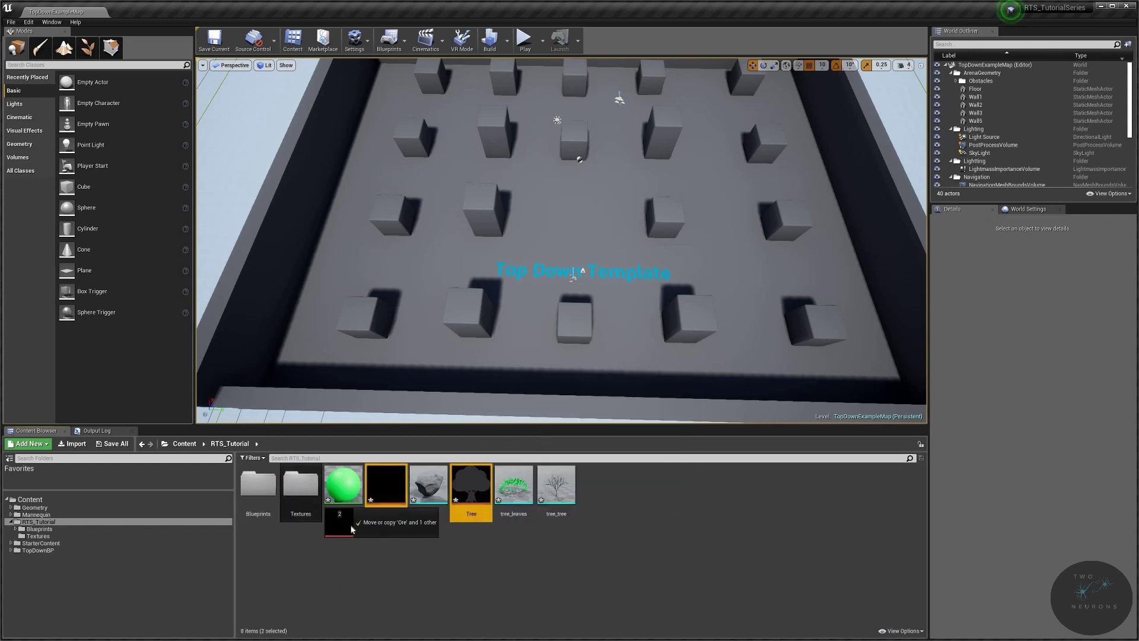
{"action": "left_click", "coordinate": [336, 519]}
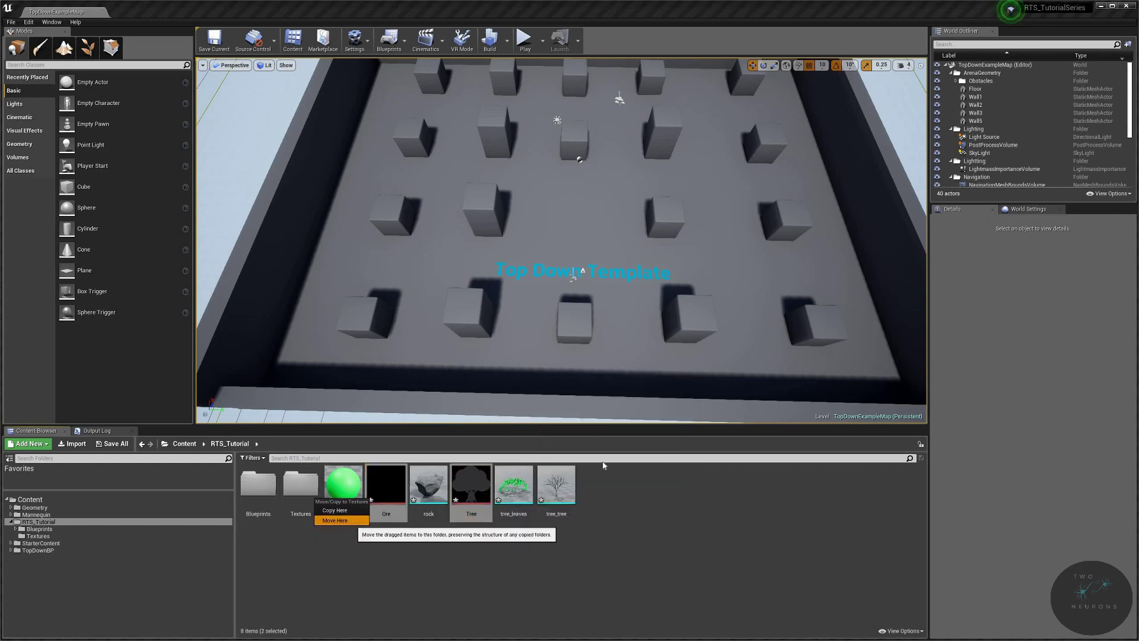
Step: Create a Materials folder and move Leaves_Mat into it
{"action": "right_click", "coordinate": [521, 537]}
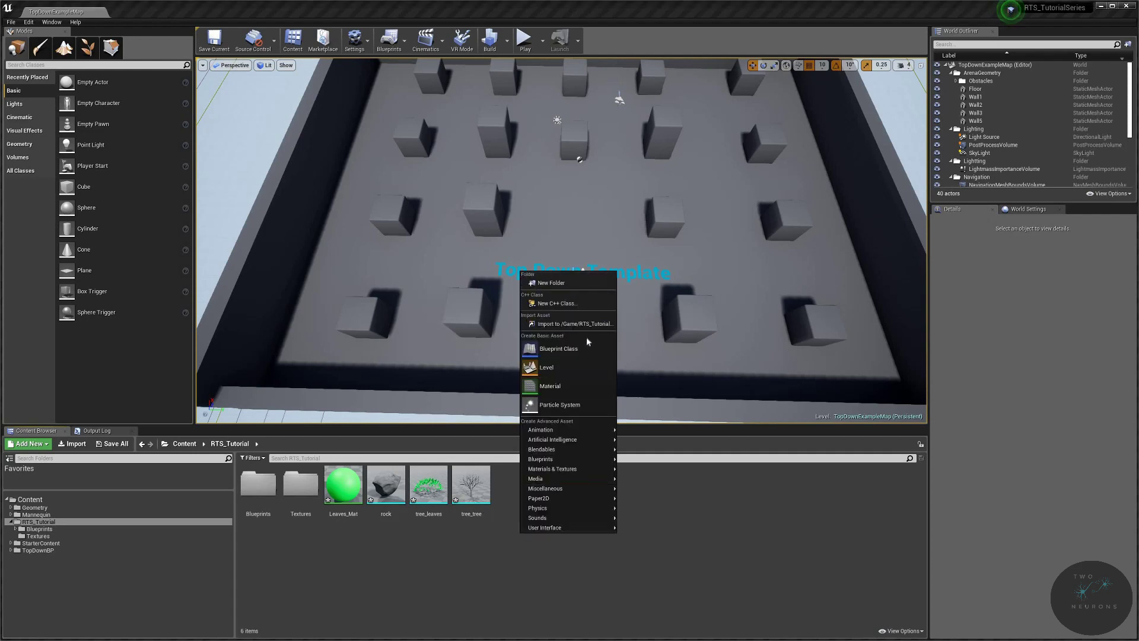
{"action": "left_click", "coordinate": [551, 284]}
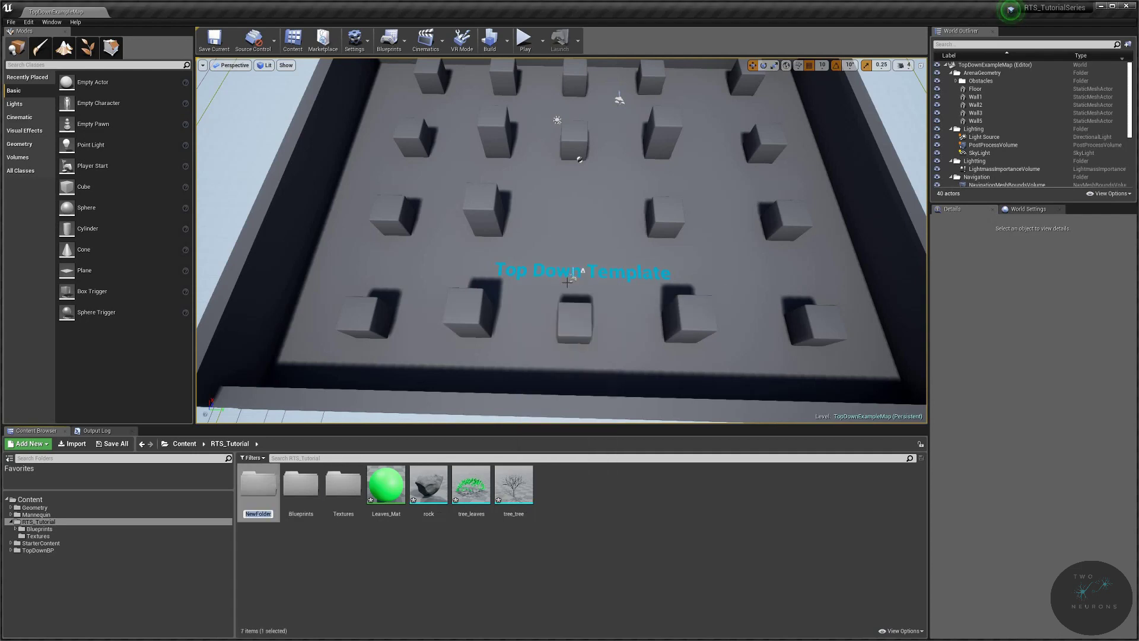
{"action": "type", "text": "Materials"}
{"action": "key", "text": "Return"}
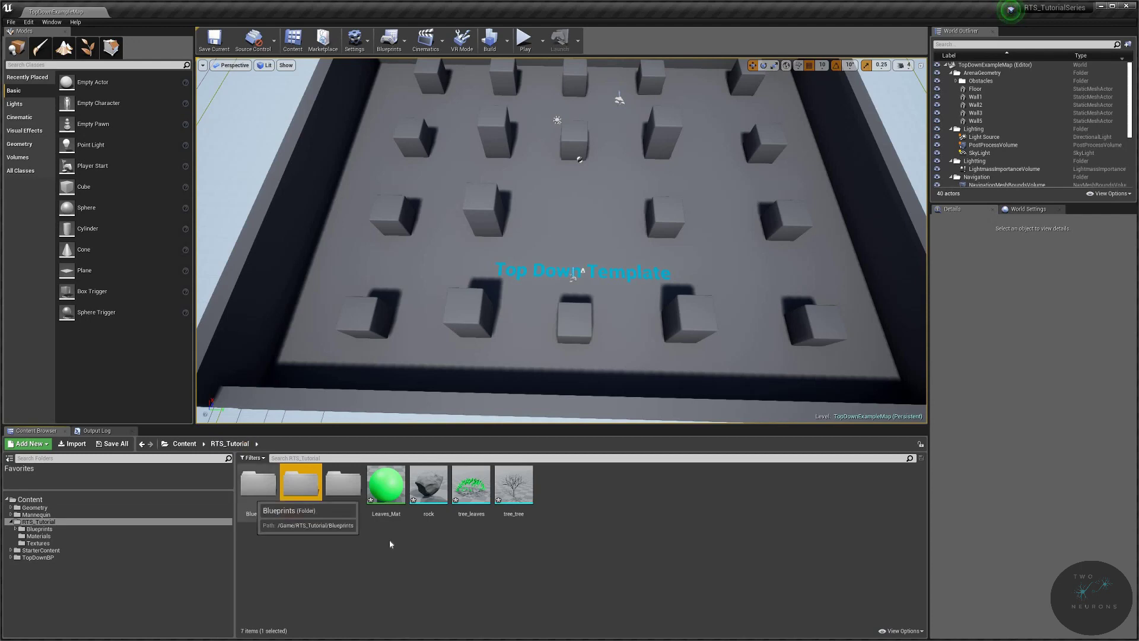
{"action": "mouse_move", "coordinate": [387, 486]}
{"action": "left_mouse_down"}
{"action": "mouse_move", "coordinate": [318, 503]}
{"action": "mouse_move", "coordinate": [302, 491]}
{"action": "left_mouse_up"}
{"action": "left_click", "coordinate": [338, 521]}
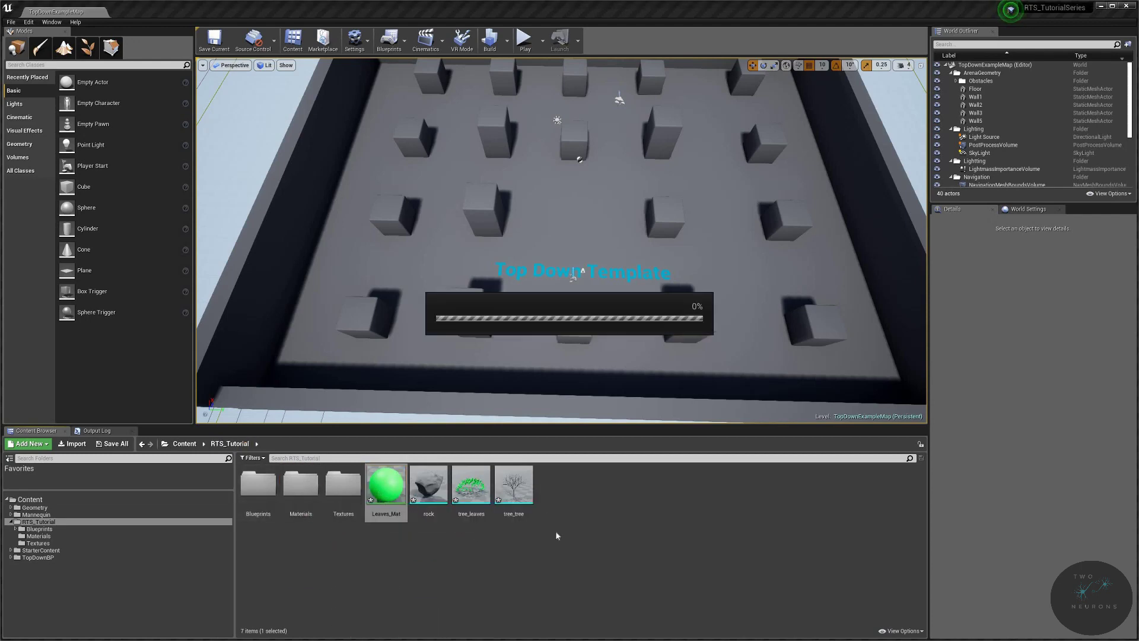
Step: Create a Meshes folder and move rock, tree_leaves and tree_tree into it
{"action": "right_click", "coordinate": [575, 536]}
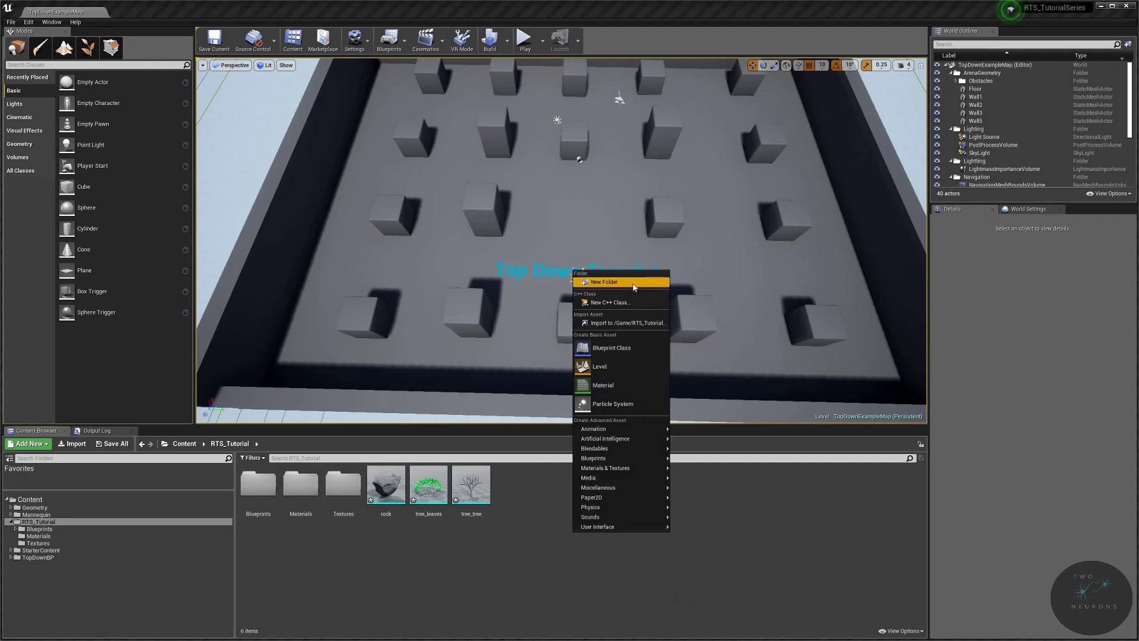
{"action": "left_click", "coordinate": [633, 283]}
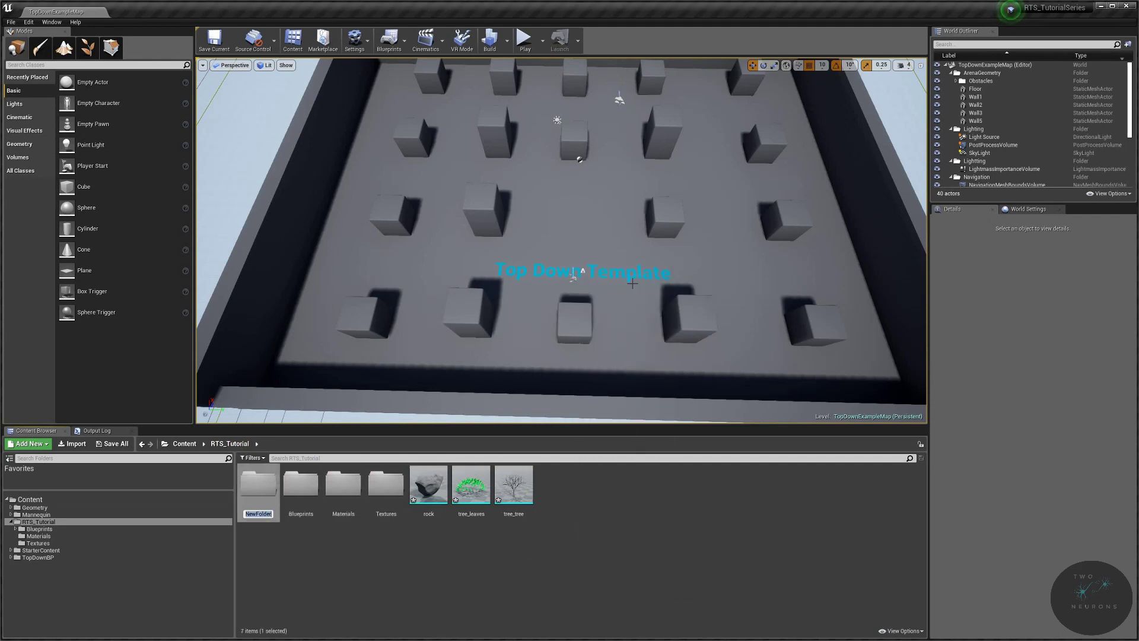
{"action": "type", "text": "Meshes"}
{"action": "key", "text": "Return"}
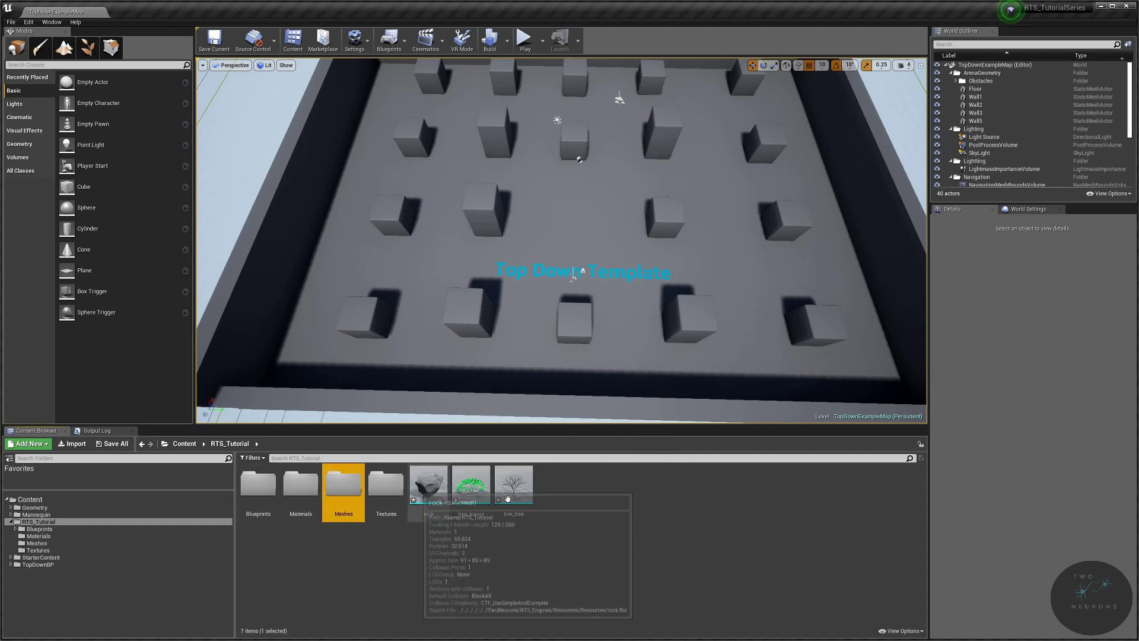
{"action": "left_click", "coordinate": [424, 488]}
{"action": "left_click", "coordinate": [513, 485], "text": "shift"}
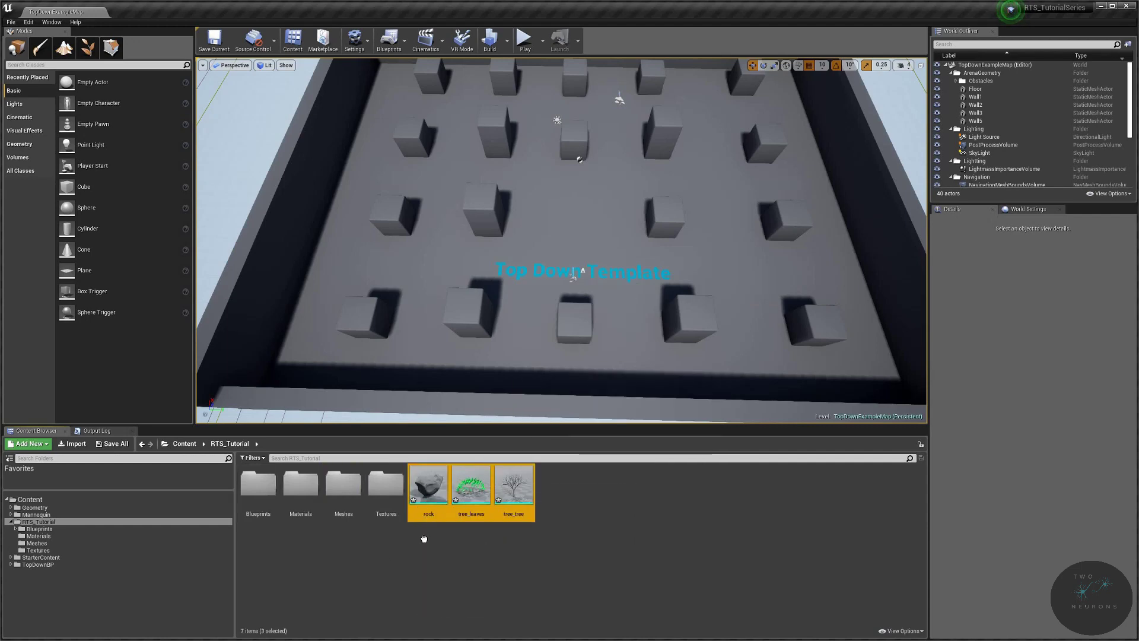
{"action": "mouse_move", "coordinate": [428, 487]}
{"action": "left_mouse_down"}
{"action": "mouse_move", "coordinate": [349, 515]}
{"action": "mouse_move", "coordinate": [347, 498]}
{"action": "left_mouse_up"}
{"action": "left_click", "coordinate": [363, 517]}
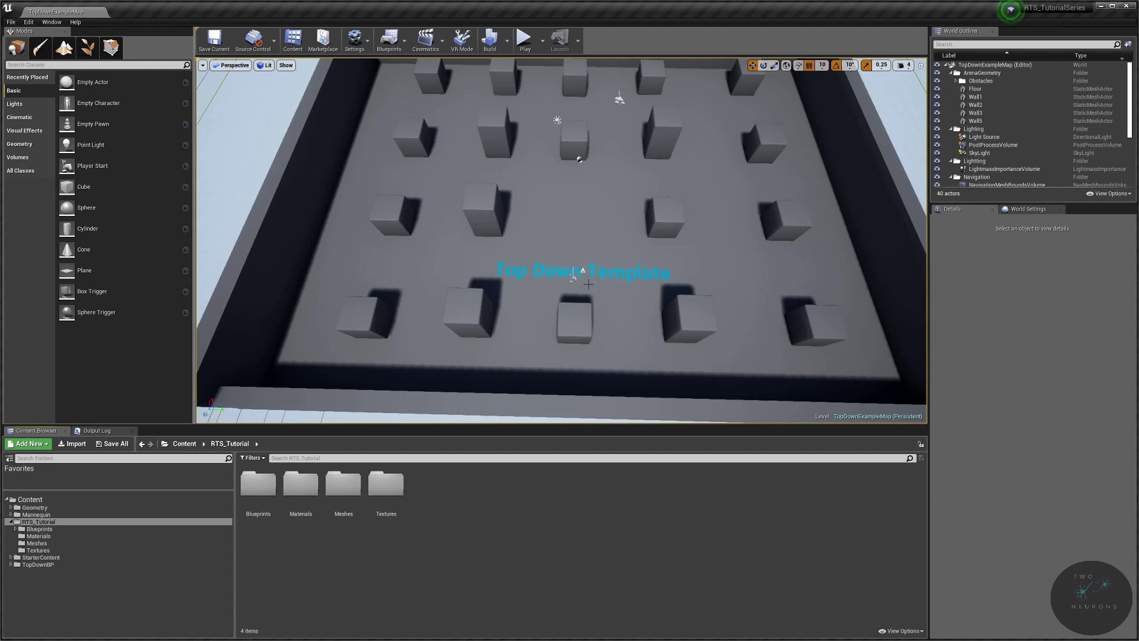
Step: Orbit the level view, then open the Meshes folder showing rock, tree_leaves and tree_tree
{"action": "right_click_drag", "start_coordinate": [573, 276], "coordinate": [588, 281]}
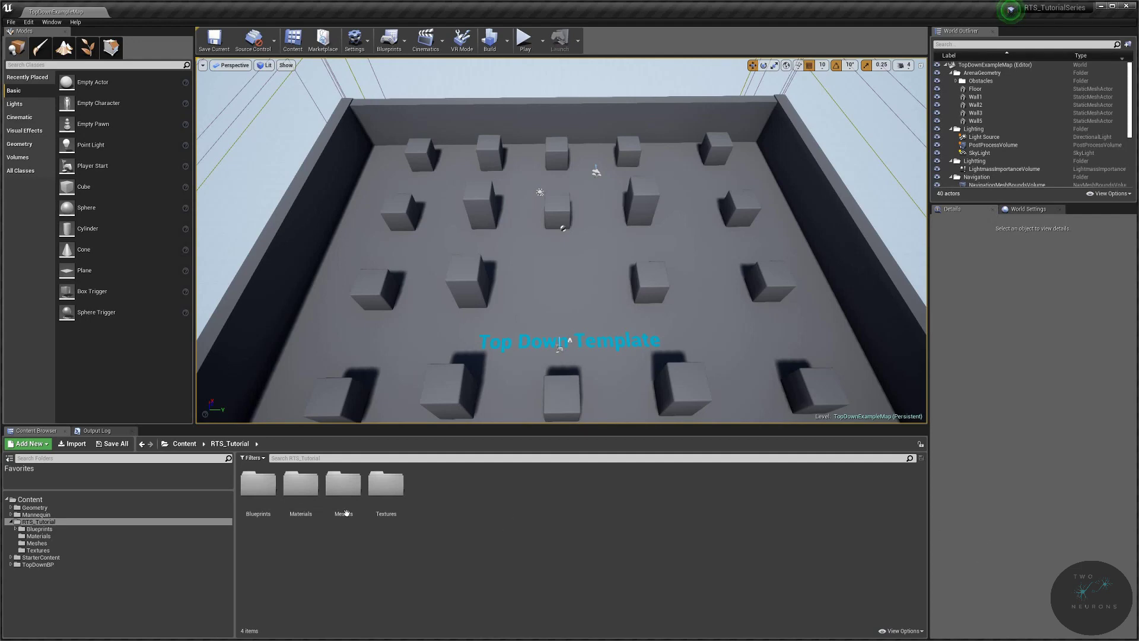
{"action": "double_click", "coordinate": [343, 487]}
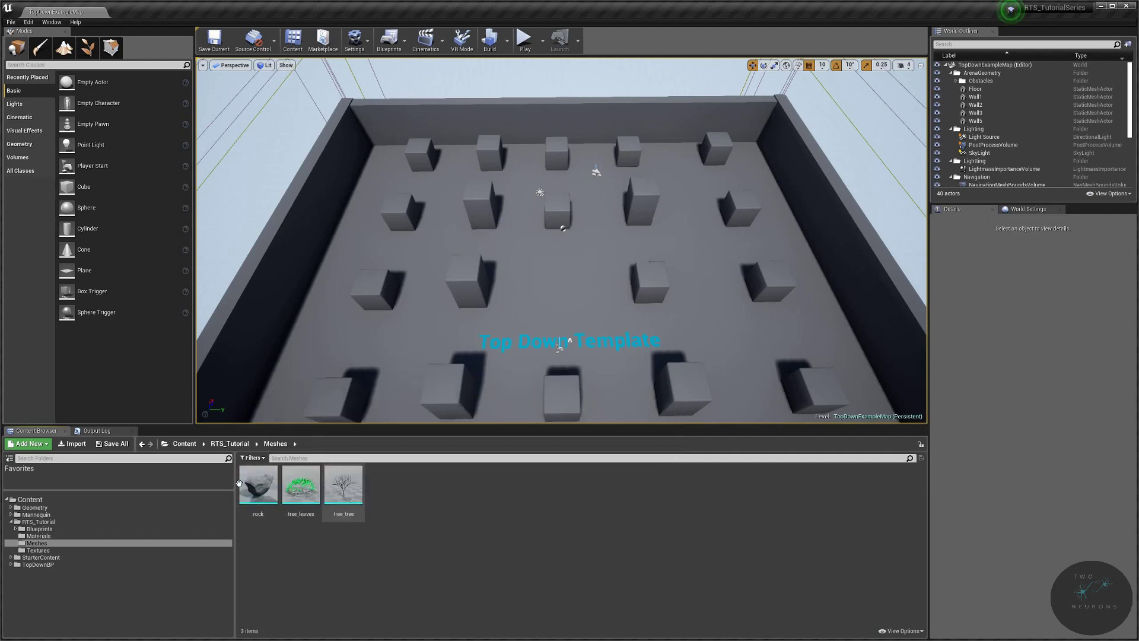
Step: Open the rock mesh in a docked Static Mesh Editor and orbit around it
{"action": "double_click", "coordinate": [258, 488]}
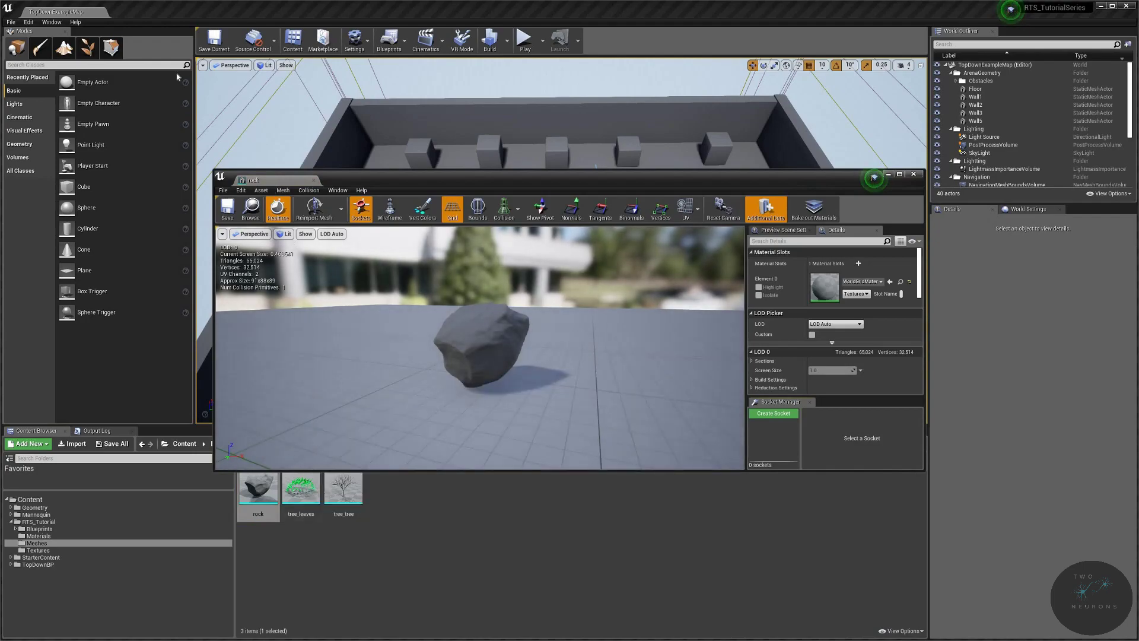
{"action": "left_click_drag", "start_coordinate": [253, 180], "coordinate": [125, 12]}
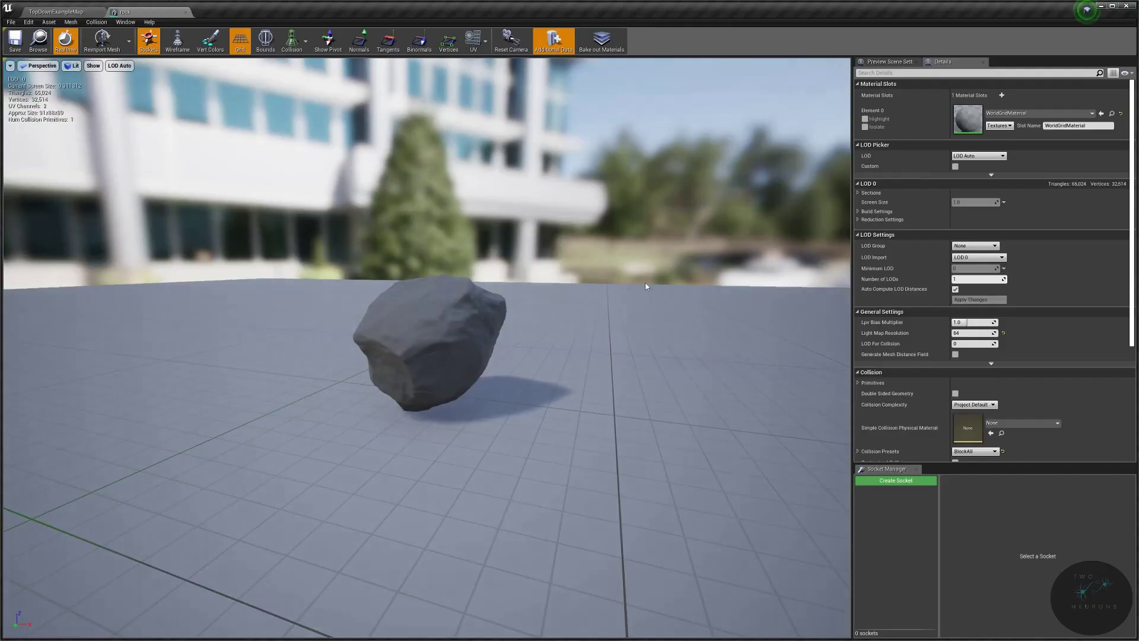
{"action": "scroll", "coordinate": [487, 309], "scroll_direction": "up", "scroll_amount": 5}
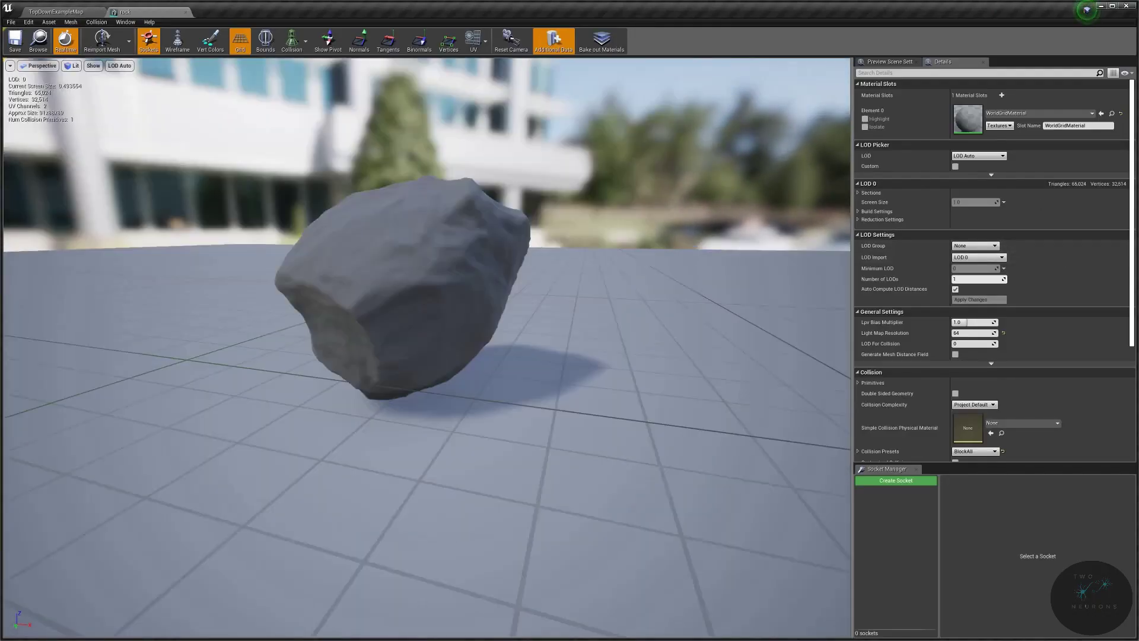
{"action": "right_click_drag", "start_coordinate": [427, 320], "coordinate": [498, 294]}
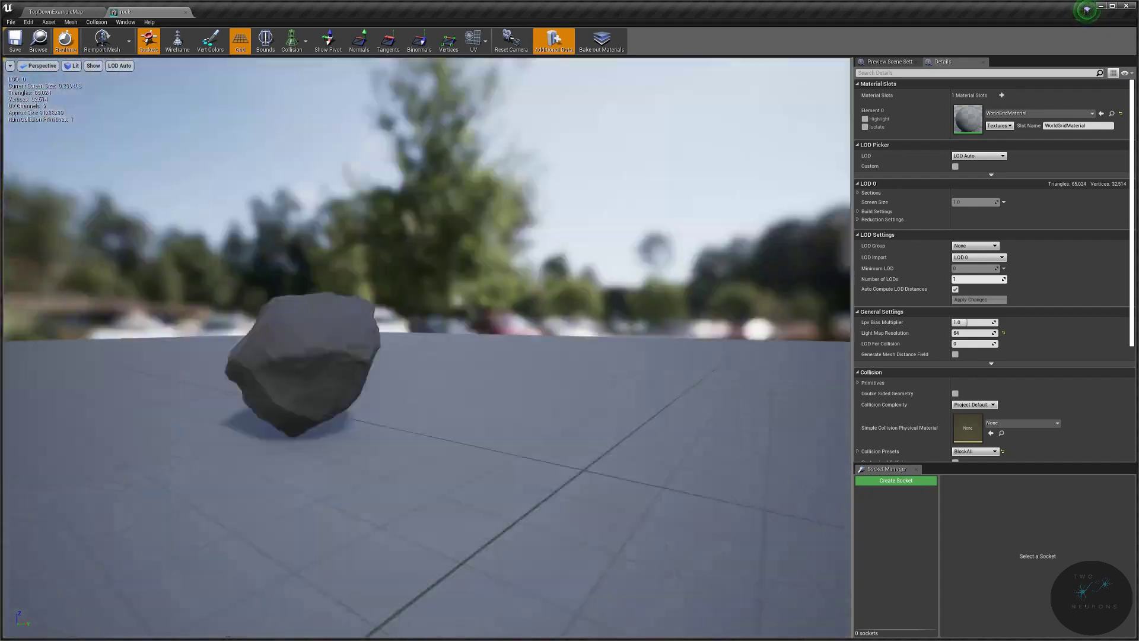
{"action": "right_click_drag", "start_coordinate": [427, 321], "coordinate": [534, 295]}
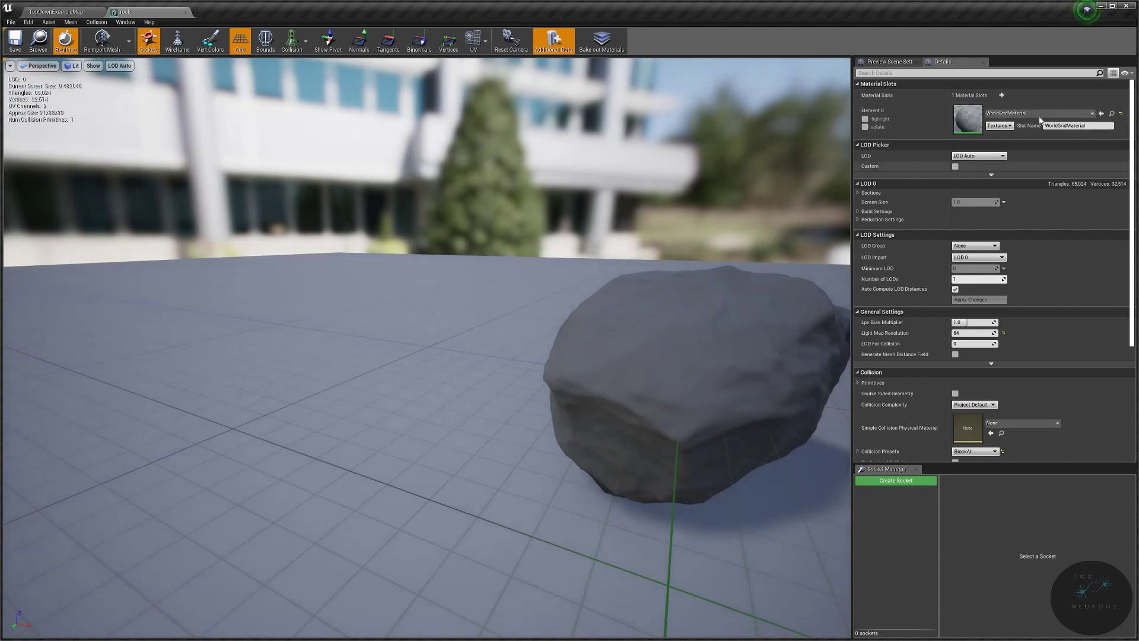
Step: Try M_Rock, M_Rock_Basalt and M_Rock_Marble_Polished on the rock's Element 0 slot
{"action": "left_click", "coordinate": [1040, 113]}
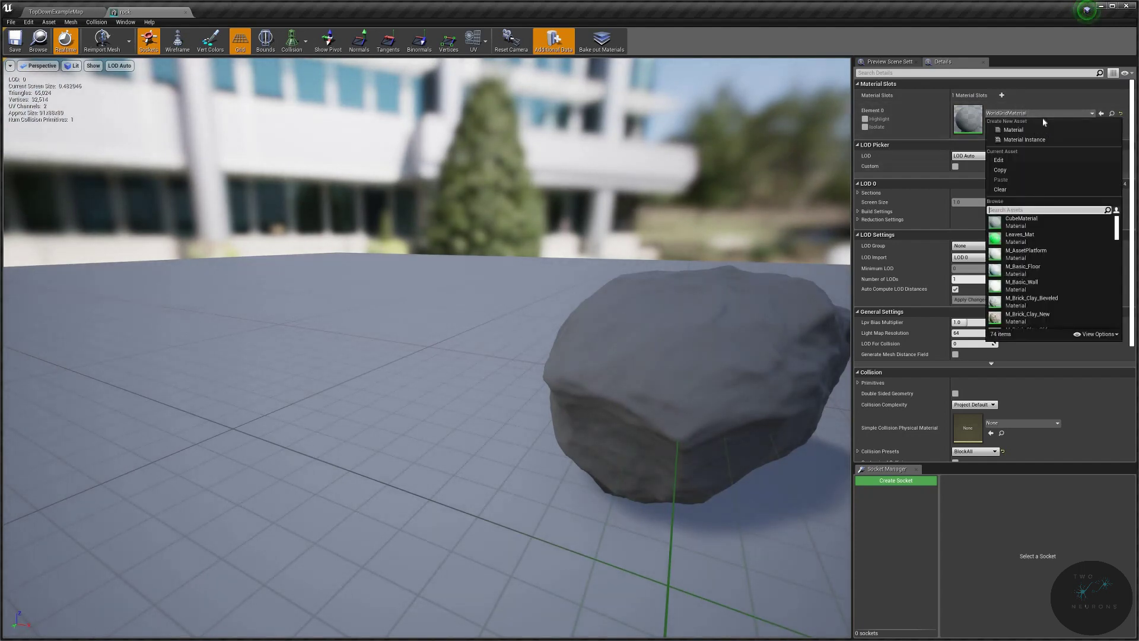
{"action": "type", "text": "rock"}
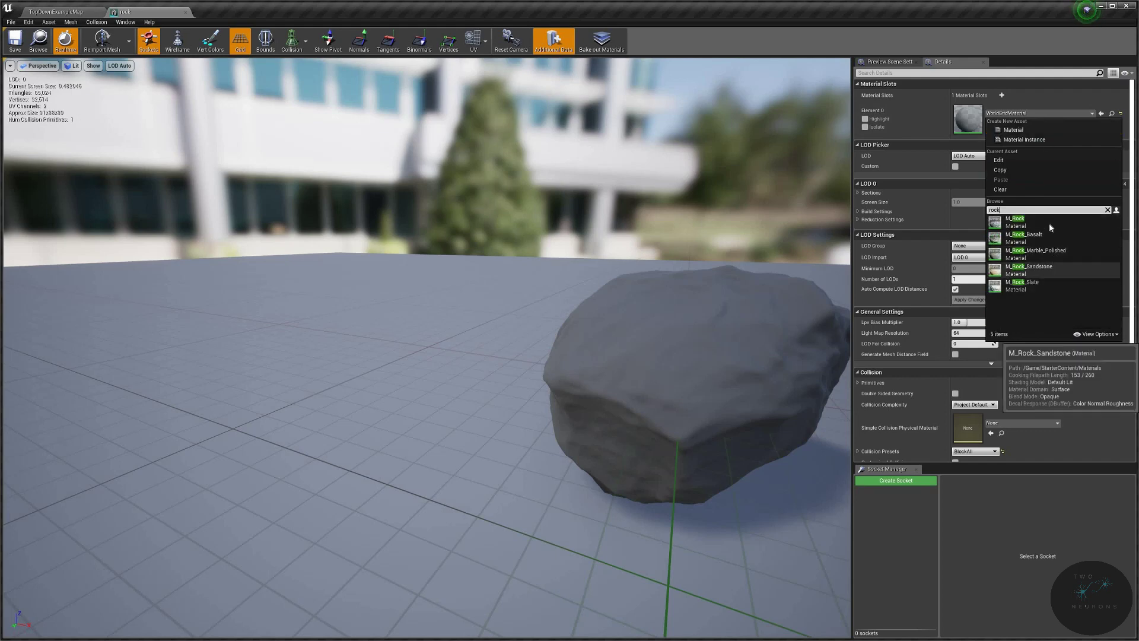
{"action": "left_click", "coordinate": [1049, 223]}
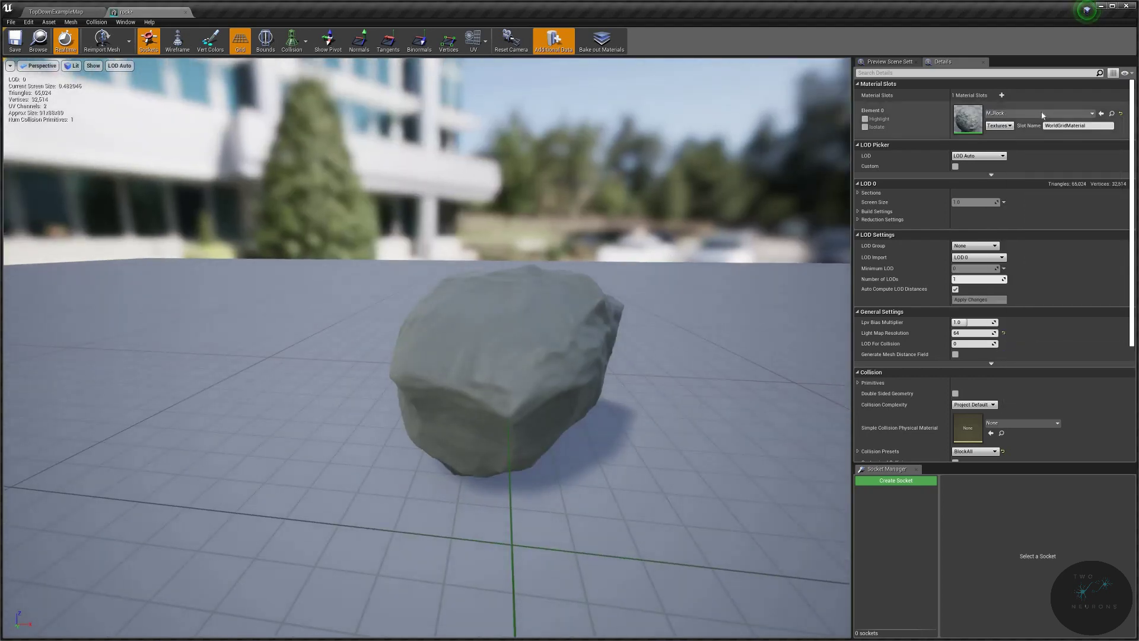
{"action": "left_click", "coordinate": [1043, 114]}
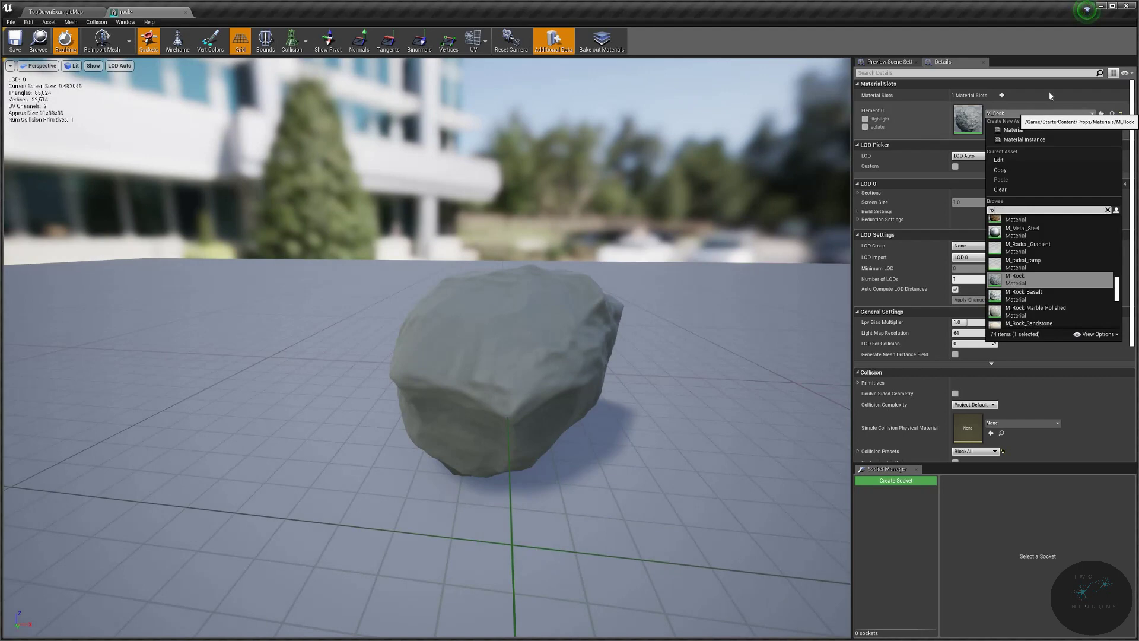
{"action": "type", "text": "ba"}
{"action": "left_click", "coordinate": [1042, 234]}
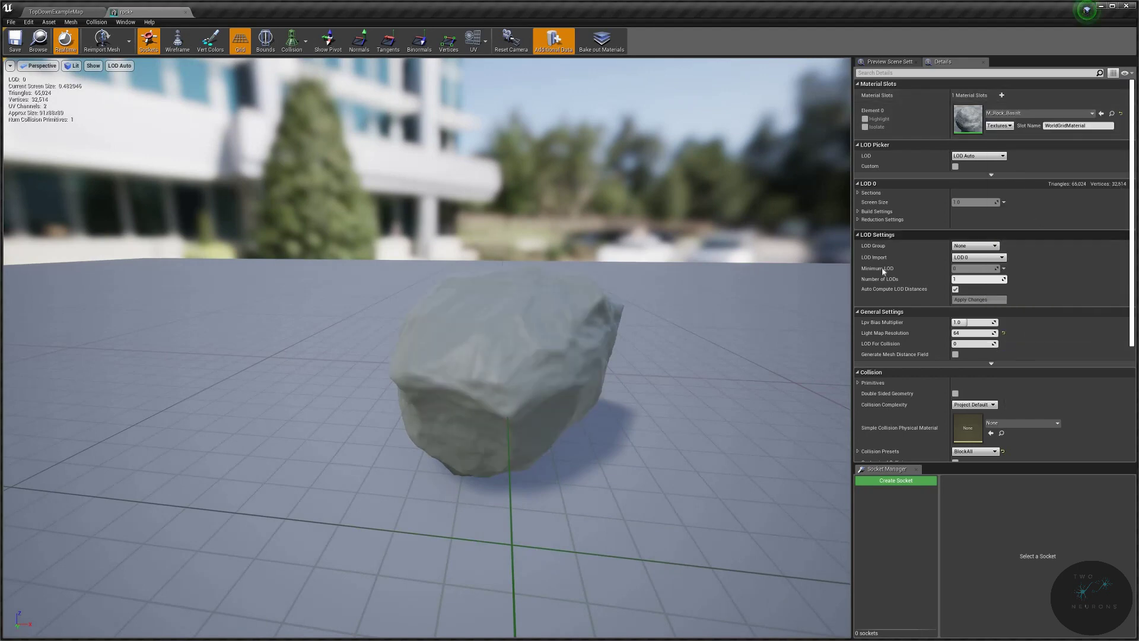
{"action": "left_click", "coordinate": [1044, 114]}
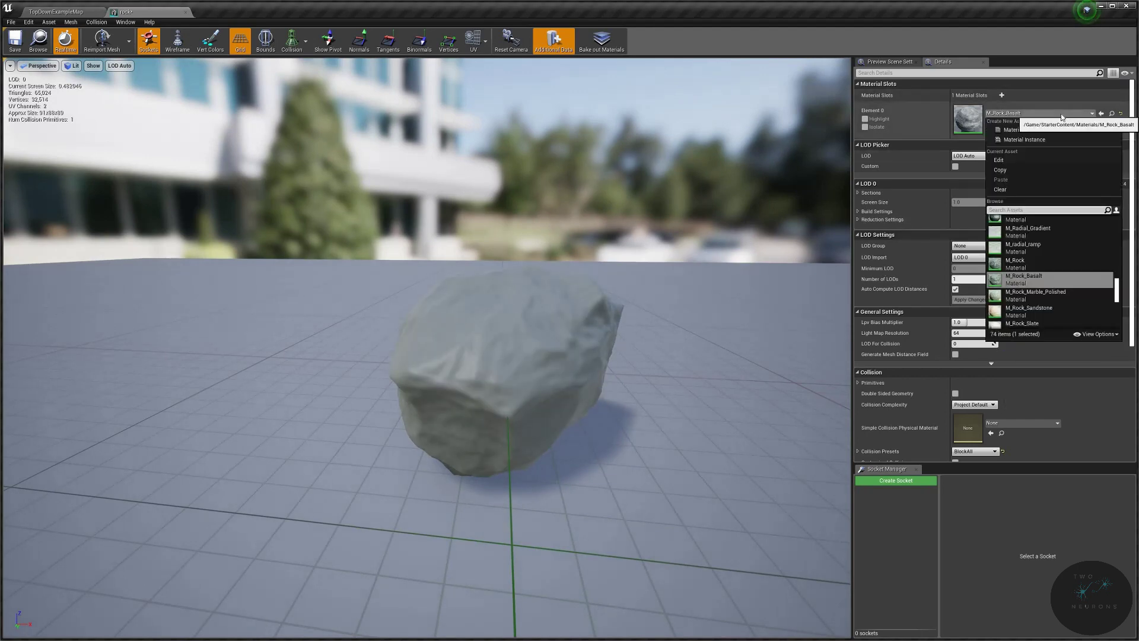
{"action": "type", "text": "ro"}
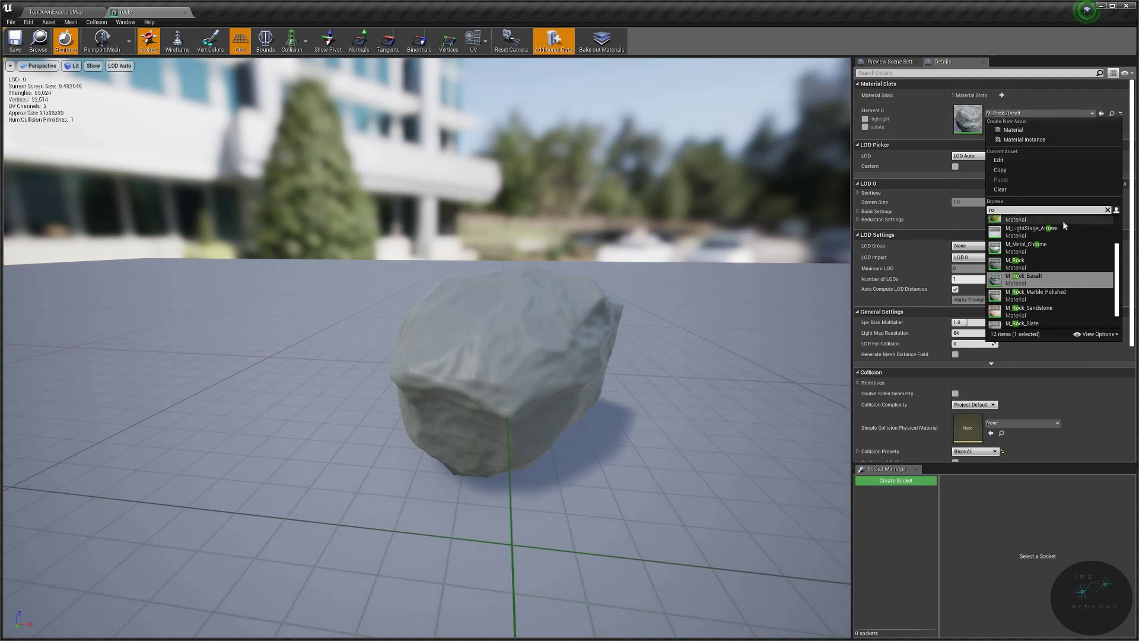
{"action": "type", "text": "ck"}
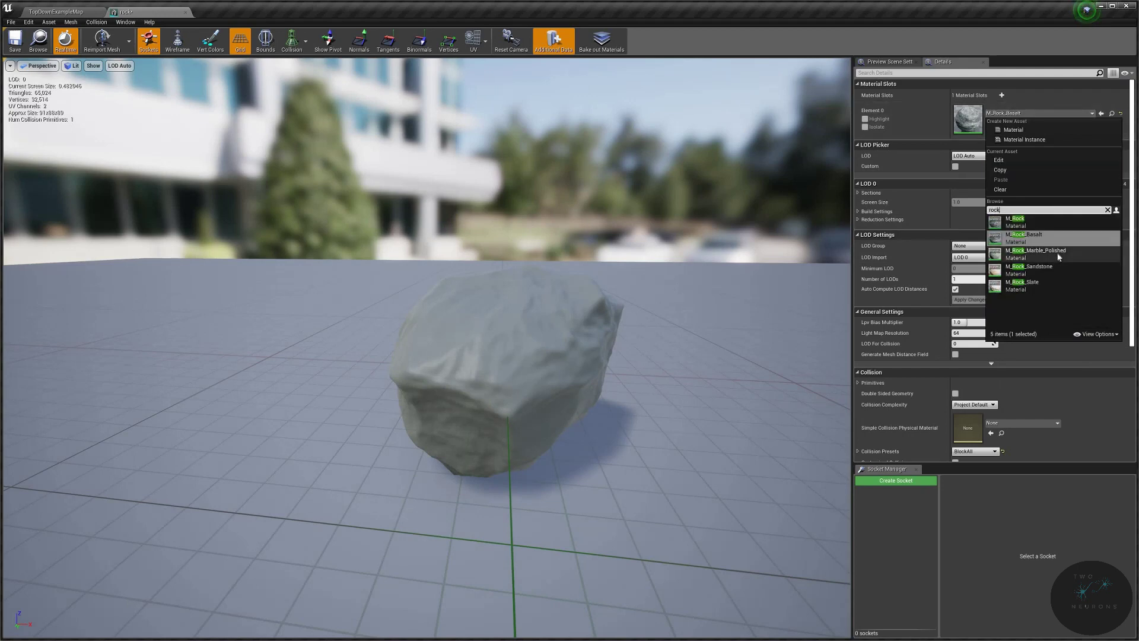
{"action": "left_click", "coordinate": [1037, 250]}
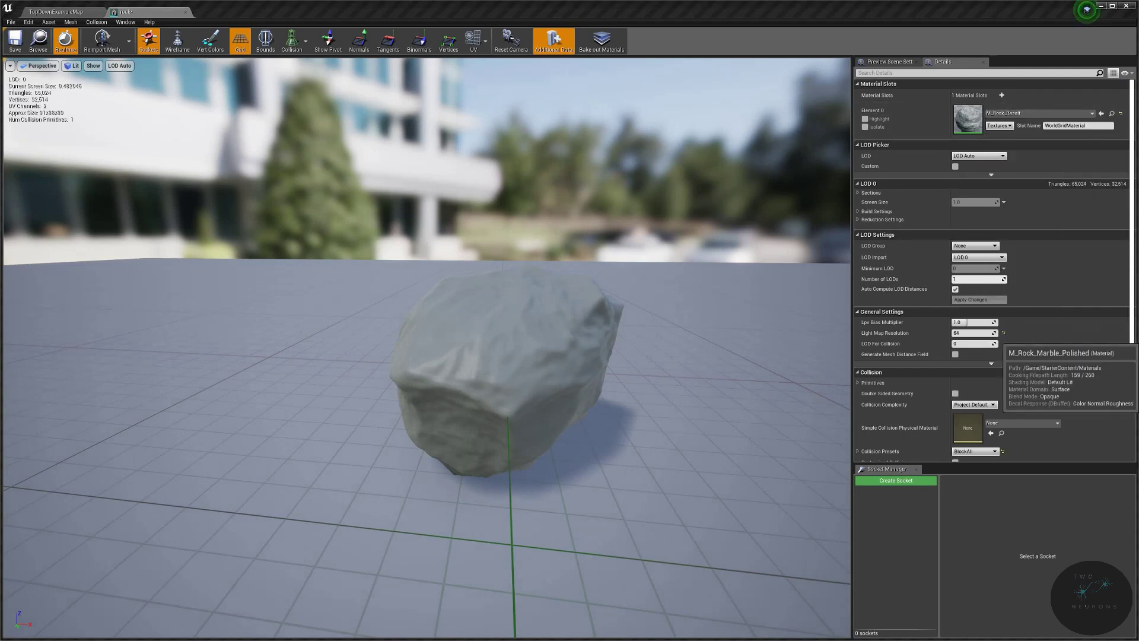
{"action": "mouse_move", "coordinate": [534, 357]}
{"action": "left_mouse_down"}
{"action": "mouse_move", "coordinate": [427, 338]}
{"action": "mouse_move", "coordinate": [356, 400]}
{"action": "left_mouse_up"}
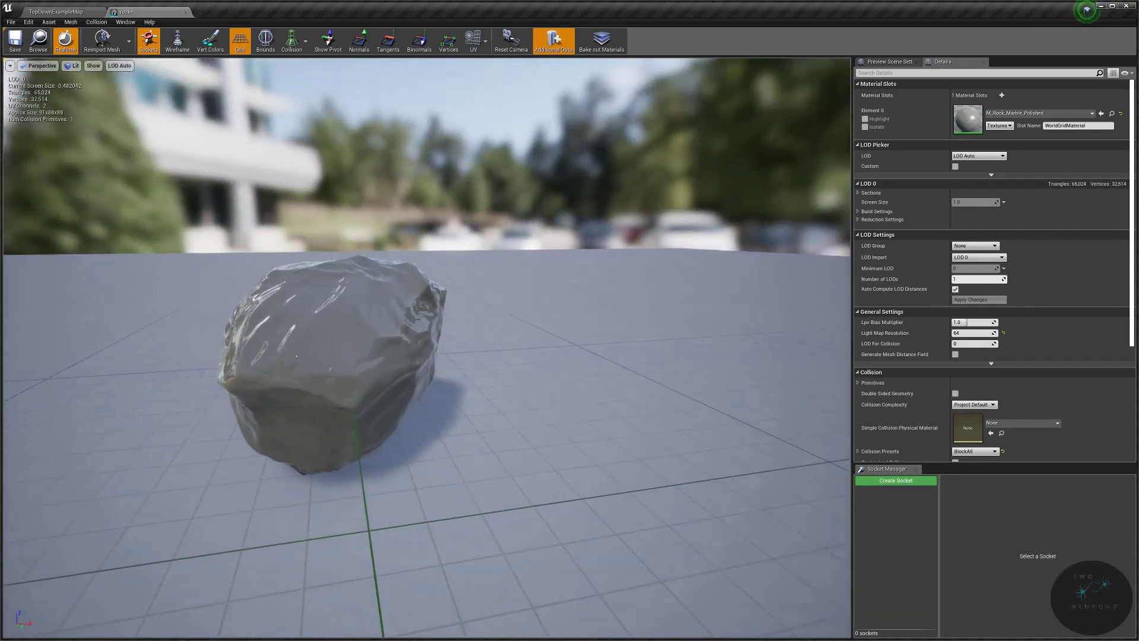
{"action": "scroll", "coordinate": [427, 356], "scroll_direction": "up", "scroll_amount": 4}
{"action": "scroll", "coordinate": [428, 356], "scroll_direction": "down", "scroll_amount": 6}
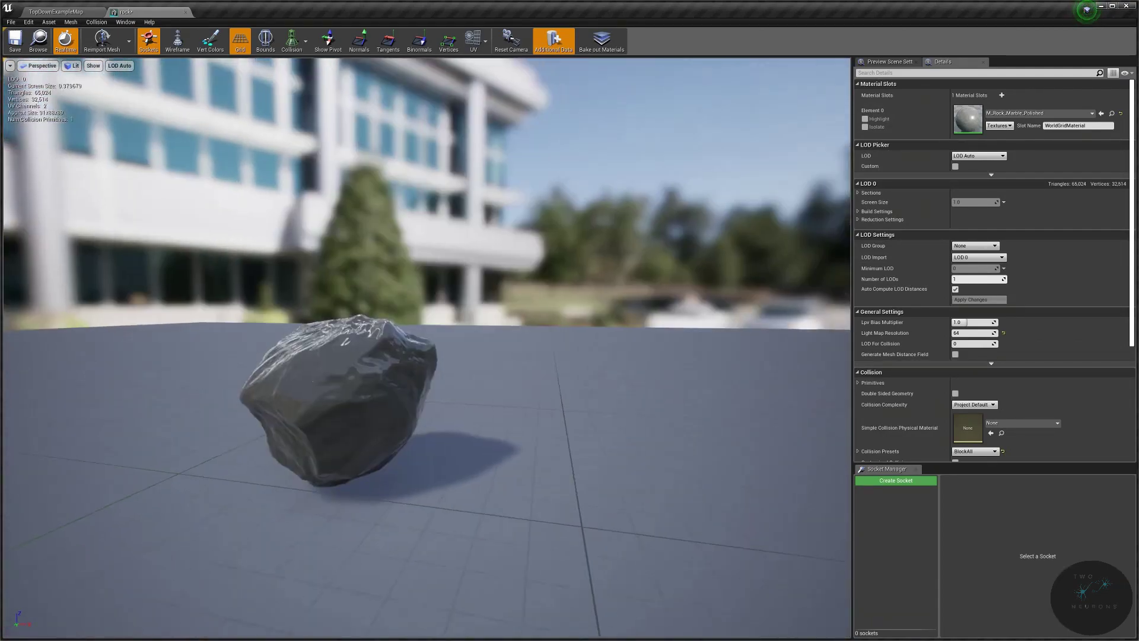
{"action": "scroll", "coordinate": [428, 356], "scroll_direction": "down", "scroll_amount": 2}
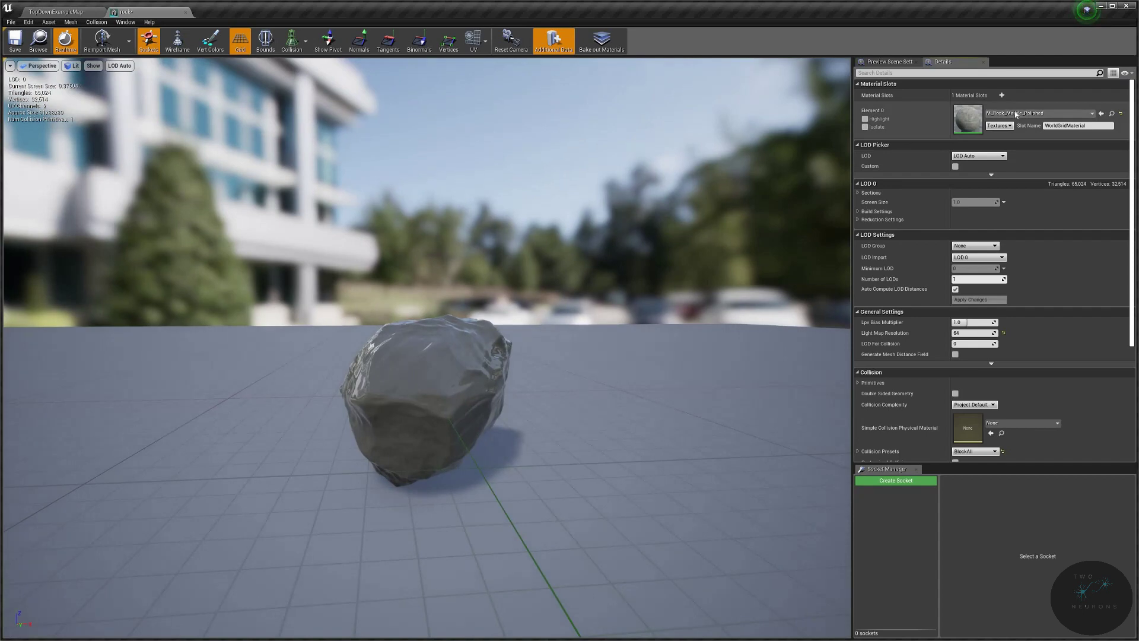
Step: Try M_Rock_Sandstone and M_Rock_Slate, settle on M_Rock, and close the rock editor
{"action": "left_click", "coordinate": [1017, 115]}
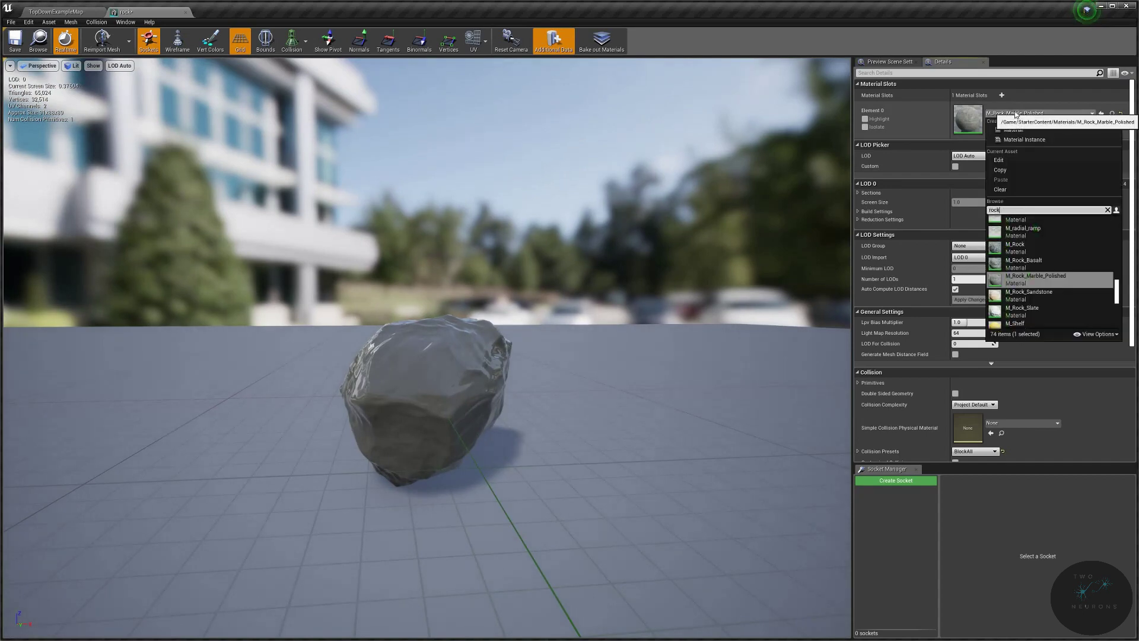
{"action": "type", "text": "rock"}
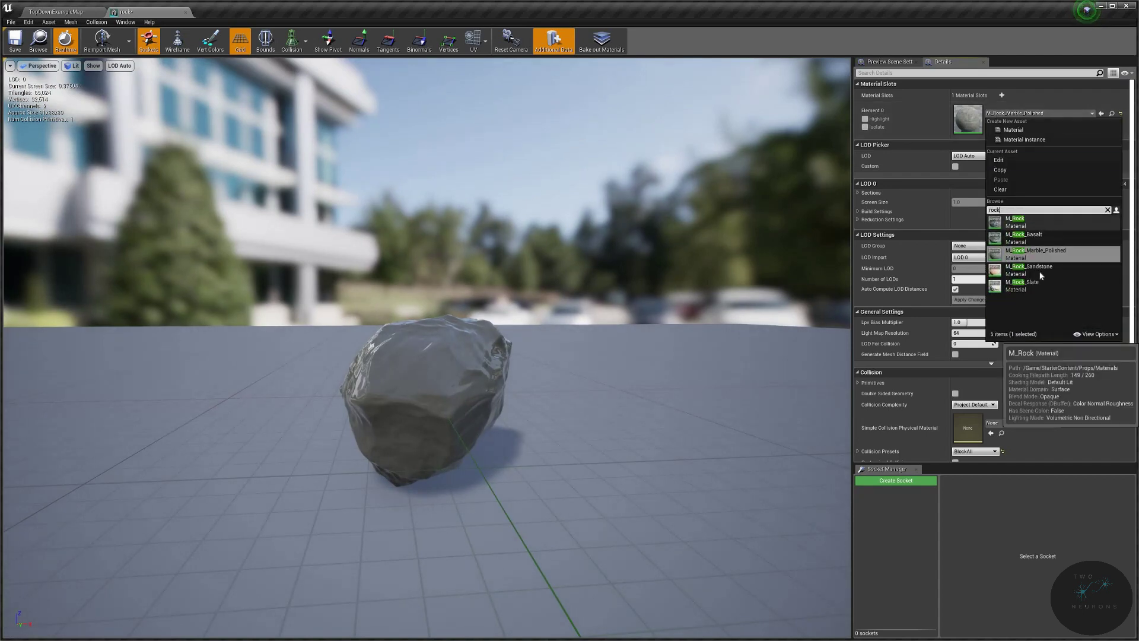
{"action": "left_click", "coordinate": [1032, 267]}
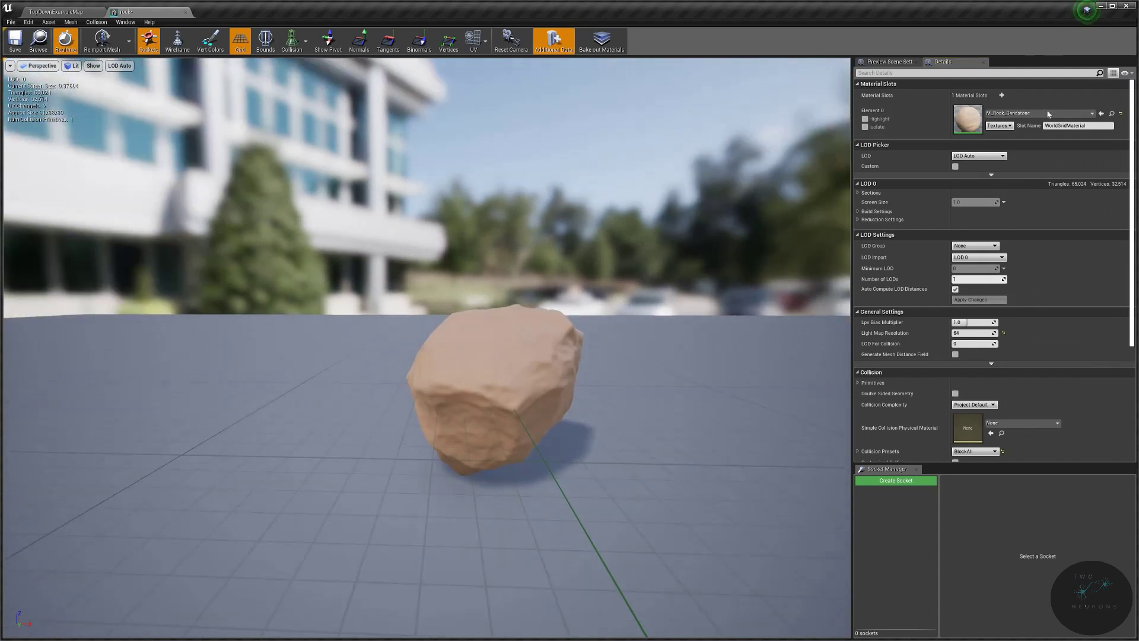
{"action": "left_click", "coordinate": [1093, 112]}
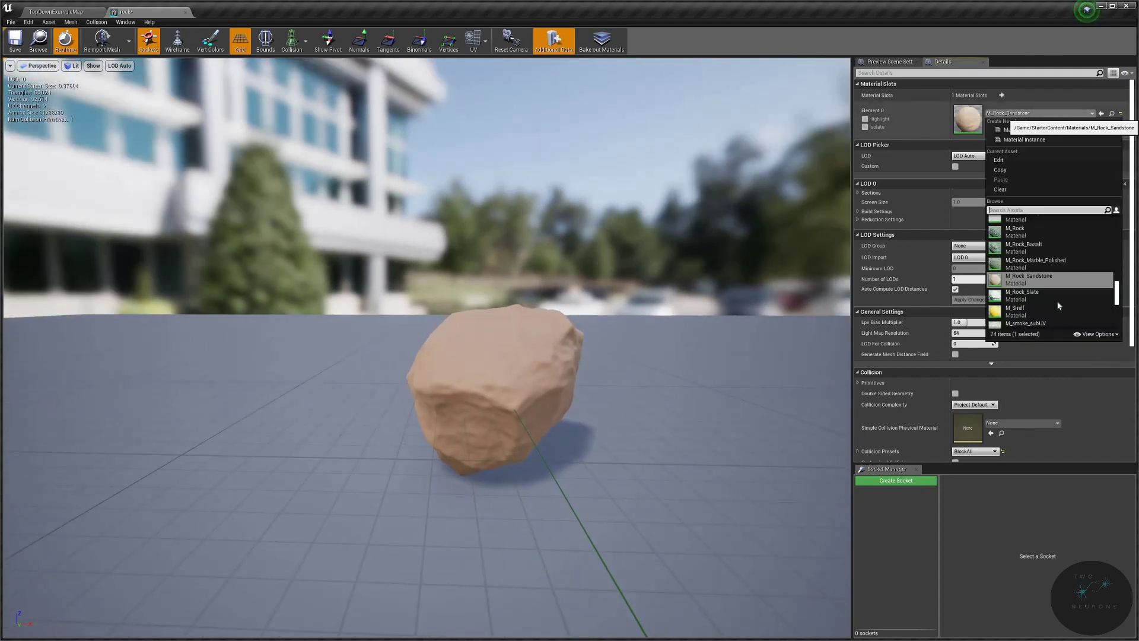
{"action": "left_click", "coordinate": [1022, 292]}
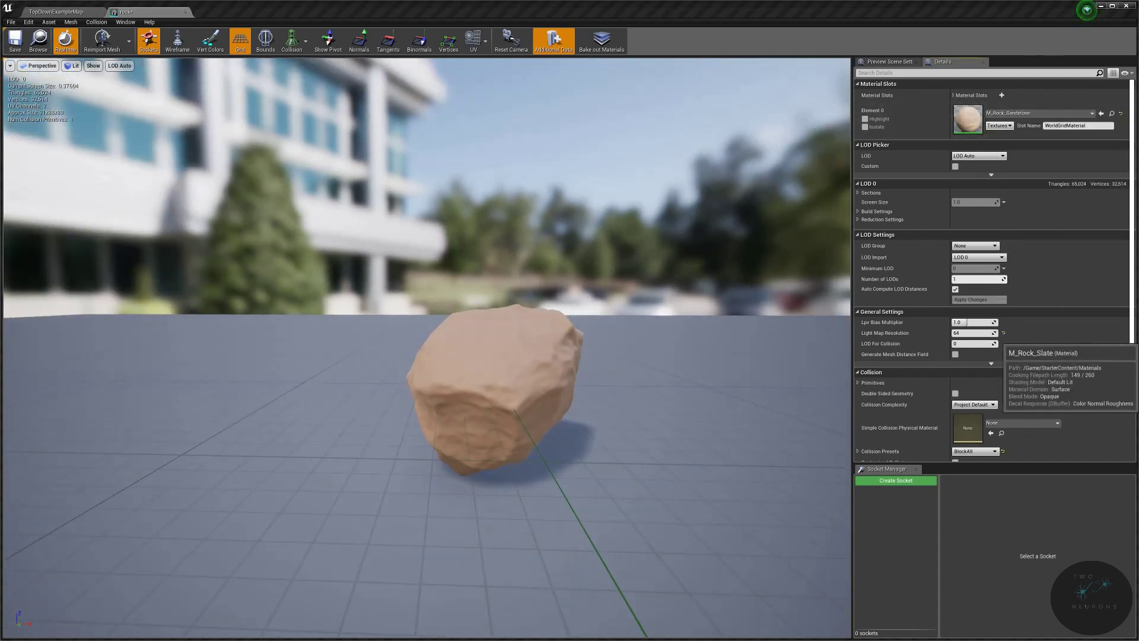
{"action": "scroll", "coordinate": [585, 299], "scroll_direction": "up", "scroll_amount": 5}
{"action": "scroll", "coordinate": [710, 196], "scroll_direction": "down", "scroll_amount": 5}
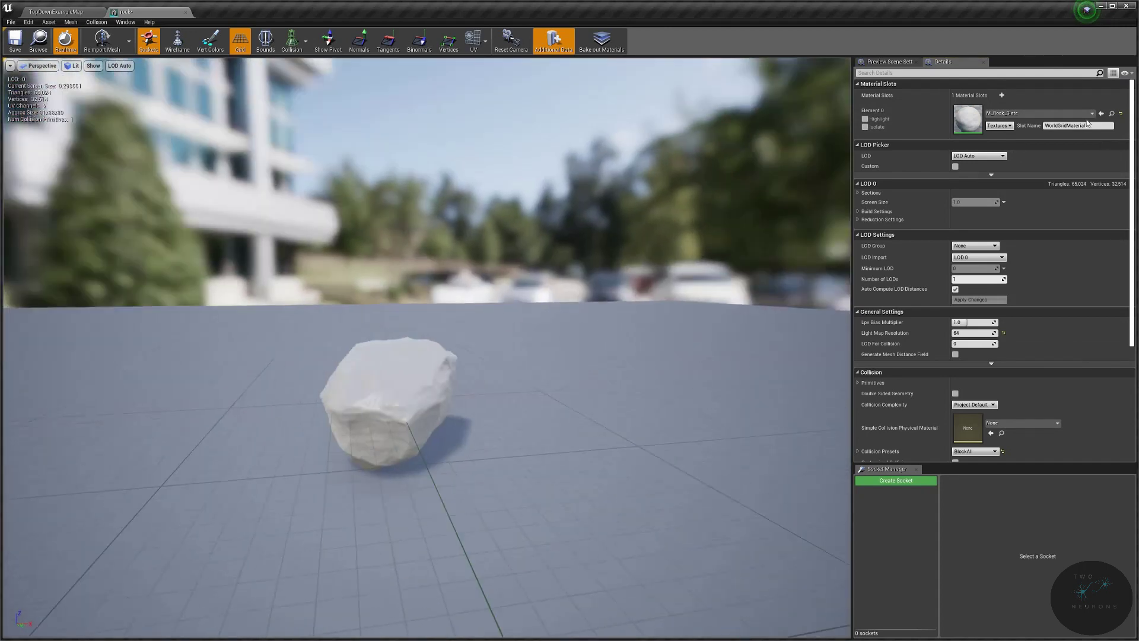
{"action": "left_click", "coordinate": [1092, 114]}
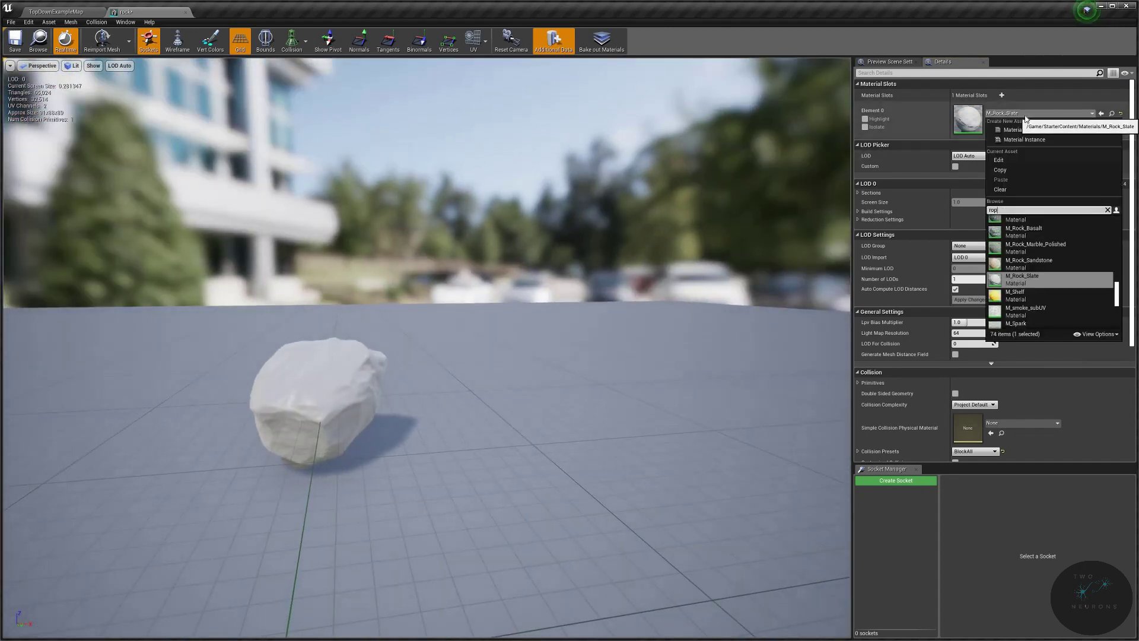
{"action": "type", "text": "ck"}
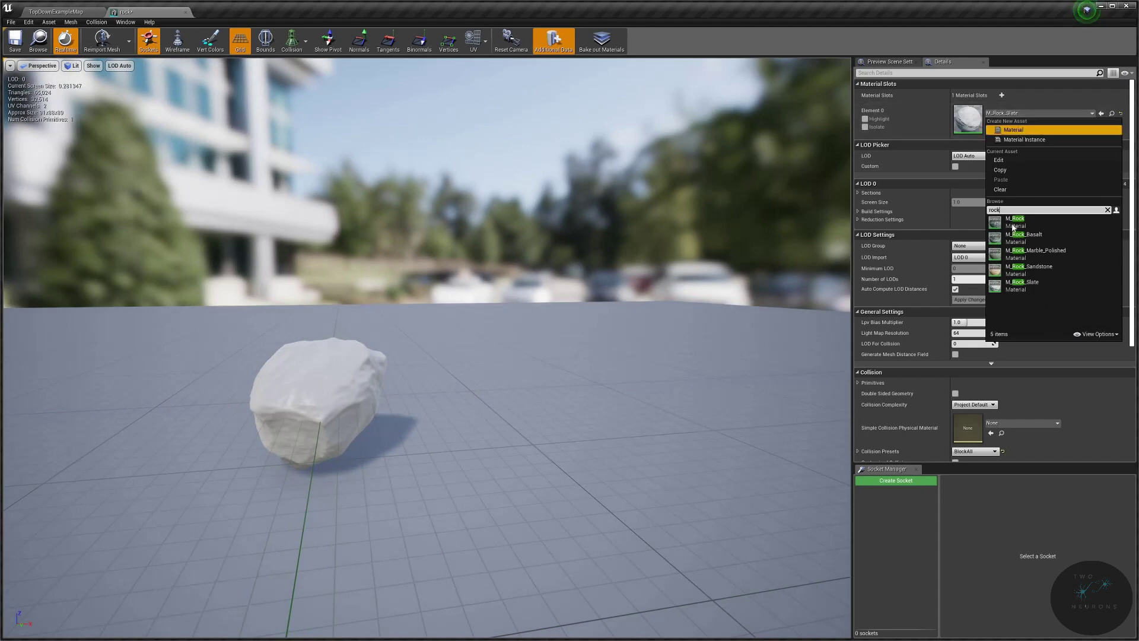
{"action": "key", "text": "Return"}
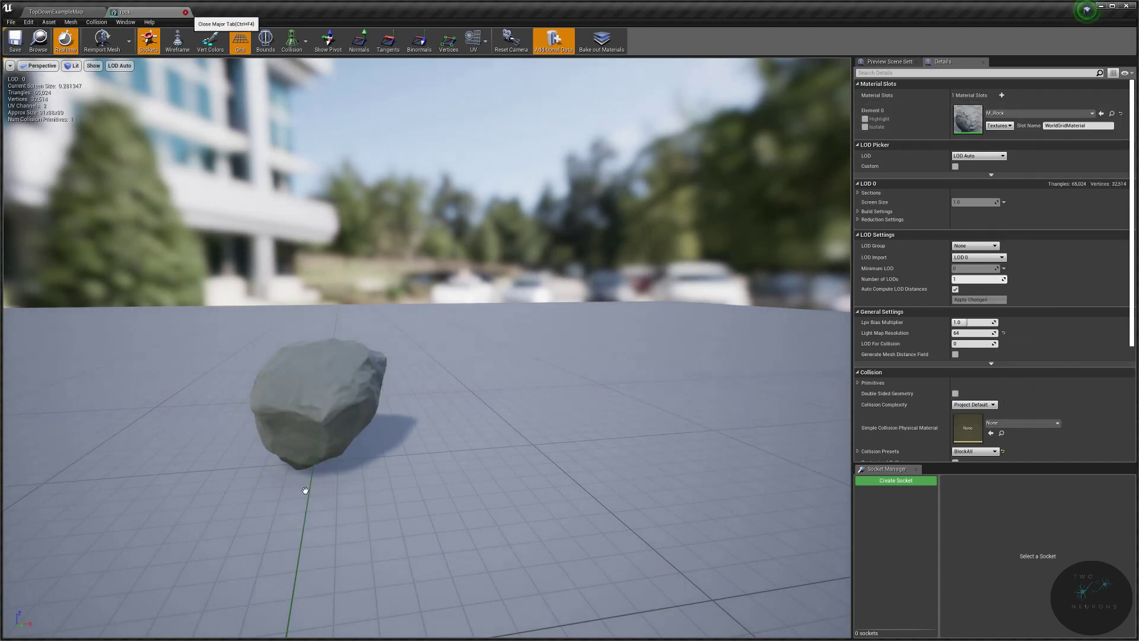
{"action": "left_click", "coordinate": [187, 15]}
Step: Inspect tree_leaves in a docked mesh editor from several angles, then close it
{"action": "double_click", "coordinate": [307, 490]}
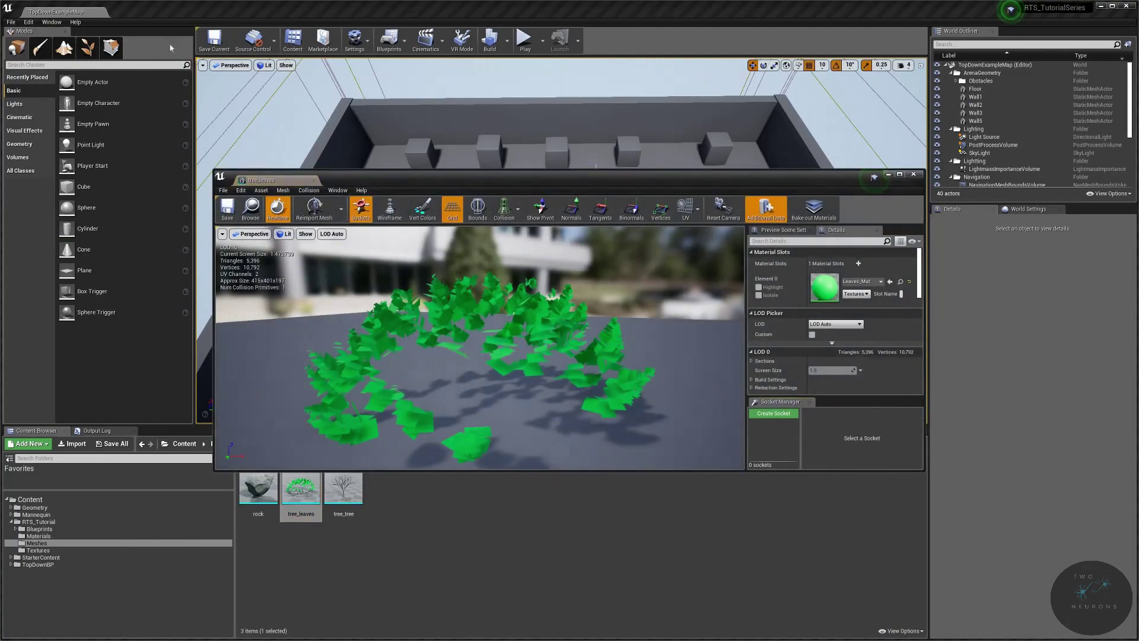
{"action": "left_click_drag", "start_coordinate": [258, 178], "coordinate": [152, 11]}
{"action": "right_click_drag", "start_coordinate": [427, 338], "coordinate": [427, 222]}
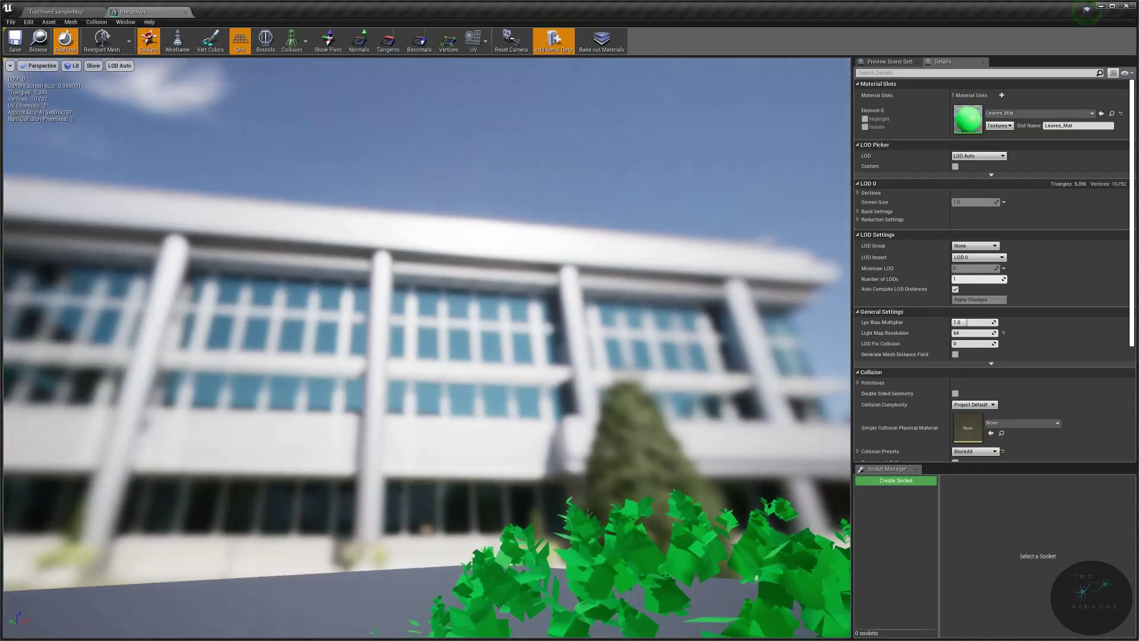
{"action": "right_click_drag", "start_coordinate": [428, 338], "coordinate": [427, 178]}
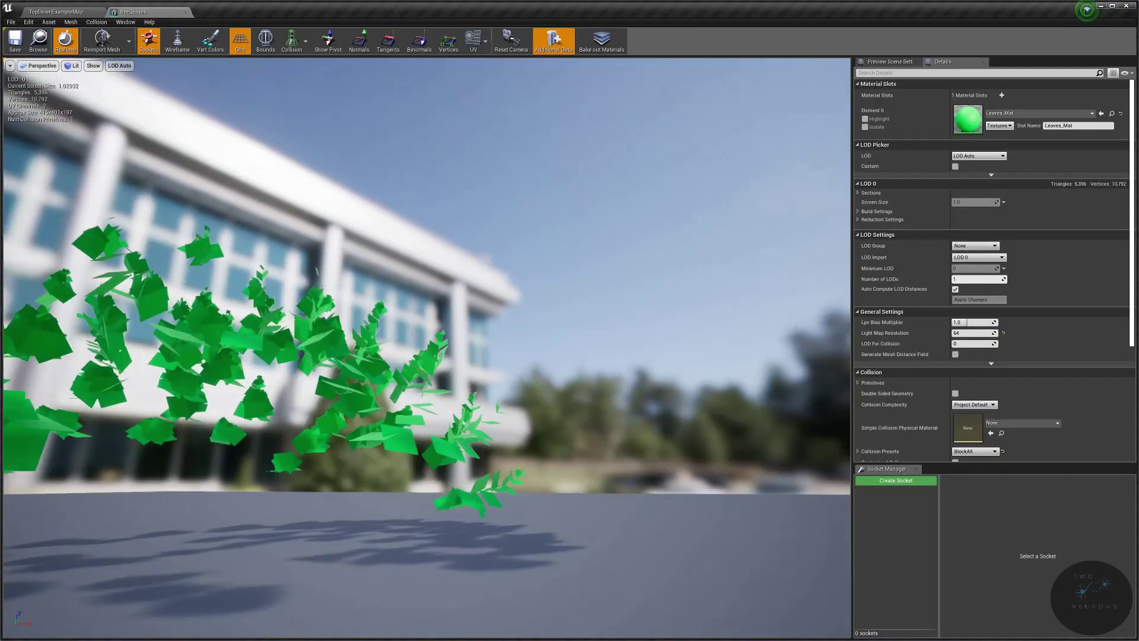
{"action": "right_click_drag", "start_coordinate": [428, 338], "coordinate": [623, 267]}
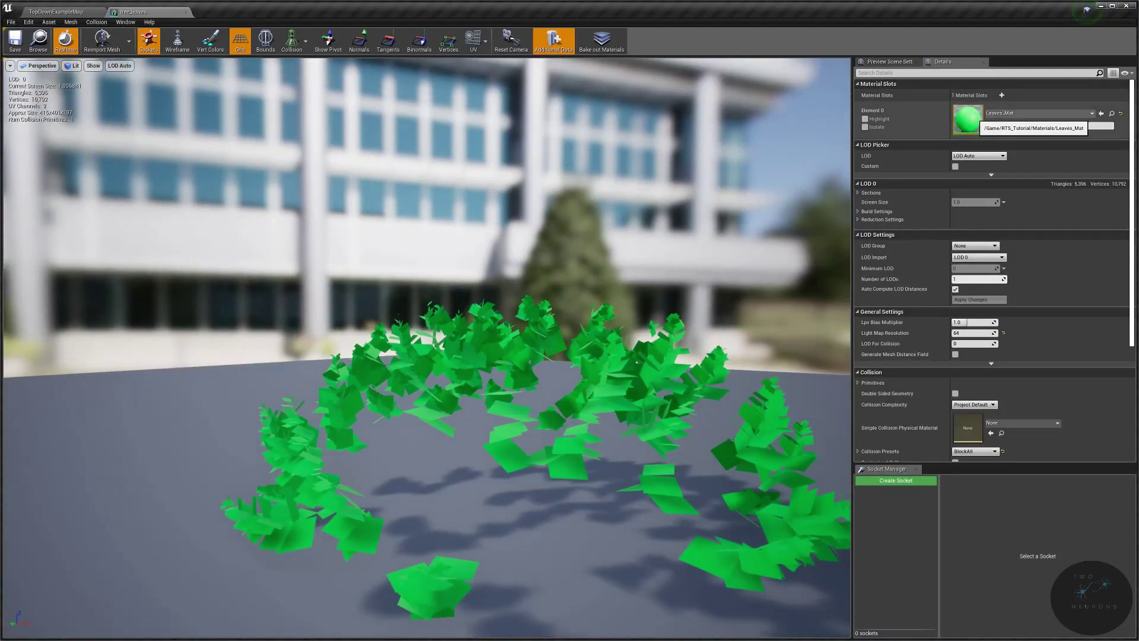
{"action": "mouse_move", "coordinate": [535, 356]}
{"action": "right_mouse_down"}
{"action": "mouse_move", "coordinate": [401, 338]}
{"action": "mouse_move", "coordinate": [591, 273]}
{"action": "right_mouse_up"}
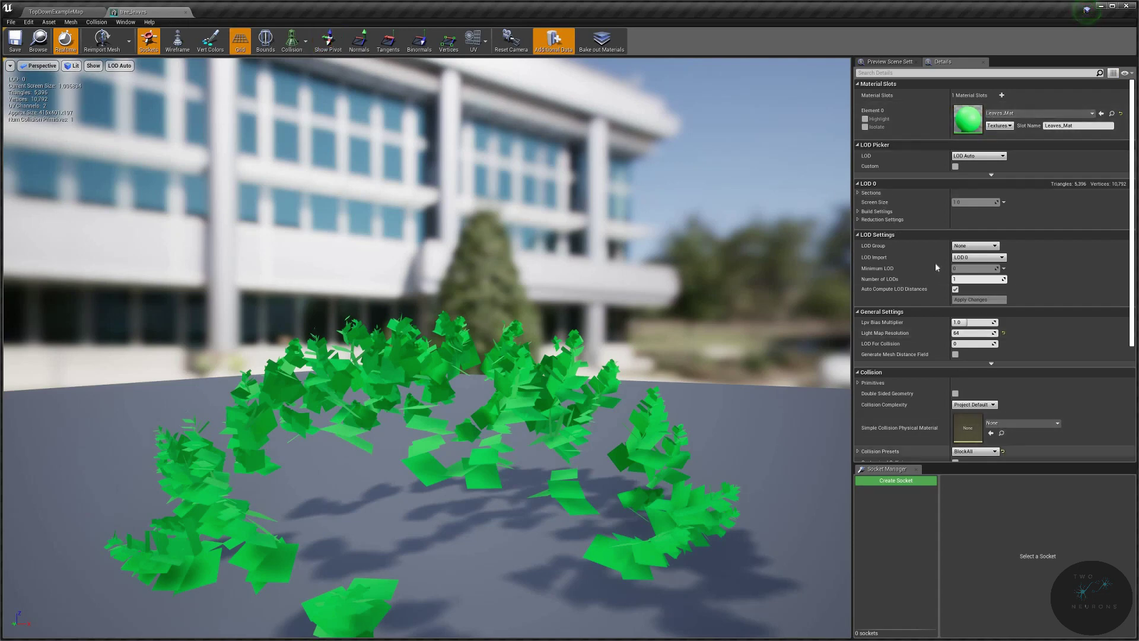
{"action": "left_click", "coordinate": [185, 12]}
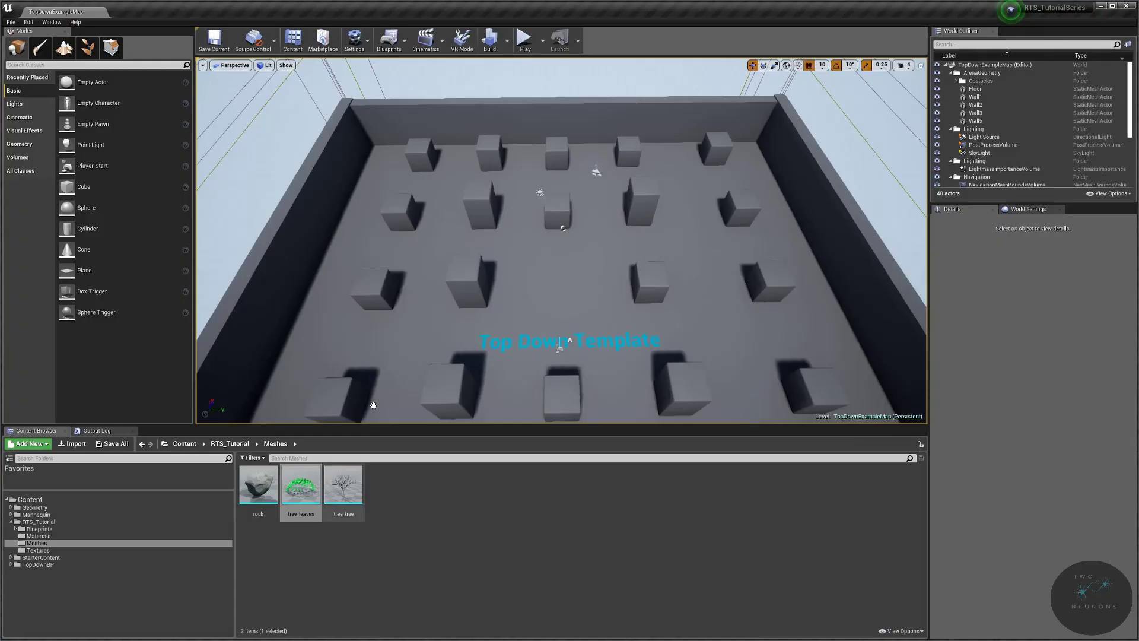
{"action": "double_click", "coordinate": [344, 491]}
{"action": "left_click_drag", "start_coordinate": [267, 183], "coordinate": [130, 12]}
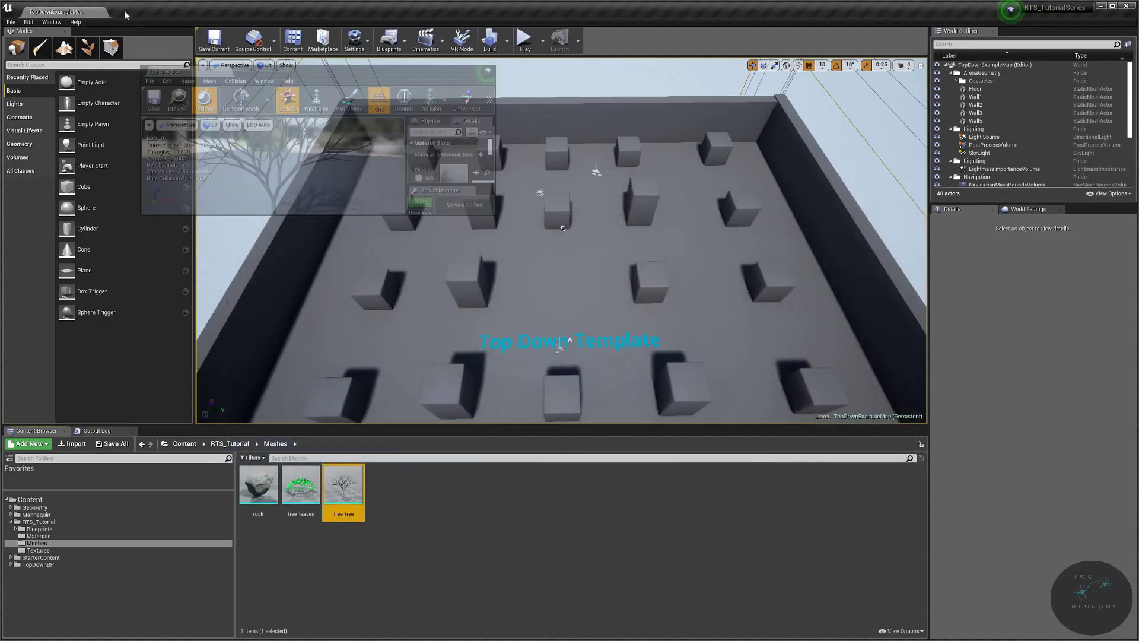
{"action": "left_click", "coordinate": [53, 12]}
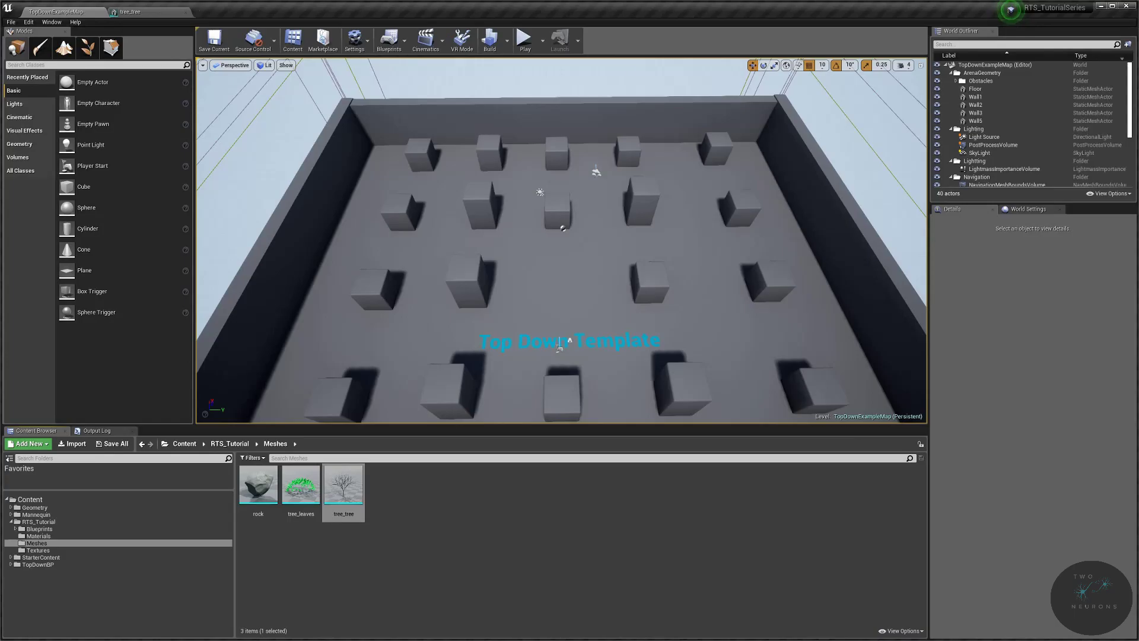
{"action": "left_click", "coordinate": [130, 12]}
{"action": "right_click_drag", "start_coordinate": [445, 311], "coordinate": [558, 167]}
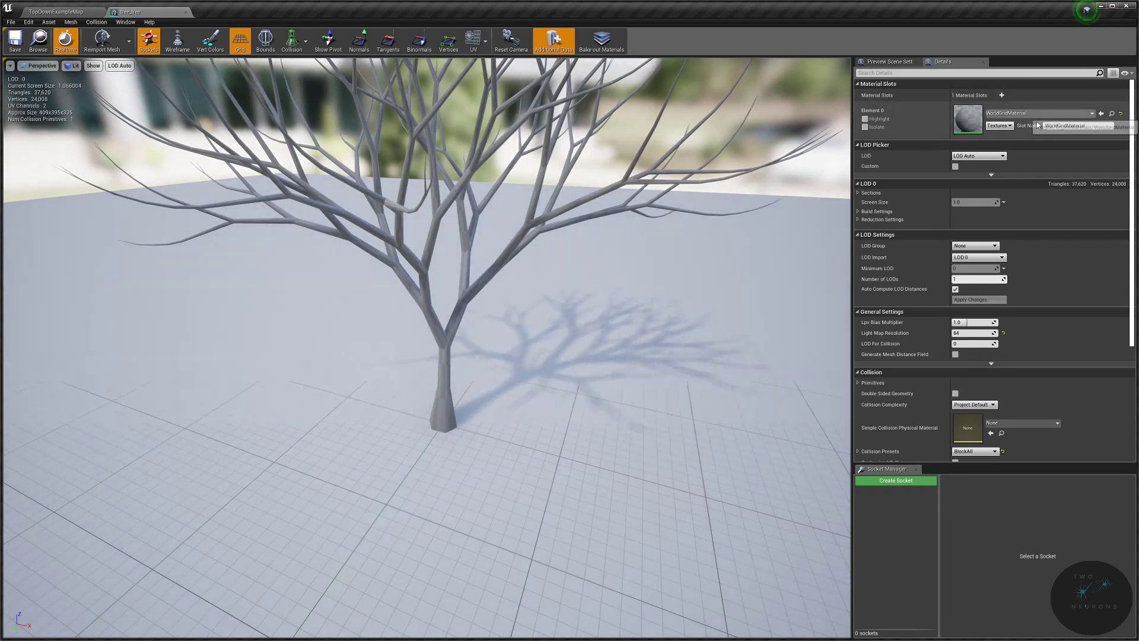
Step: Try walnut wood, oak wood and polished walnut floor materials on the tree_tree mesh
{"action": "left_click", "coordinate": [1092, 113]}
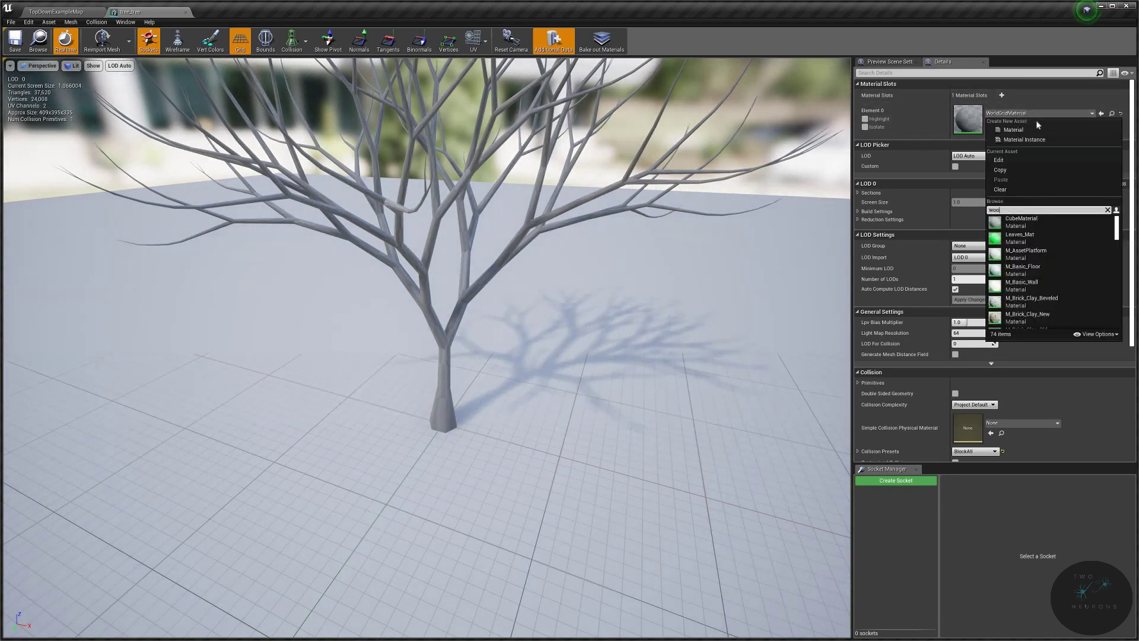
{"action": "type", "text": "d"}
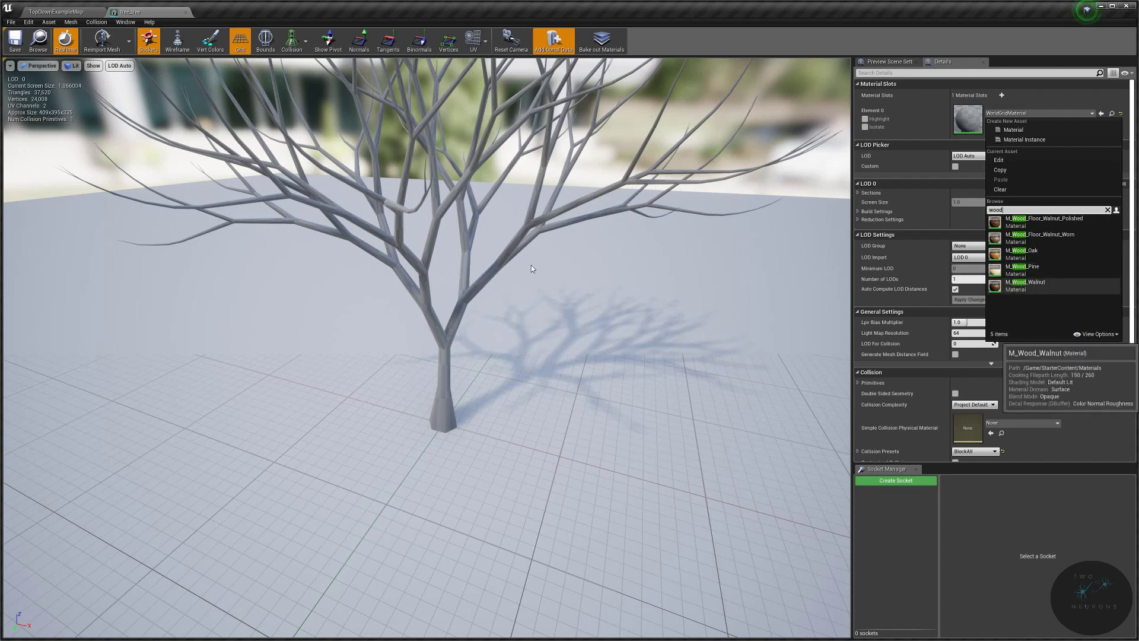
{"action": "left_click", "coordinate": [1024, 282]}
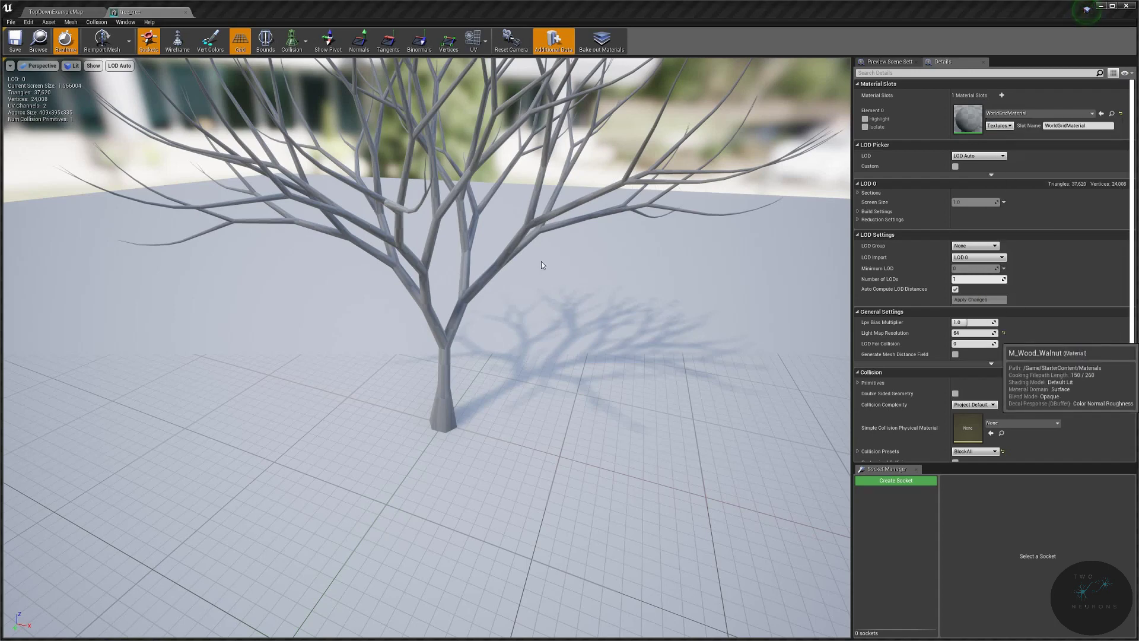
{"action": "left_click", "coordinate": [1026, 113]}
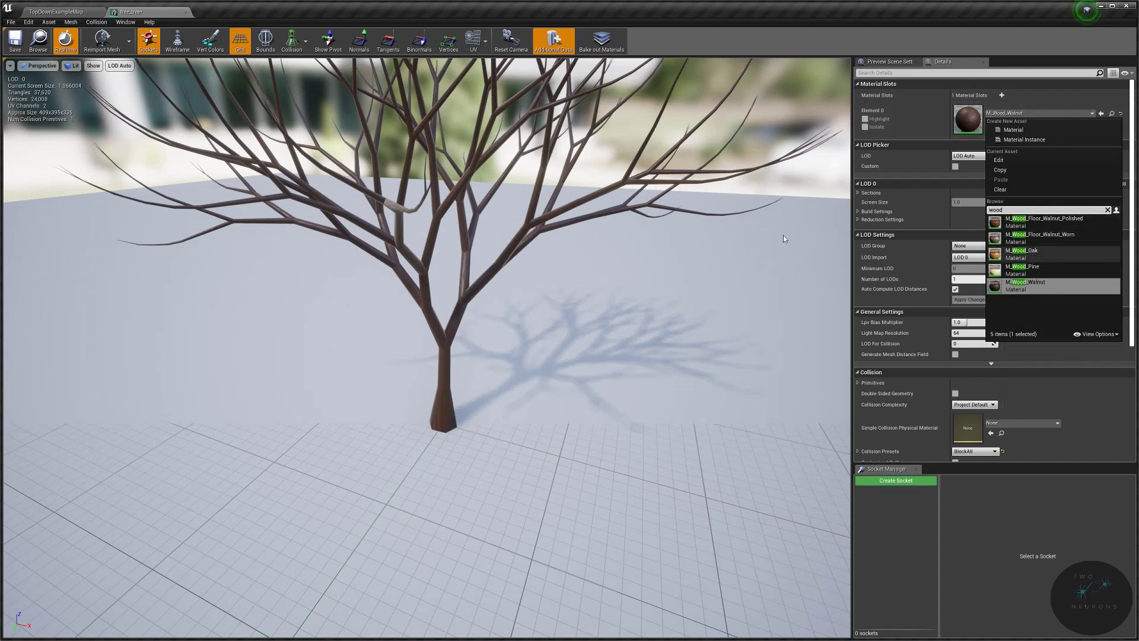
{"action": "left_click", "coordinate": [1032, 253]}
{"action": "left_click", "coordinate": [1026, 113]}
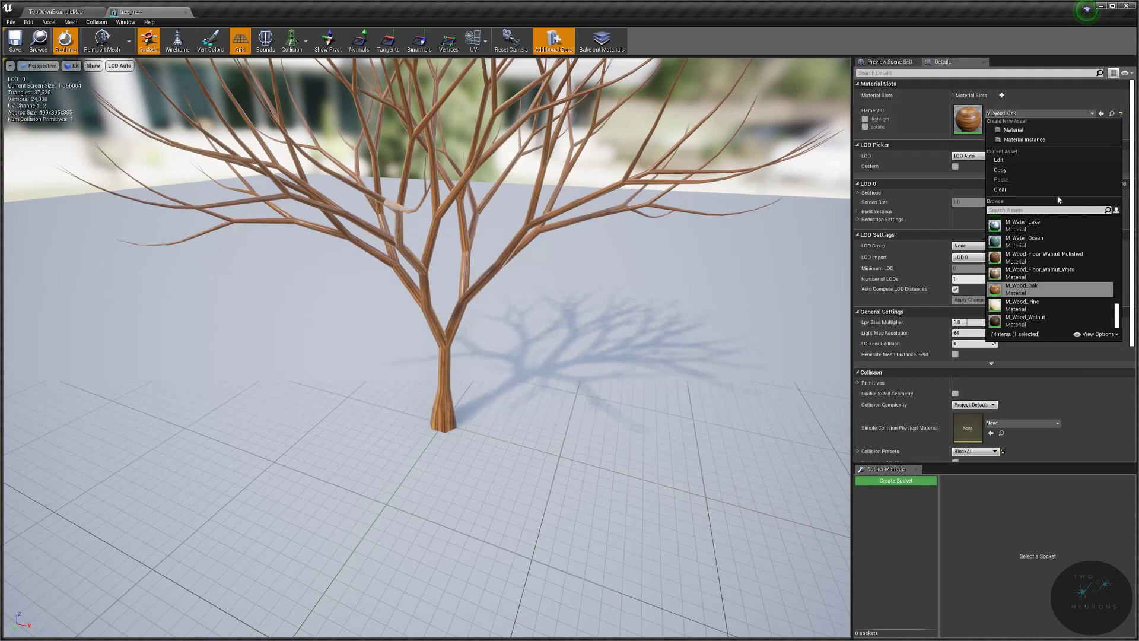
{"action": "type", "text": "wood"}
{"action": "left_click", "coordinate": [1041, 254]}
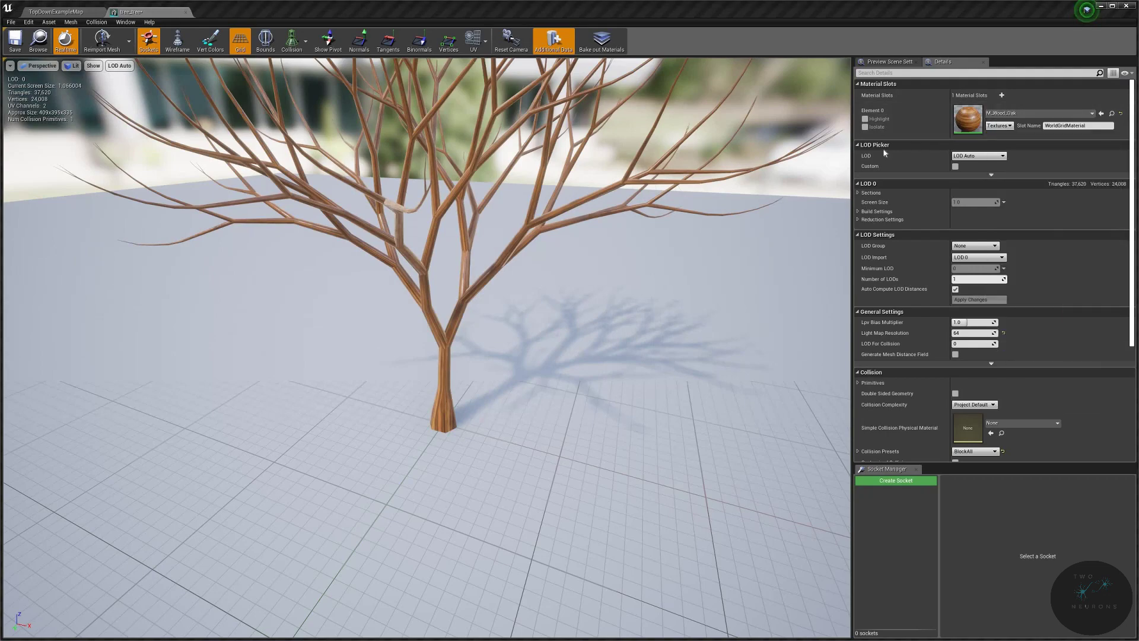
{"action": "right_click_drag", "start_coordinate": [428, 312], "coordinate": [462, 374]}
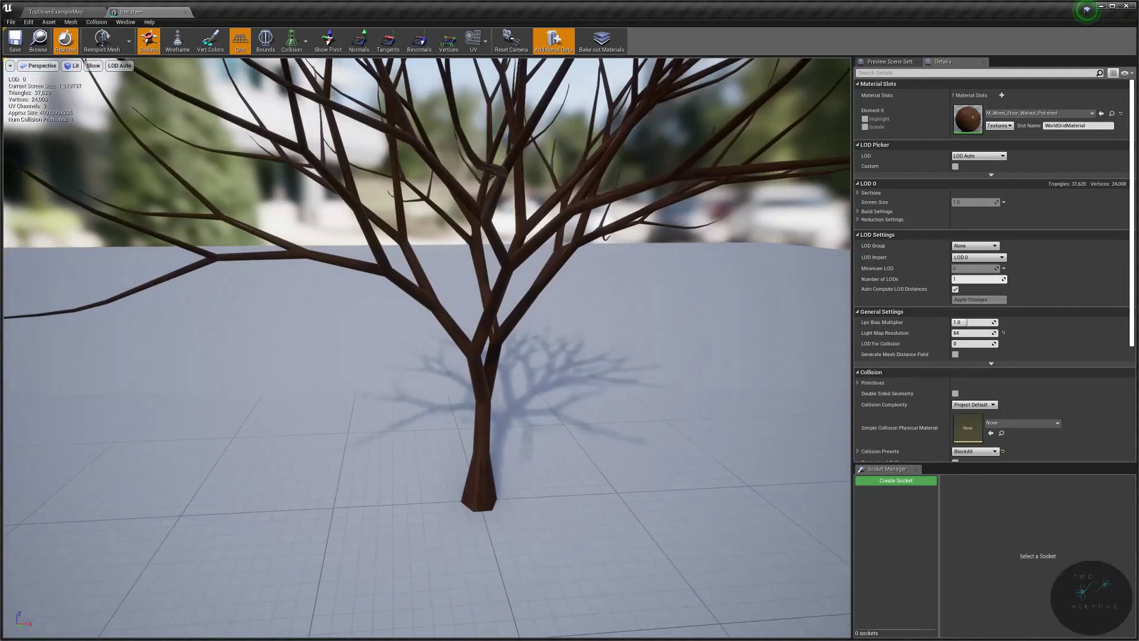
{"action": "right_click_drag", "start_coordinate": [427, 339], "coordinate": [427, 267]}
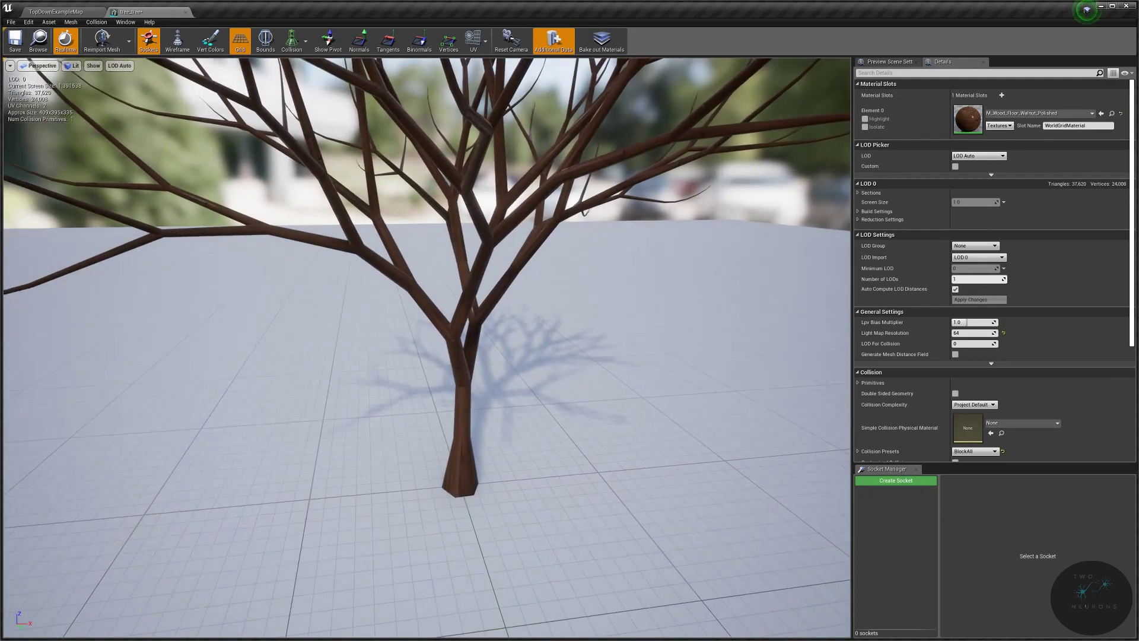
{"action": "right_click_drag", "start_coordinate": [427, 311], "coordinate": [428, 401]}
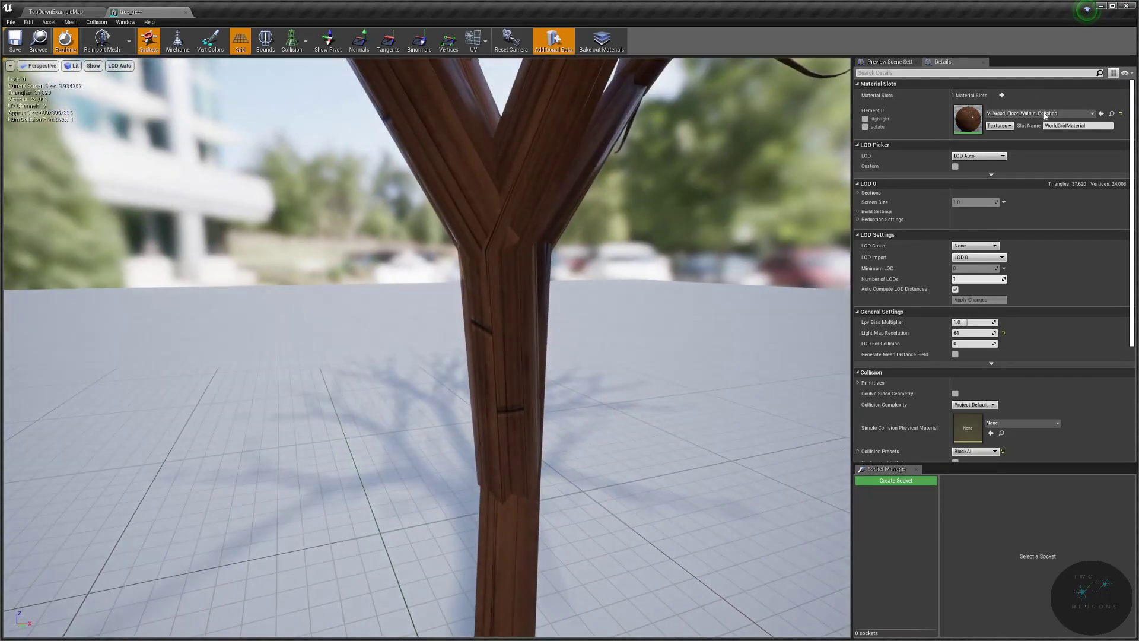
Step: Switch the tree back to M_Wood_Walnut and orbit to review the whole tree
{"action": "left_click", "coordinate": [1033, 114]}
{"action": "type", "text": "wood"}
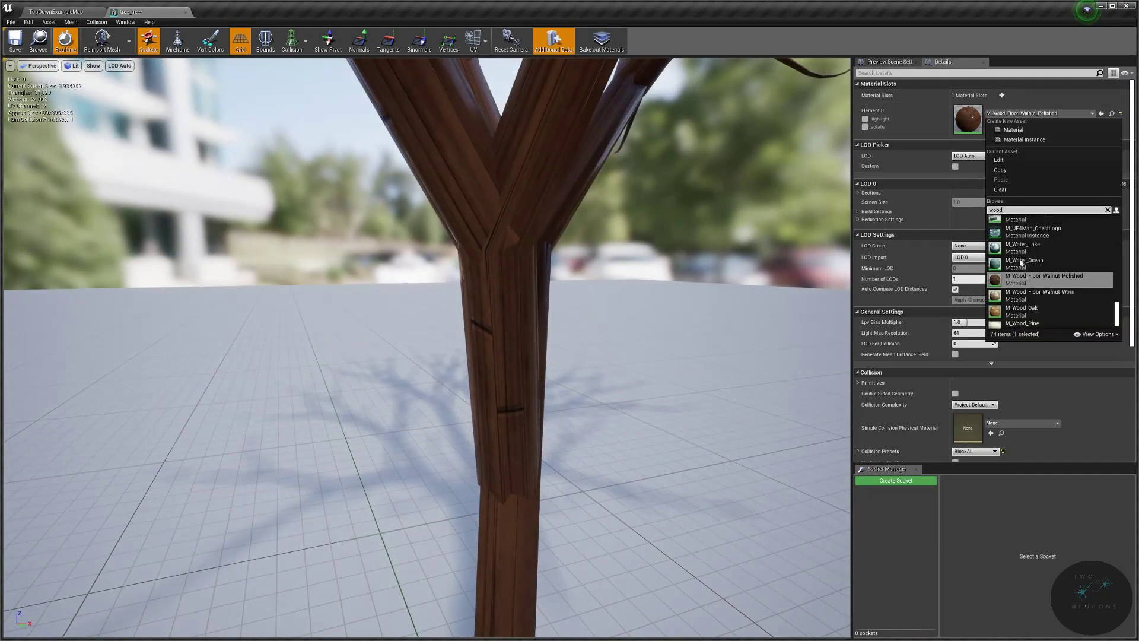
{"action": "left_click", "coordinate": [1029, 281]}
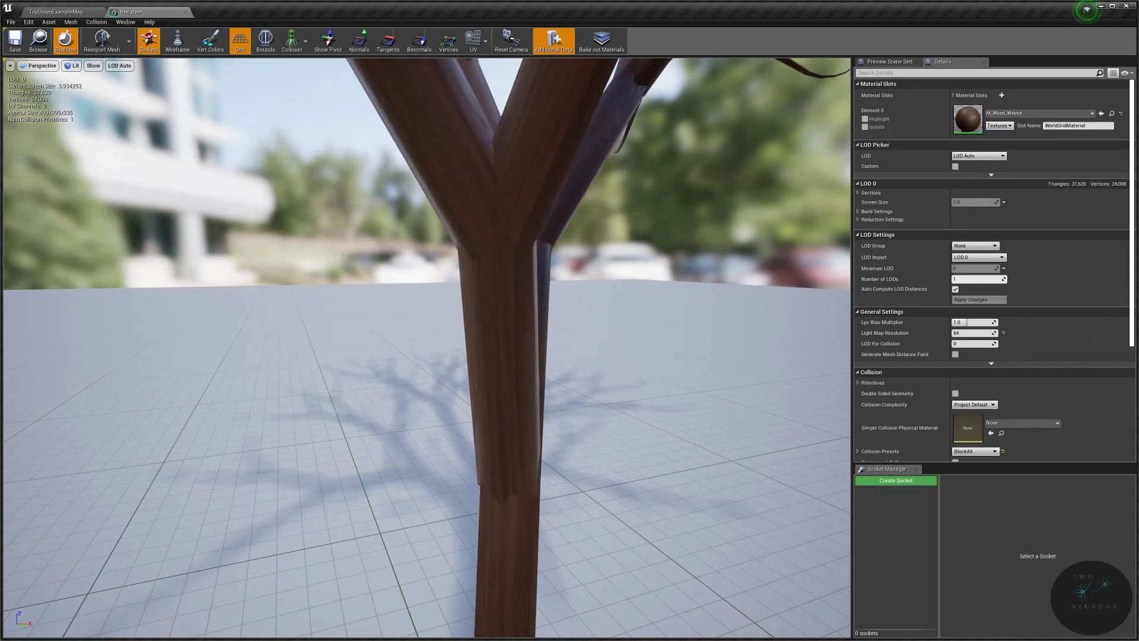
{"action": "mouse_move", "coordinate": [427, 338]}
{"action": "right_mouse_down"}
{"action": "mouse_move", "coordinate": [428, 267]}
{"action": "mouse_move", "coordinate": [535, 267]}
{"action": "right_mouse_up"}
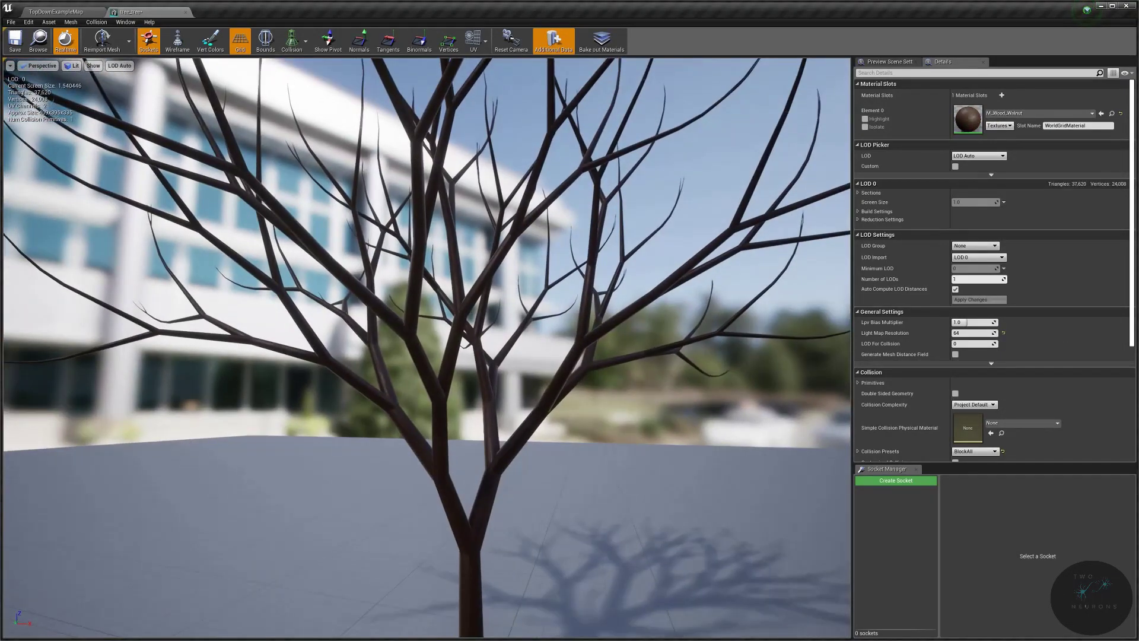
{"action": "right_click_drag", "start_coordinate": [427, 356], "coordinate": [427, 427]}
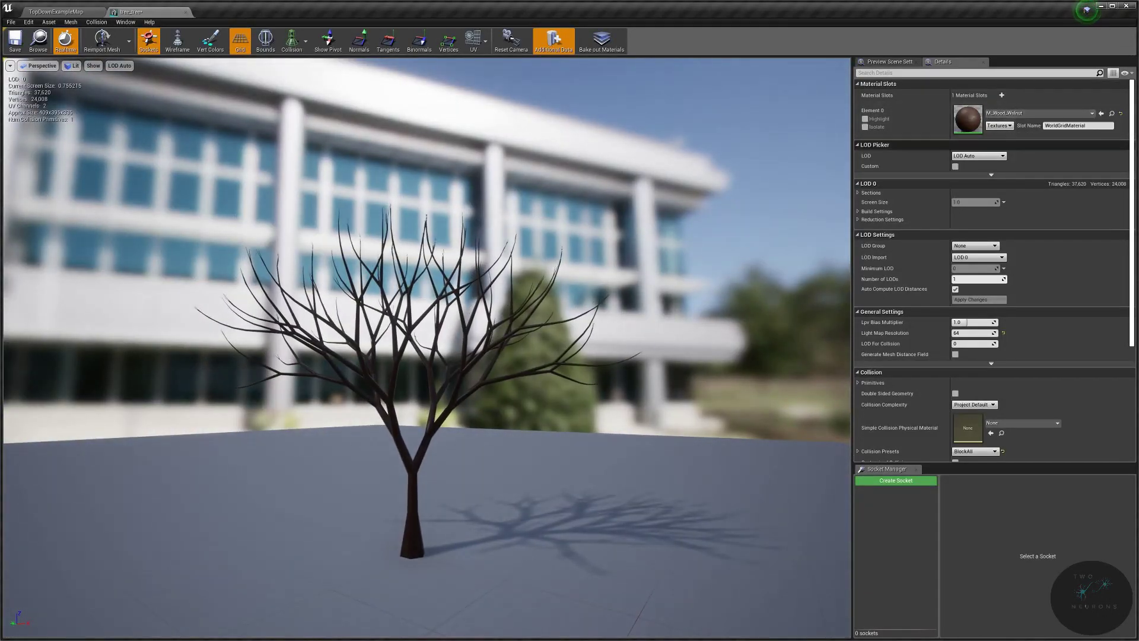
{"action": "scroll", "coordinate": [427, 356], "scroll_direction": "up", "scroll_amount": 2}
{"action": "mouse_move", "coordinate": [427, 356]}
{"action": "left_mouse_down"}
{"action": "mouse_move", "coordinate": [427, 223]}
{"action": "mouse_move", "coordinate": [427, 356]}
{"action": "left_mouse_up"}
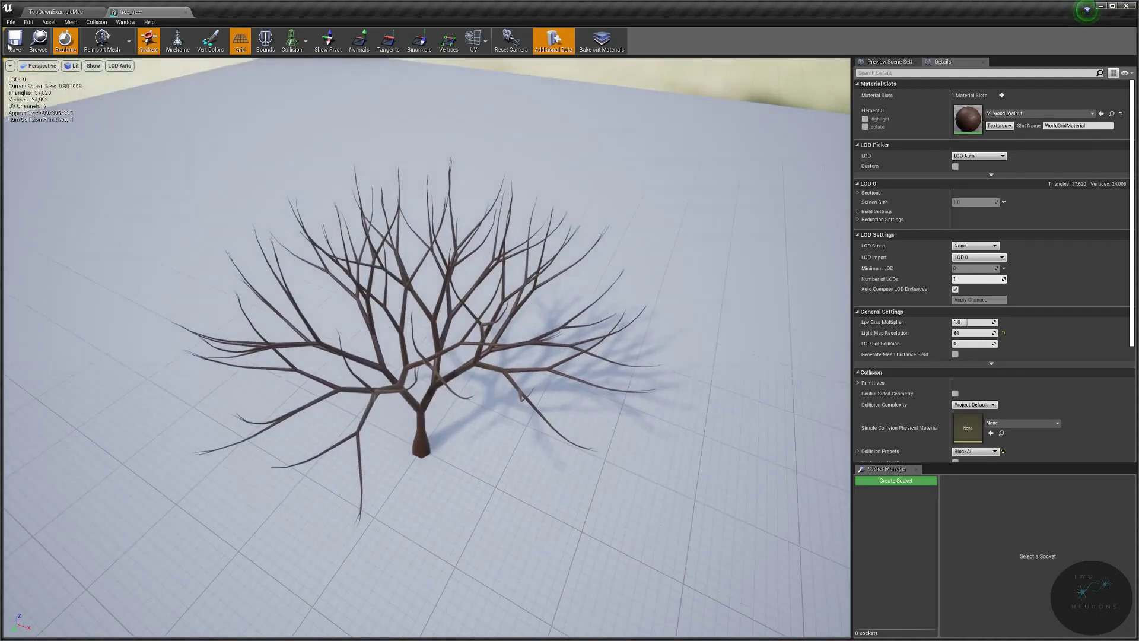
Step: Close the tree_tree mesh editor tab to return to the level editor
{"action": "left_click", "coordinate": [184, 12]}
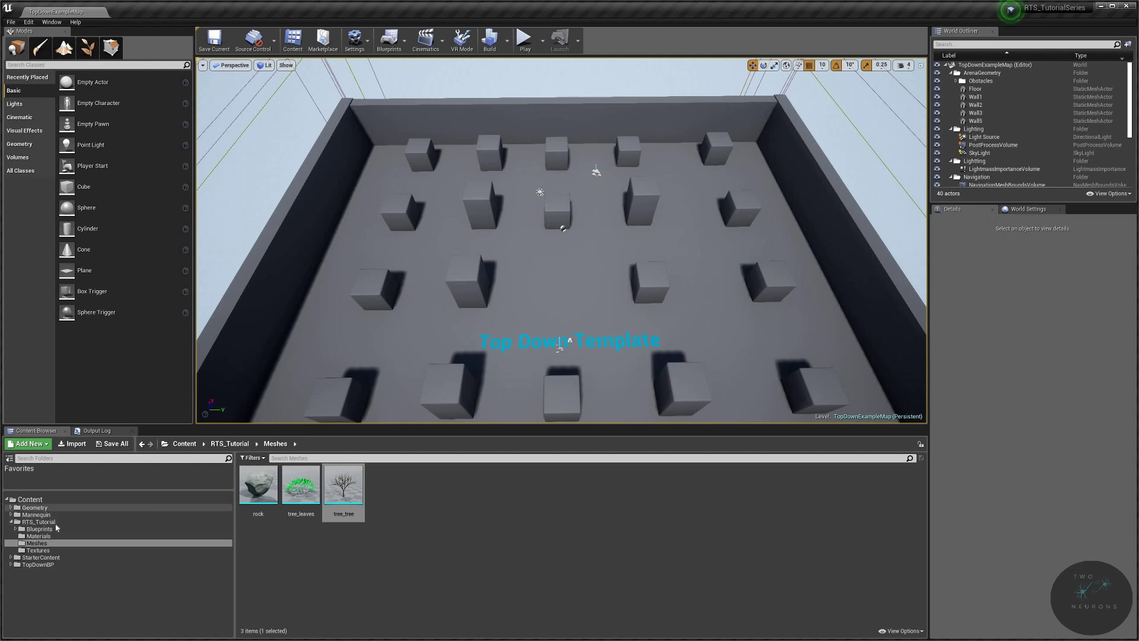
Step: Add a new folder named Maps inside RTS_Tutorial
{"action": "double_click", "coordinate": [40, 522]}
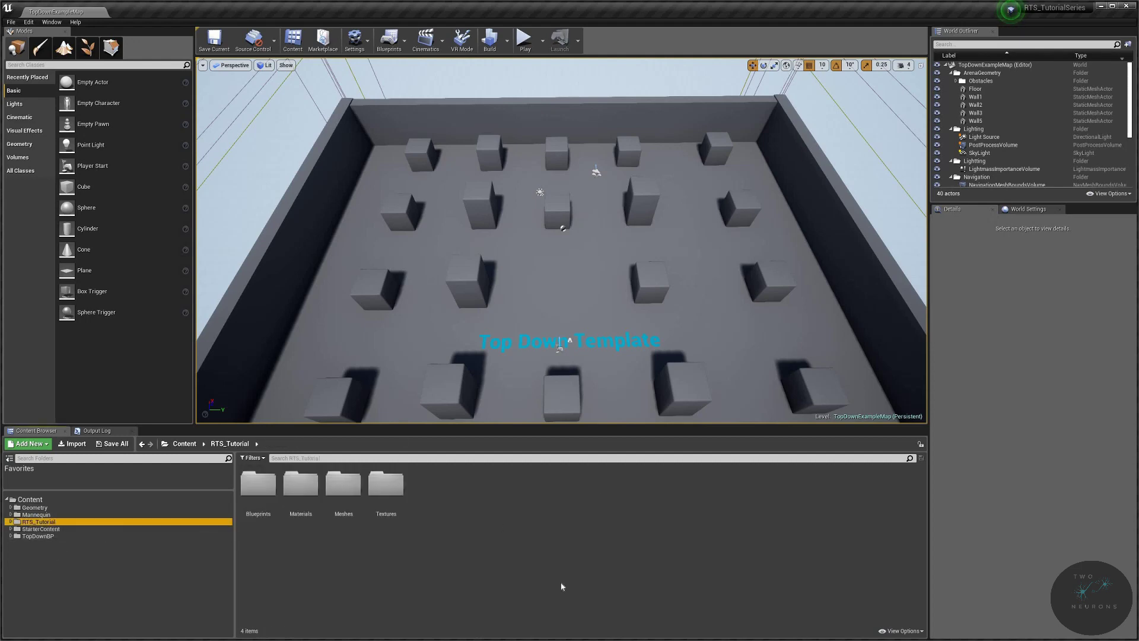
{"action": "left_click", "coordinate": [605, 290]}
{"action": "right_click", "coordinate": [563, 534]}
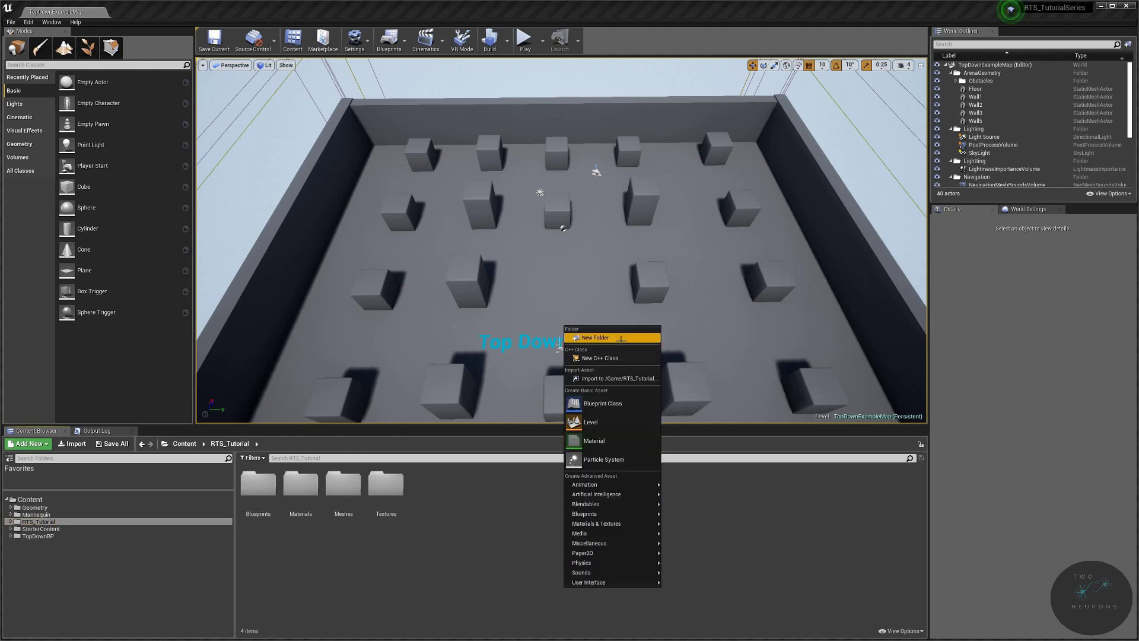
{"action": "left_click", "coordinate": [624, 337]}
{"action": "type", "text": "Maps"}
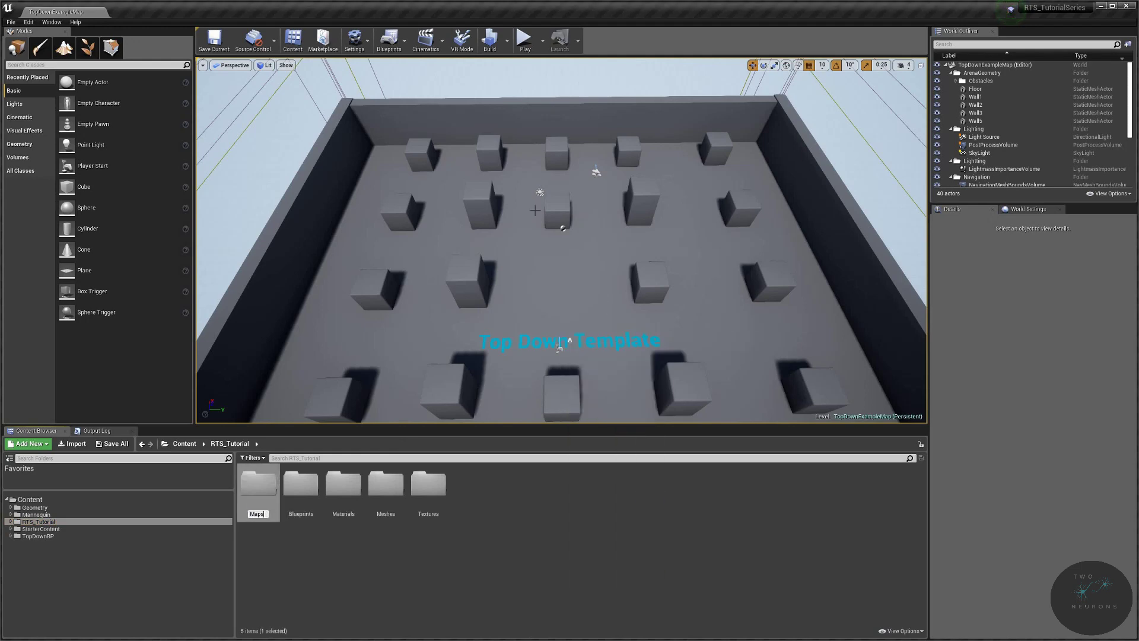
{"action": "key", "text": "Return"}
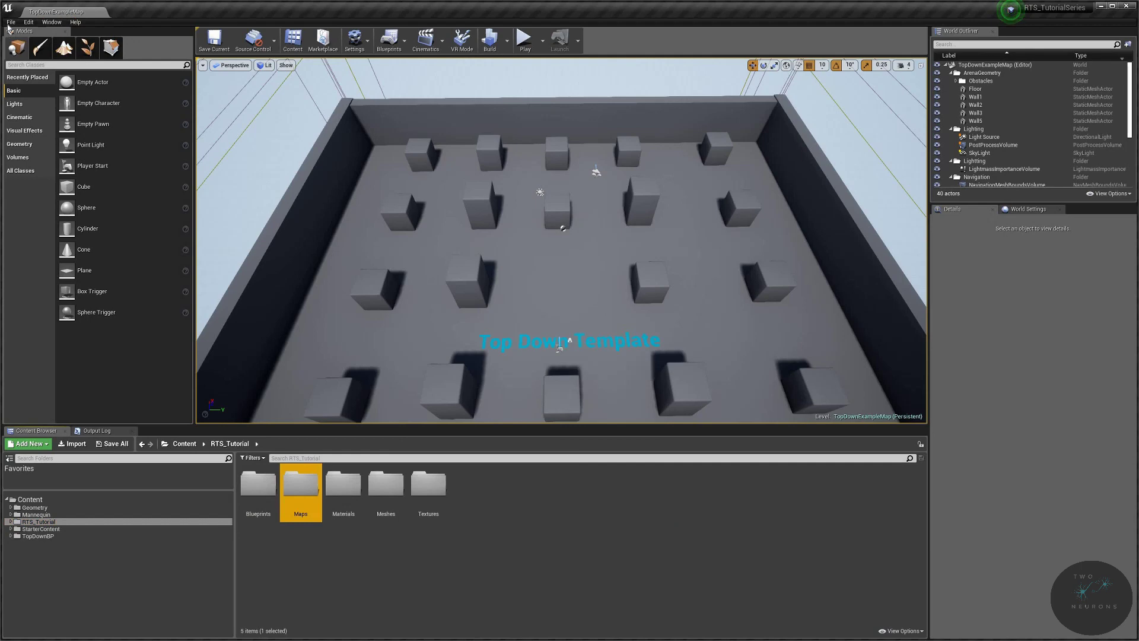
Step: Create a new level from the Default template and select its Floor actor
{"action": "left_click", "coordinate": [10, 22]}
{"action": "left_click", "coordinate": [45, 42]}
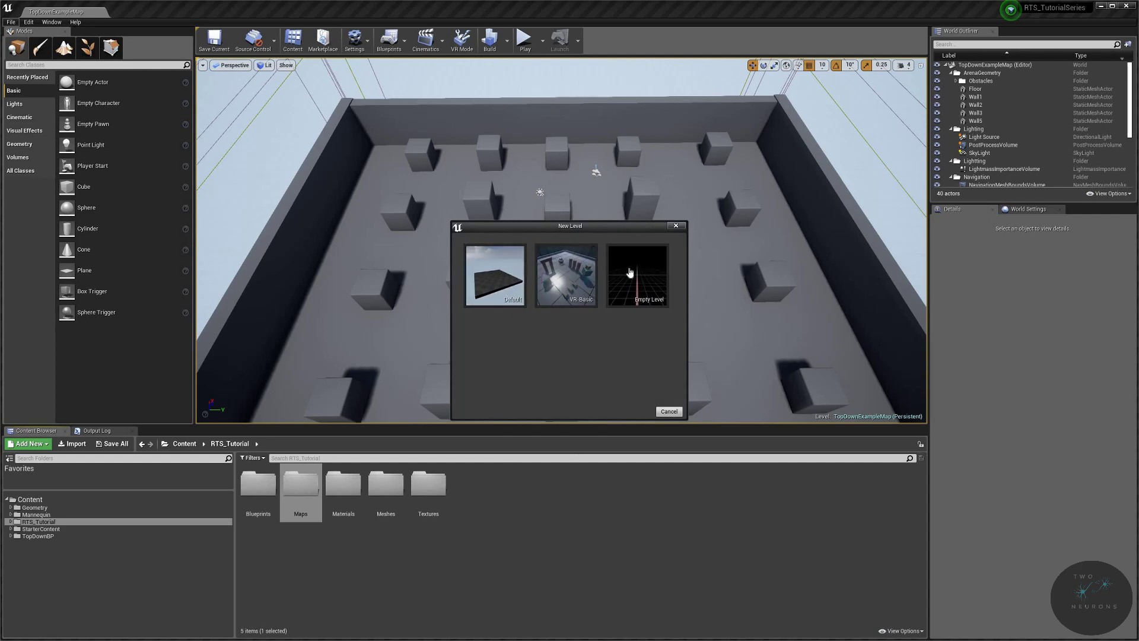
{"action": "left_click", "coordinate": [495, 276]}
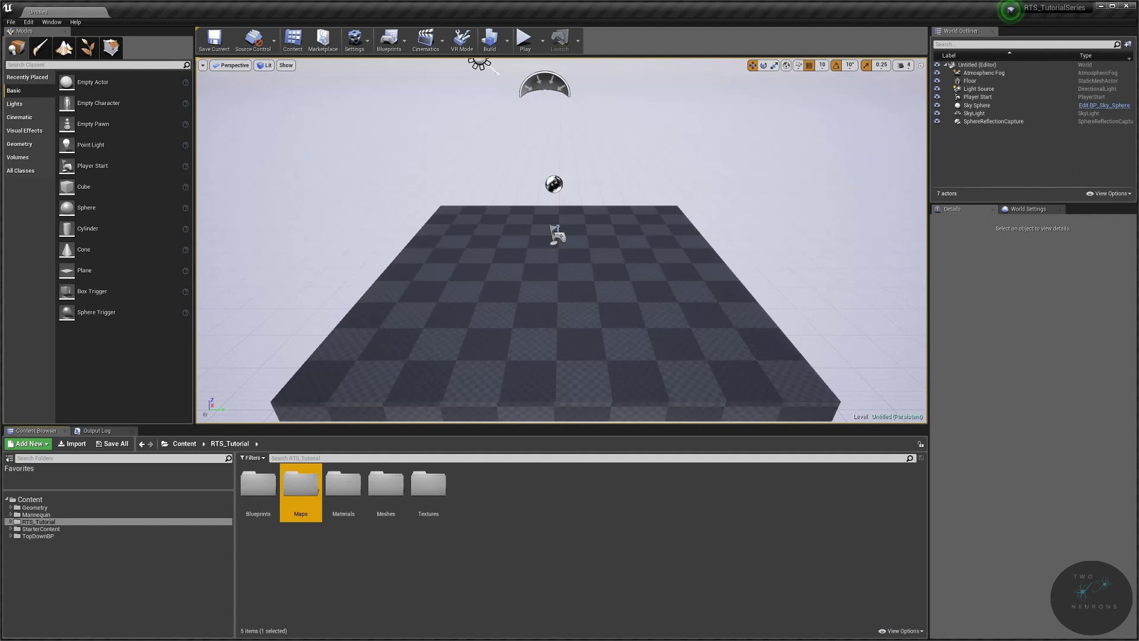
{"action": "right_click_drag", "start_coordinate": [561, 240], "coordinate": [623, 240]}
{"action": "mouse_move", "coordinate": [561, 267]}
{"action": "right_mouse_down"}
{"action": "mouse_move", "coordinate": [498, 268]}
{"action": "mouse_move", "coordinate": [605, 267]}
{"action": "right_mouse_up"}
{"action": "left_click", "coordinate": [969, 80]}
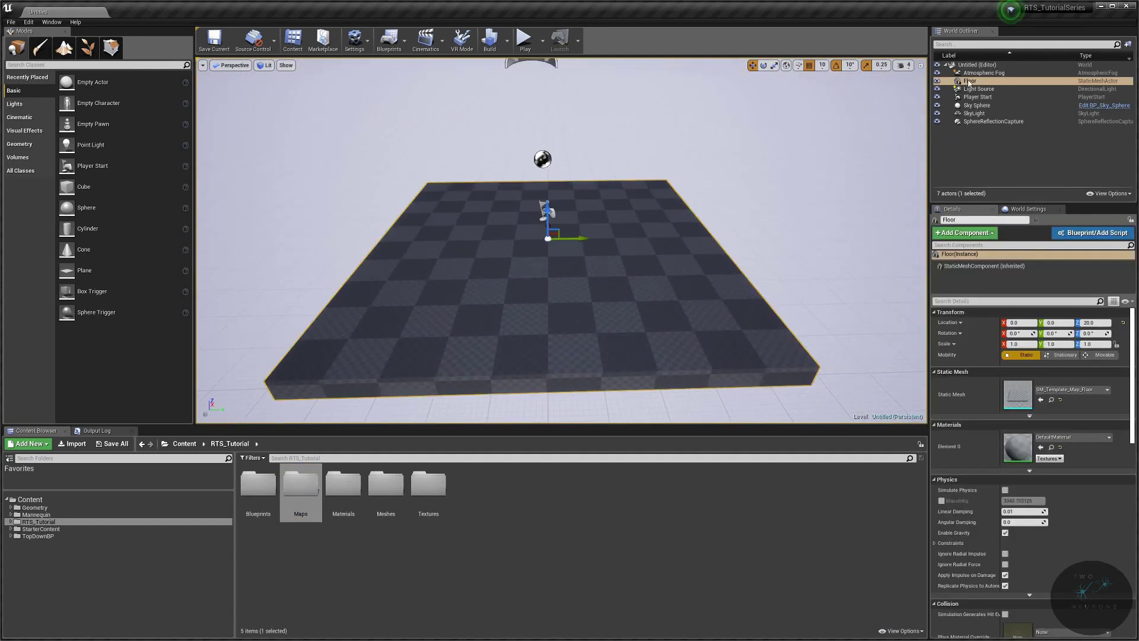
Step: Delete the floor and Atmospheric Fog, and add a Lighting folder to the World Outliner
{"action": "key", "text": "Delete"}
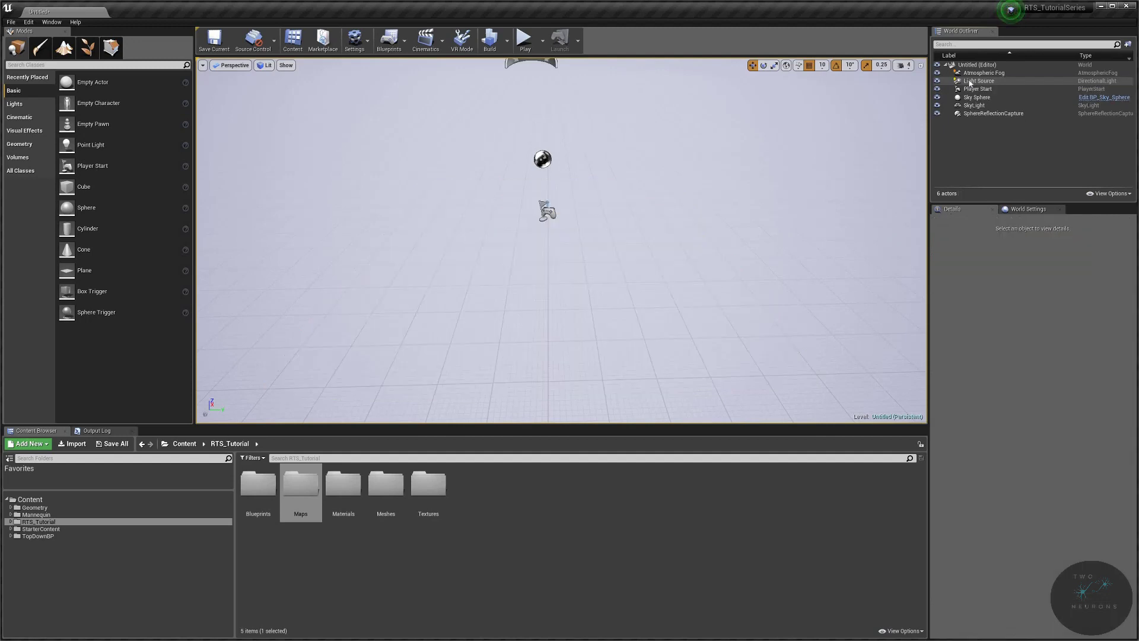
{"action": "right_click", "coordinate": [979, 66]}
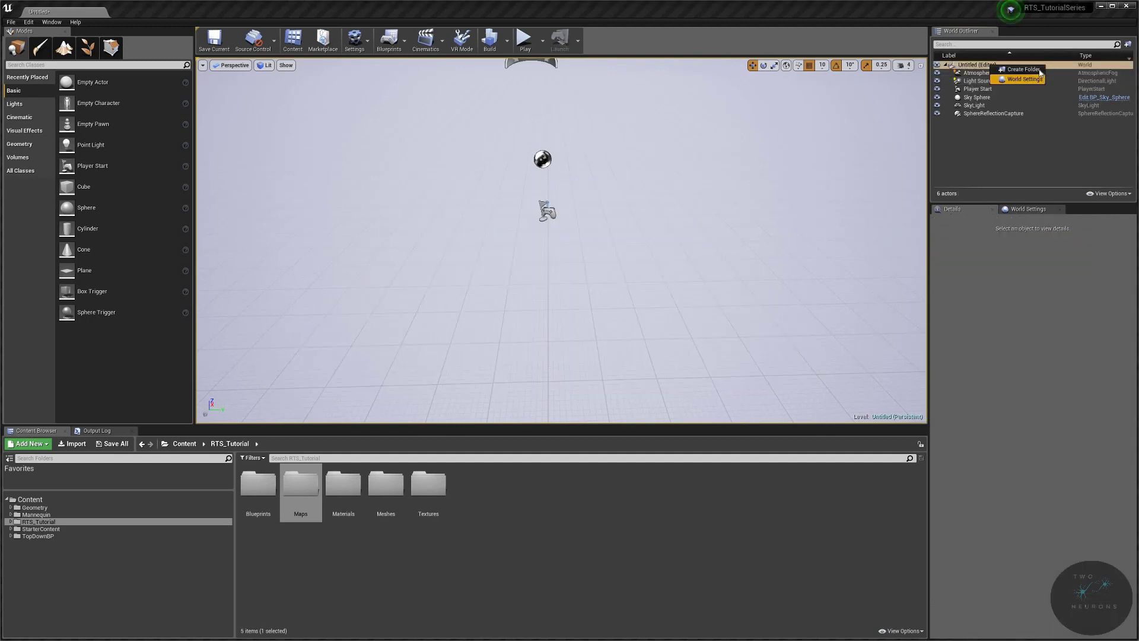
{"action": "left_click", "coordinate": [1024, 70]}
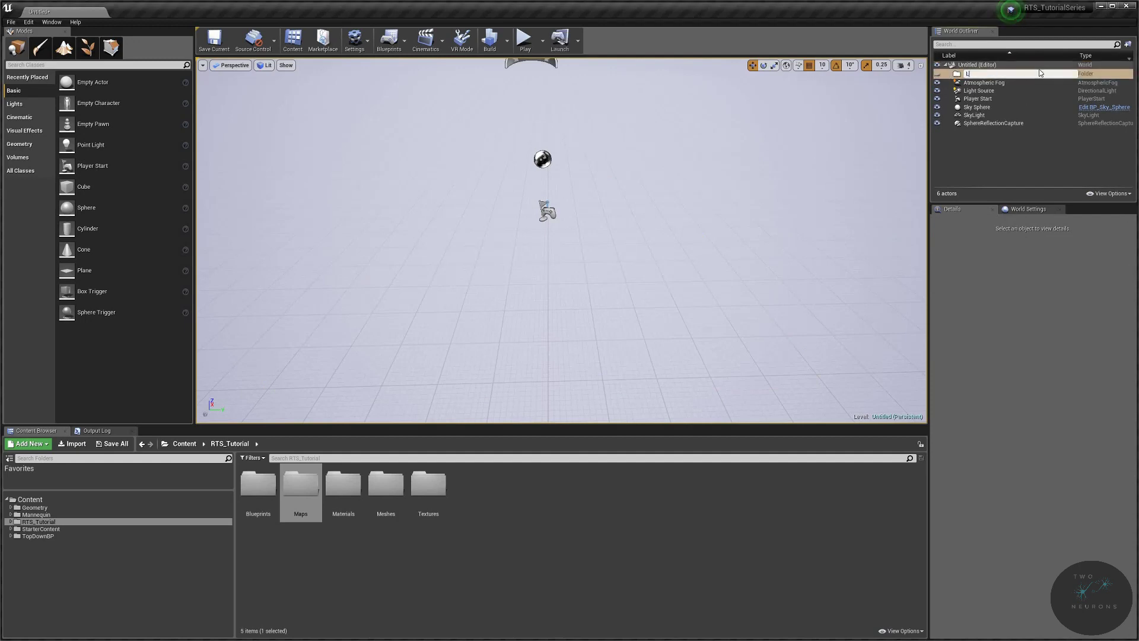
{"action": "type", "text": "Lighting"}
{"action": "key", "text": "Return"}
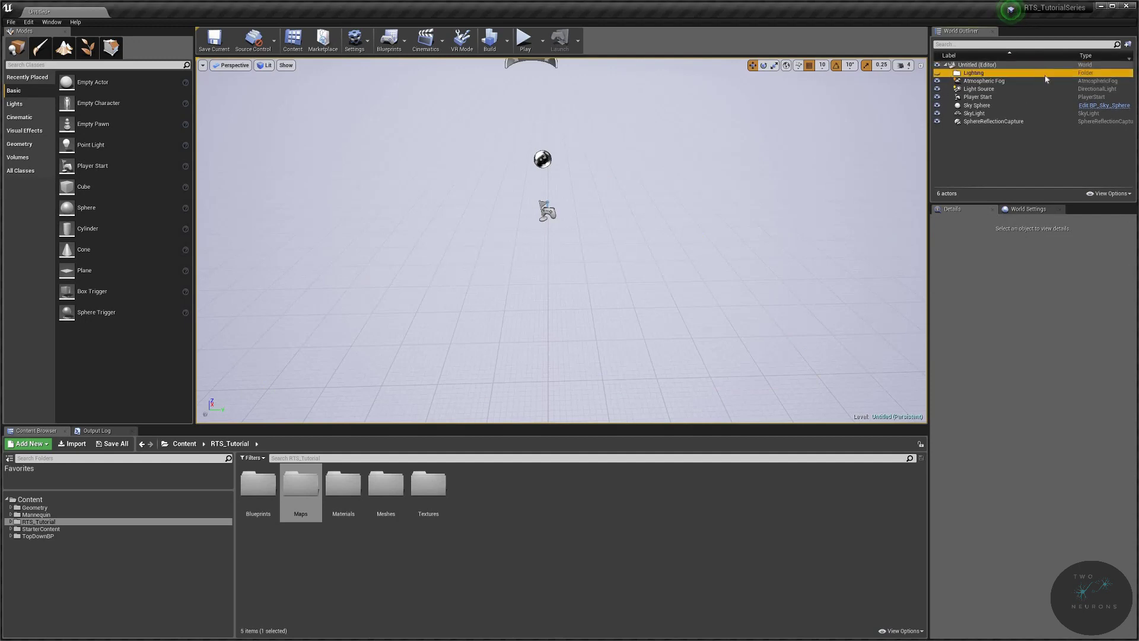
{"action": "left_click", "coordinate": [1024, 79]}
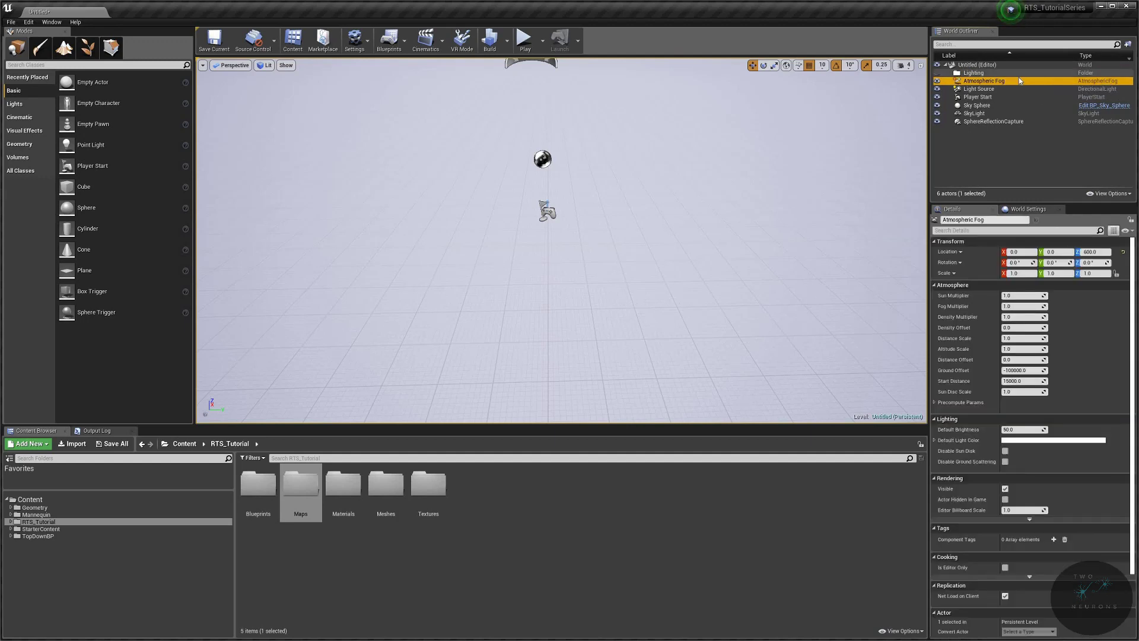
{"action": "key", "text": "Delete"}
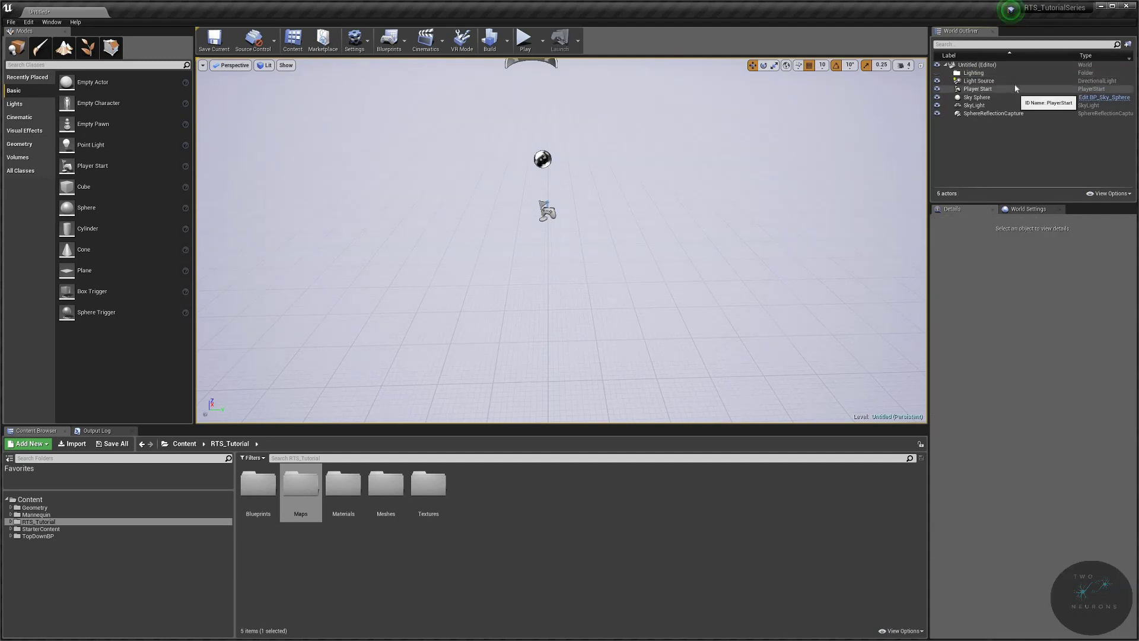
Step: Move Light Source, SkyLight, Sky Sphere and SphereReflectionCapture into the Lighting folder
{"action": "left_click", "coordinate": [1015, 80]}
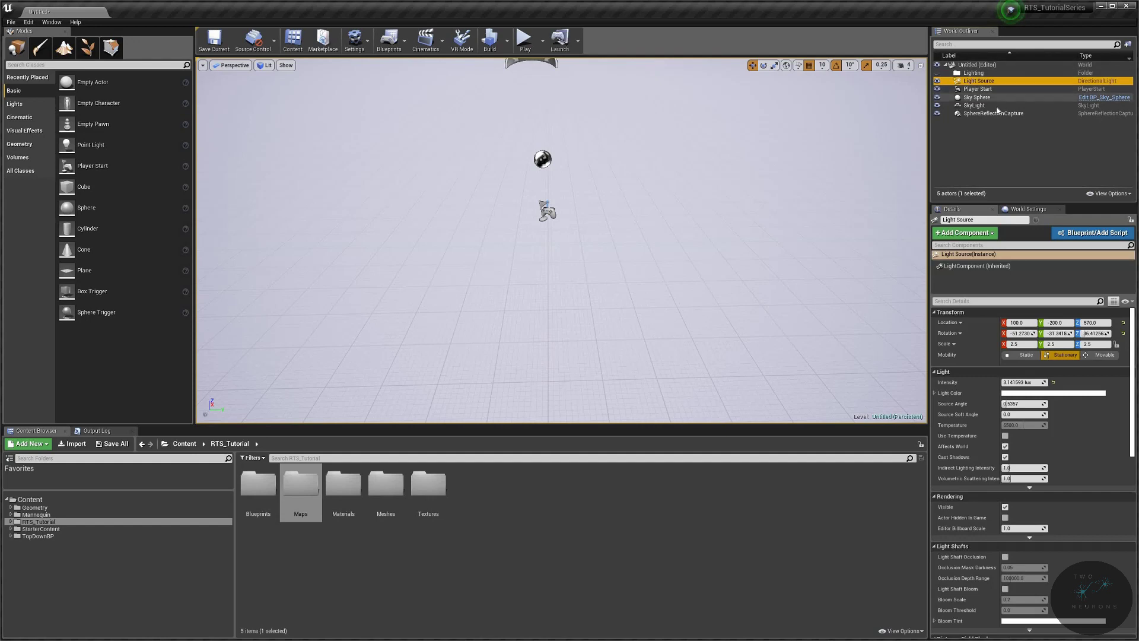
{"action": "left_click", "coordinate": [996, 105]}
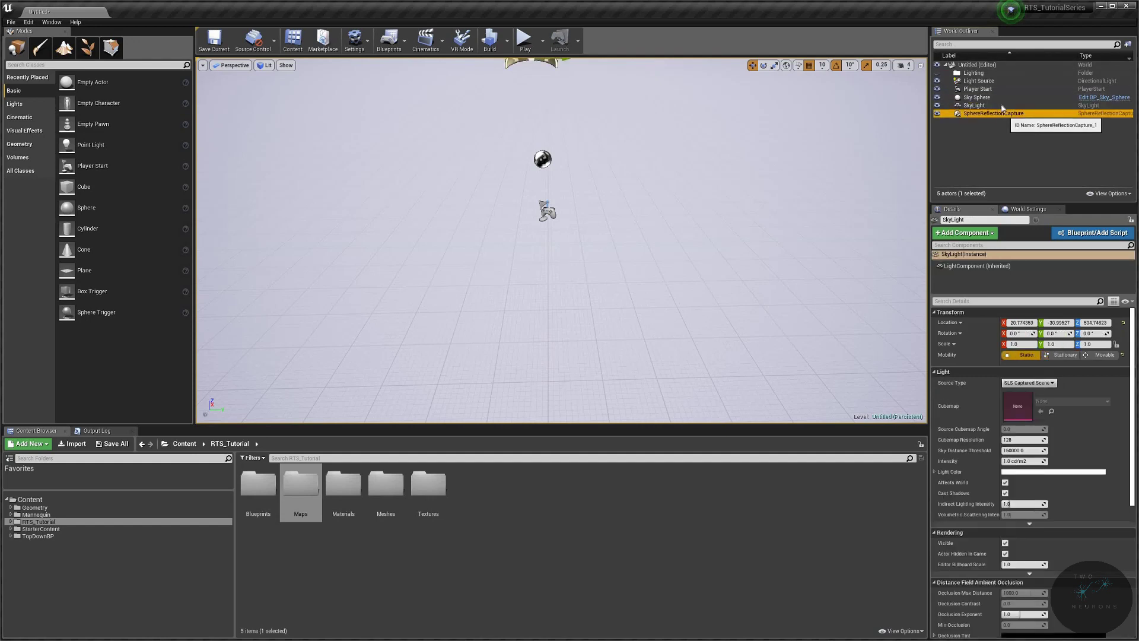
{"action": "left_click", "coordinate": [988, 113]}
{"action": "left_click", "coordinate": [979, 98]}
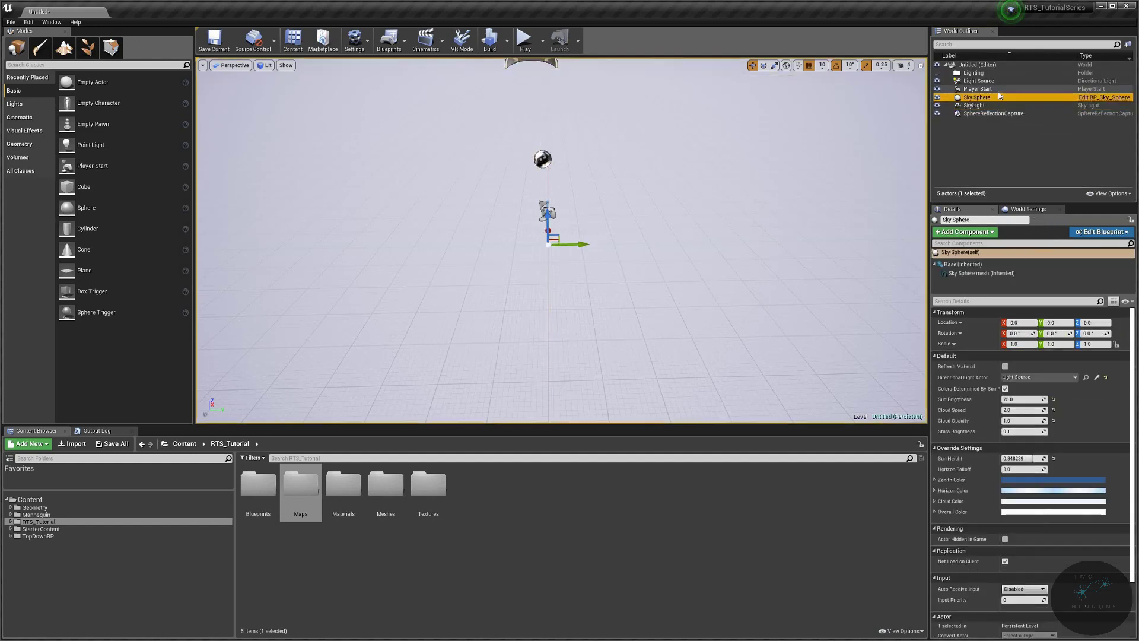
{"action": "left_click", "coordinate": [994, 81]}
{"action": "left_click", "coordinate": [979, 98], "text": "ctrl"}
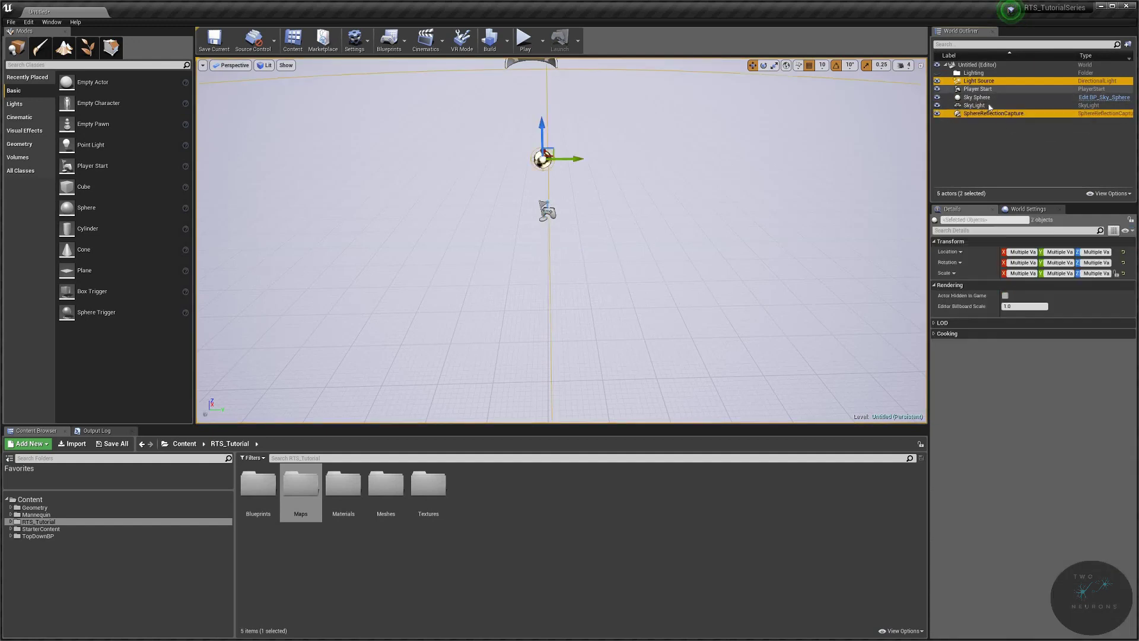
{"action": "left_click", "coordinate": [979, 105], "text": "ctrl"}
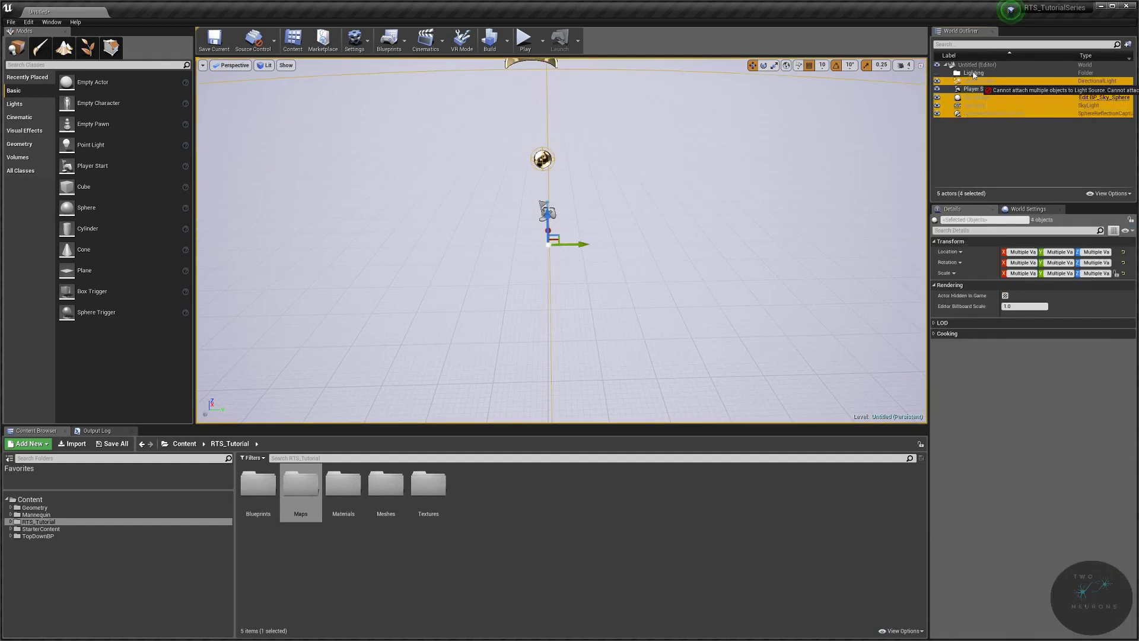
{"action": "left_click_drag", "start_coordinate": [979, 89], "coordinate": [975, 73]}
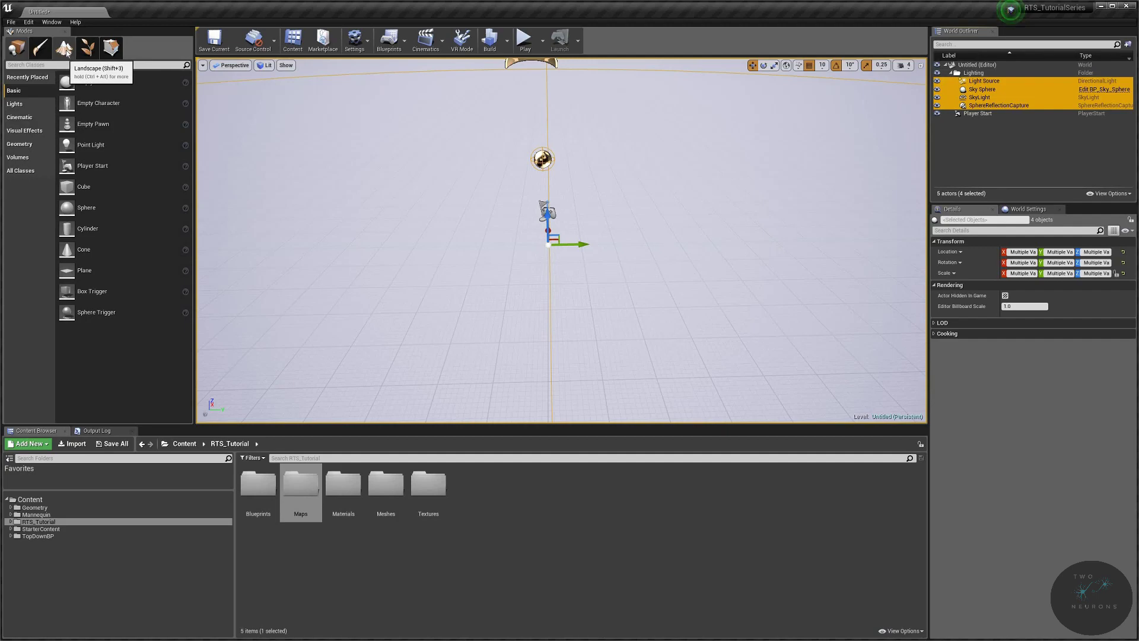
Step: In Landscape mode, create a new landscape with M_Ground_Grass as its material
{"action": "key", "text": "shift+3"}
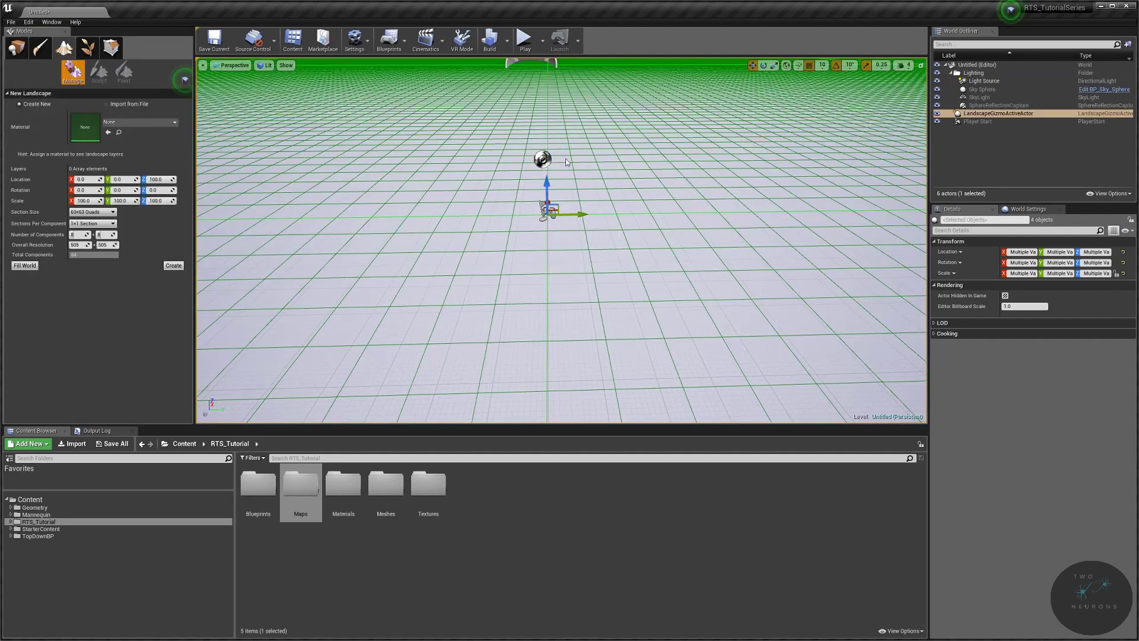
{"action": "right_click", "coordinate": [564, 156]}
{"action": "key", "text": "Escape"}
{"action": "right_click_drag", "start_coordinate": [560, 267], "coordinate": [561, 133]}
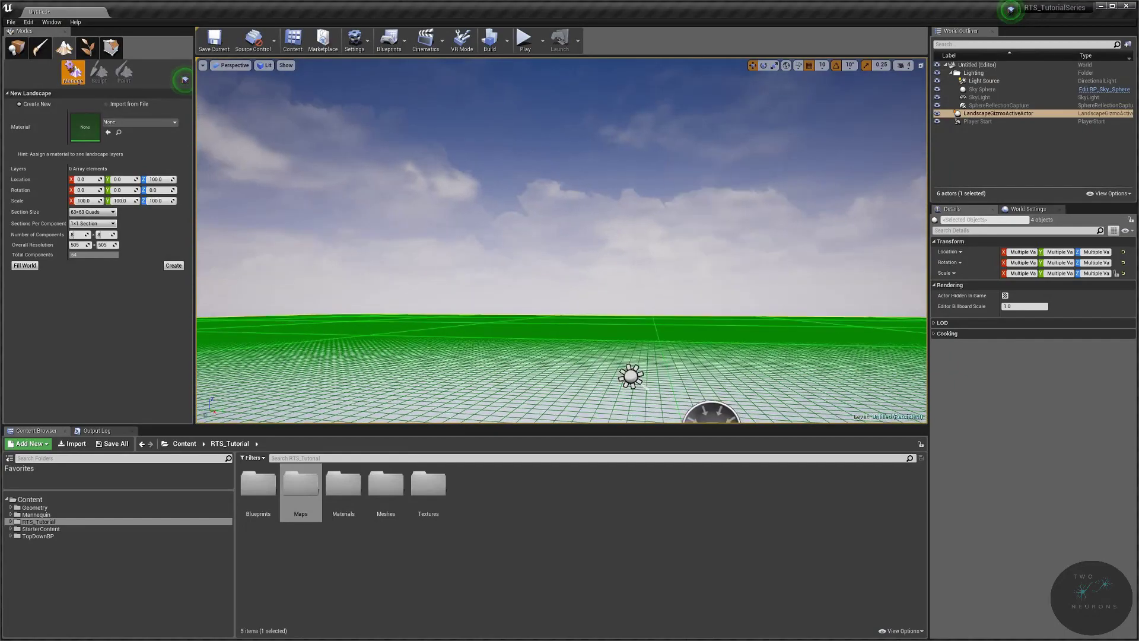
{"action": "right_click_drag", "start_coordinate": [560, 178], "coordinate": [561, 339]}
{"action": "mouse_move", "coordinate": [561, 267]}
{"action": "right_mouse_down"}
{"action": "mouse_move", "coordinate": [588, 289]}
{"action": "mouse_move", "coordinate": [544, 249]}
{"action": "right_mouse_up"}
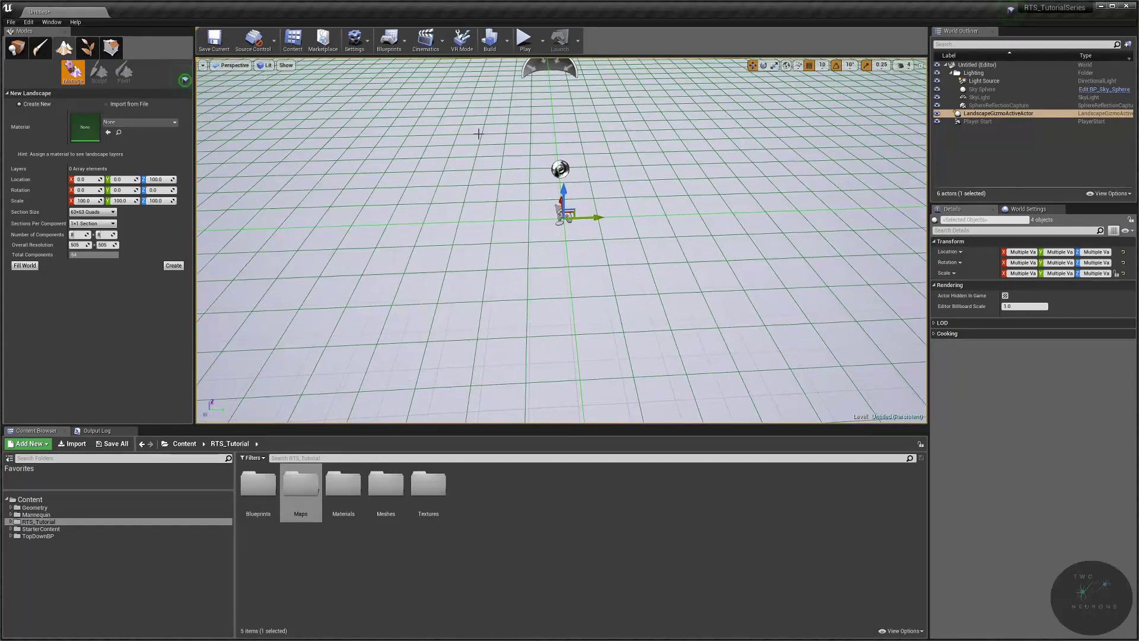
{"action": "left_click", "coordinate": [138, 122]}
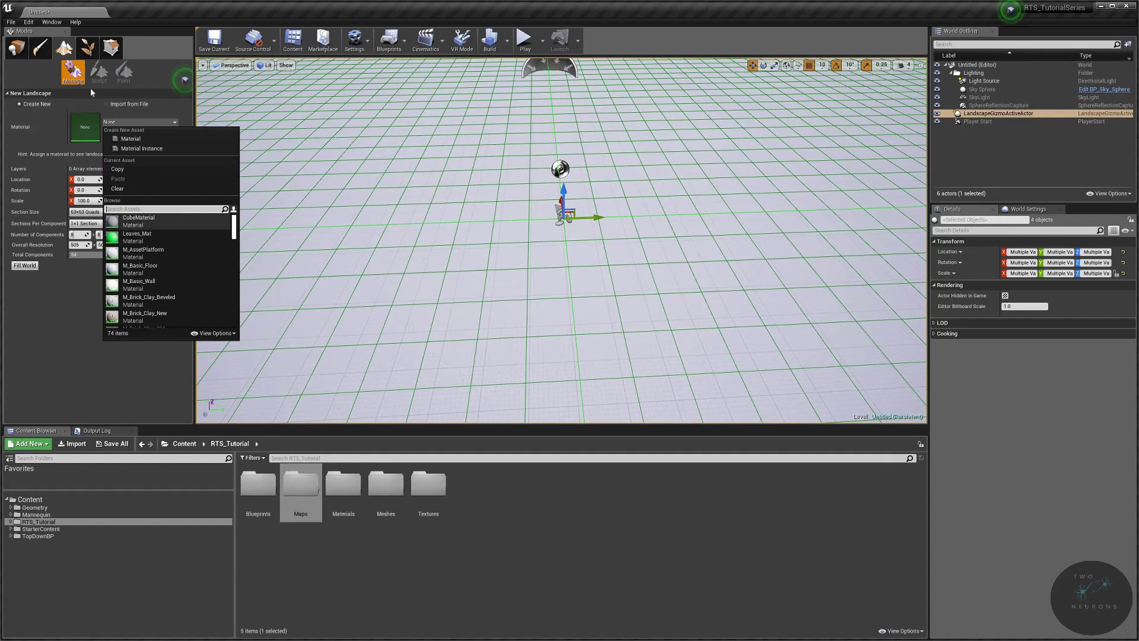
{"action": "type", "text": "m"}
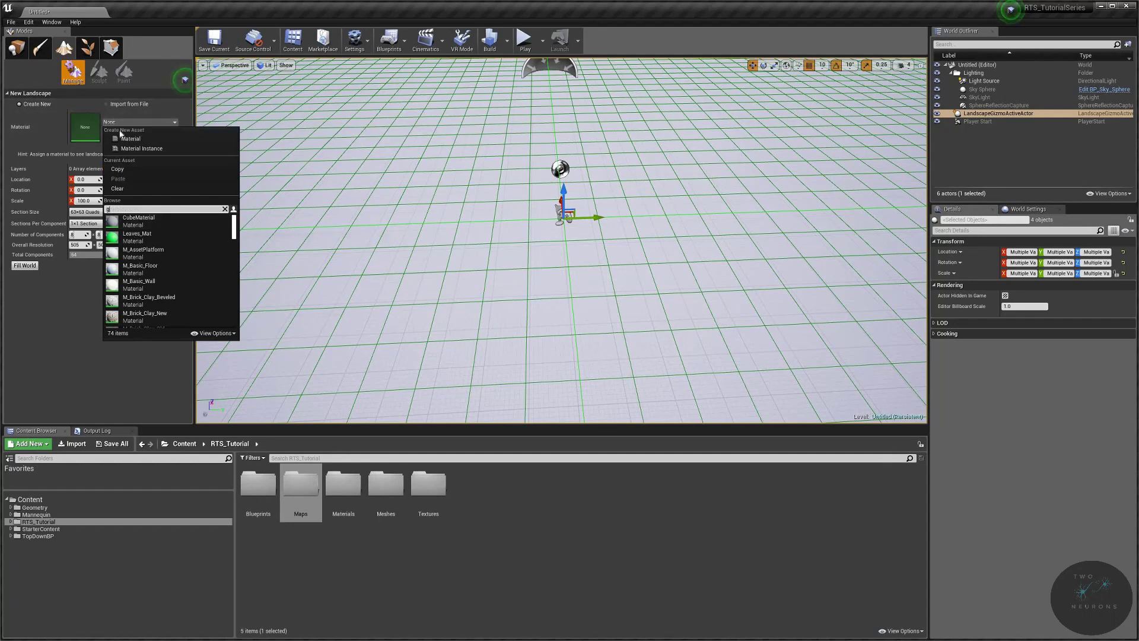
{"action": "type", "text": "grass"}
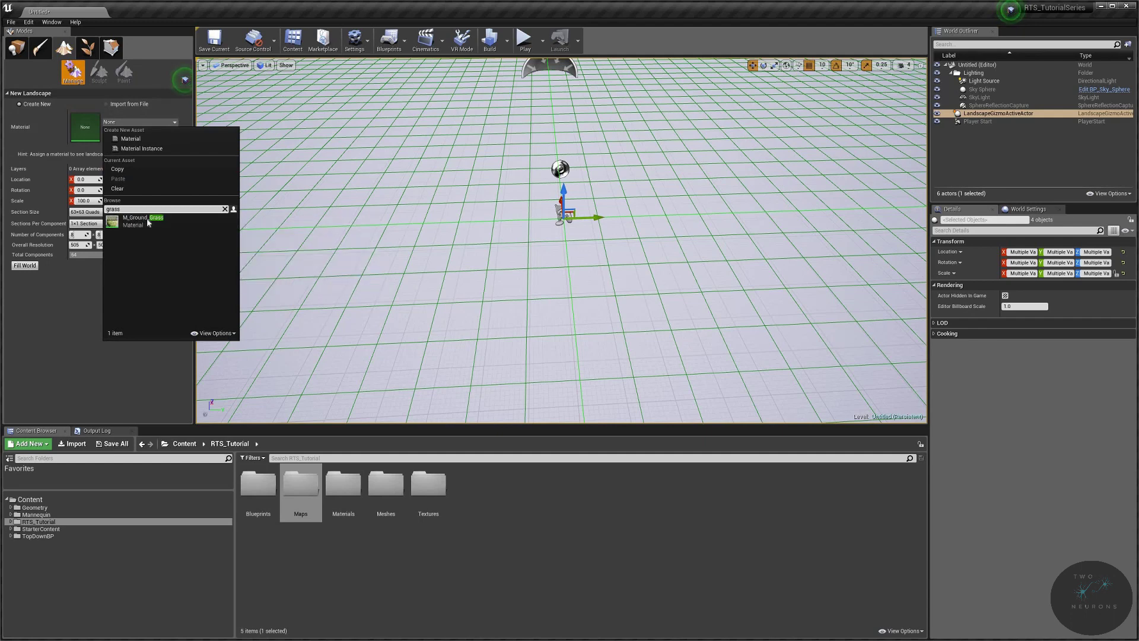
{"action": "left_click", "coordinate": [142, 219]}
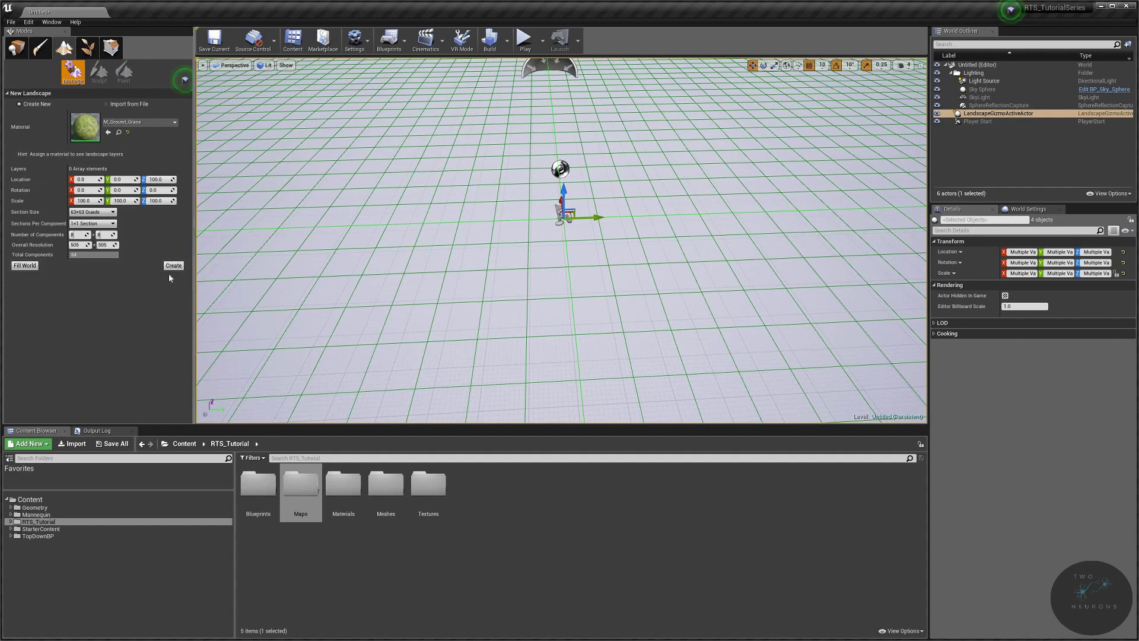
{"action": "left_click", "coordinate": [174, 265]}
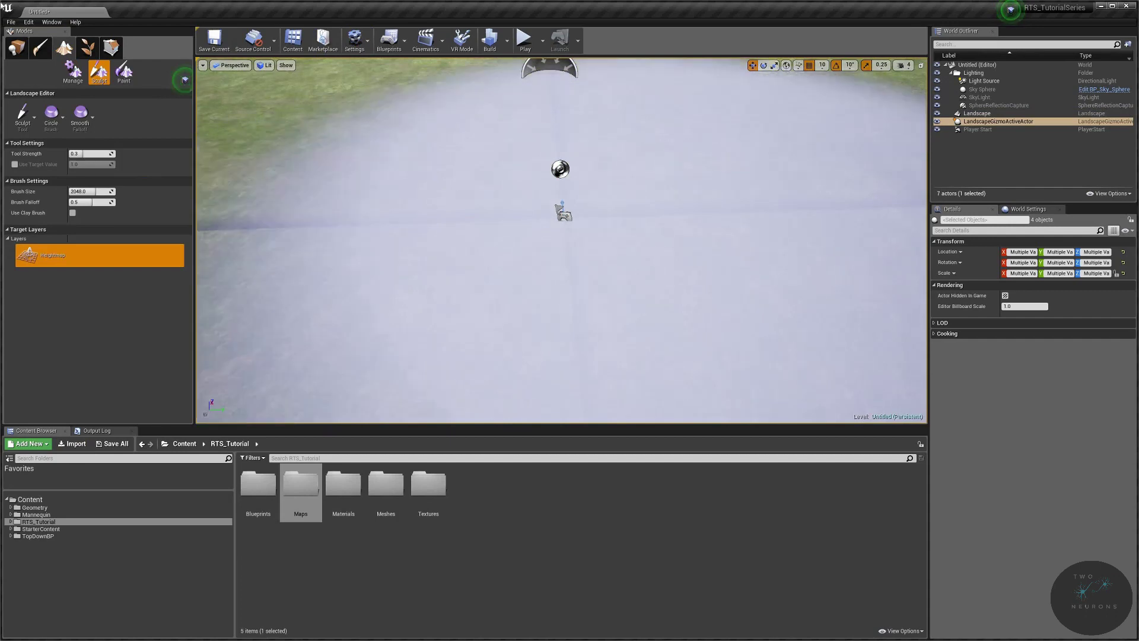
Step: Return to Place mode and look down at the lighting and player start actors
{"action": "left_click", "coordinate": [18, 48]}
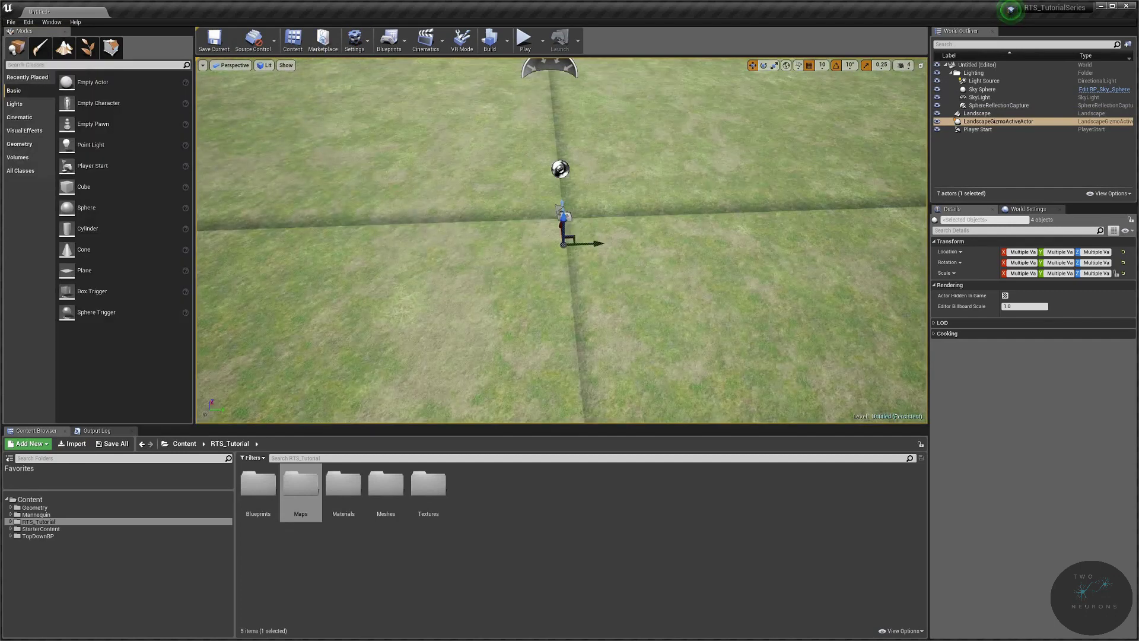
{"action": "left_click", "coordinate": [560, 41]}
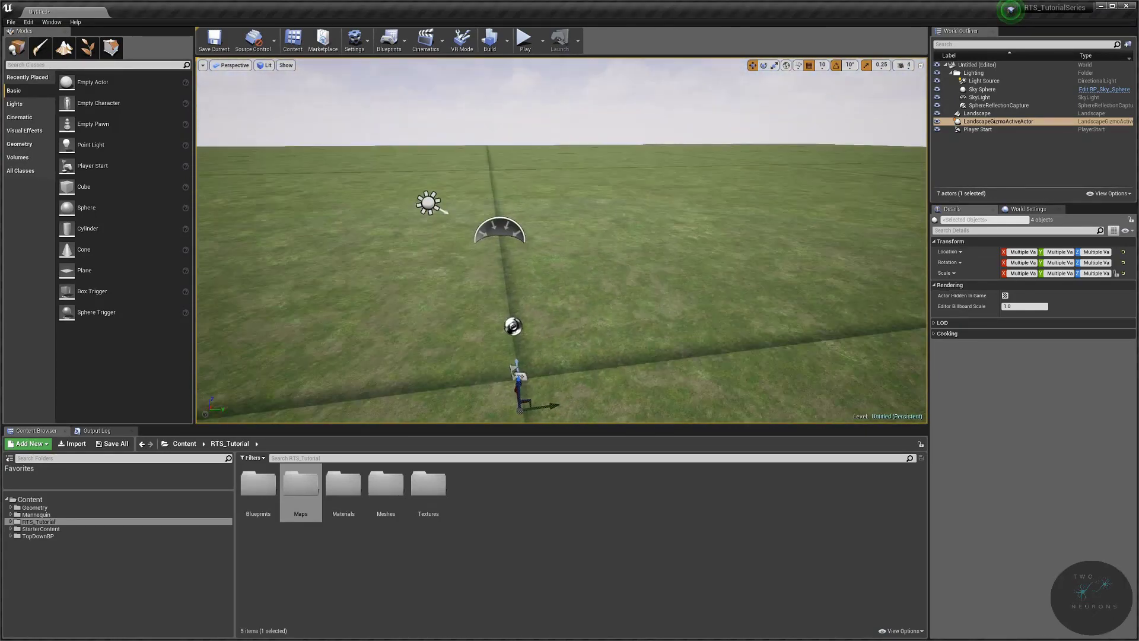
{"action": "right_click_drag", "start_coordinate": [560, 240], "coordinate": [683, 224]}
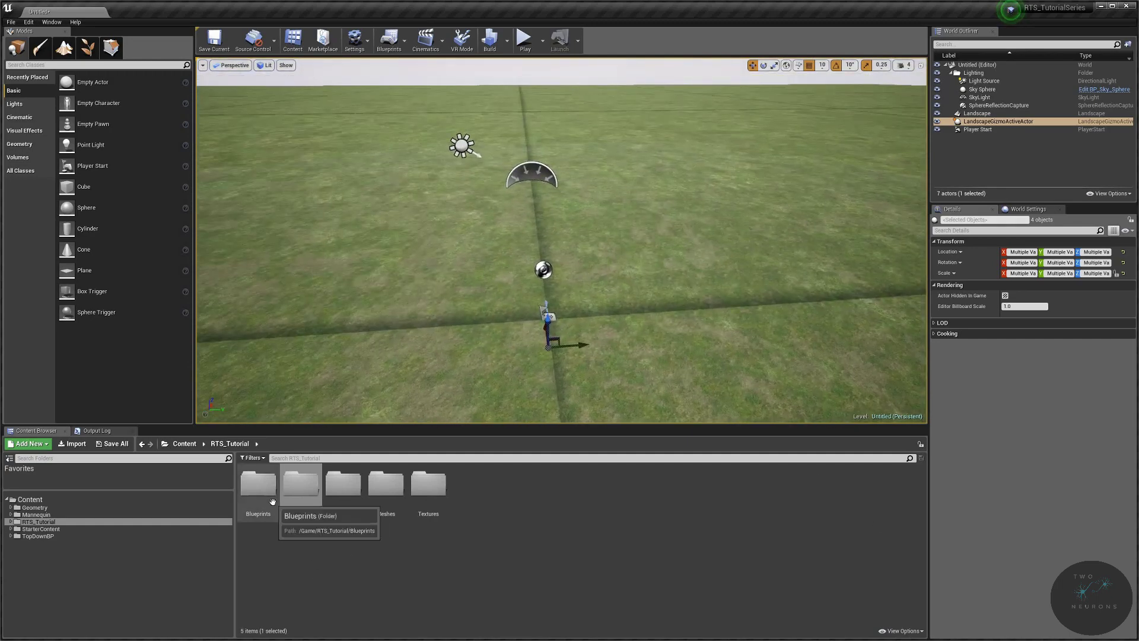
Step: Drag SunRotation_BP from Blueprints > Lighting into the level near the player start
{"action": "double_click", "coordinate": [301, 484]}
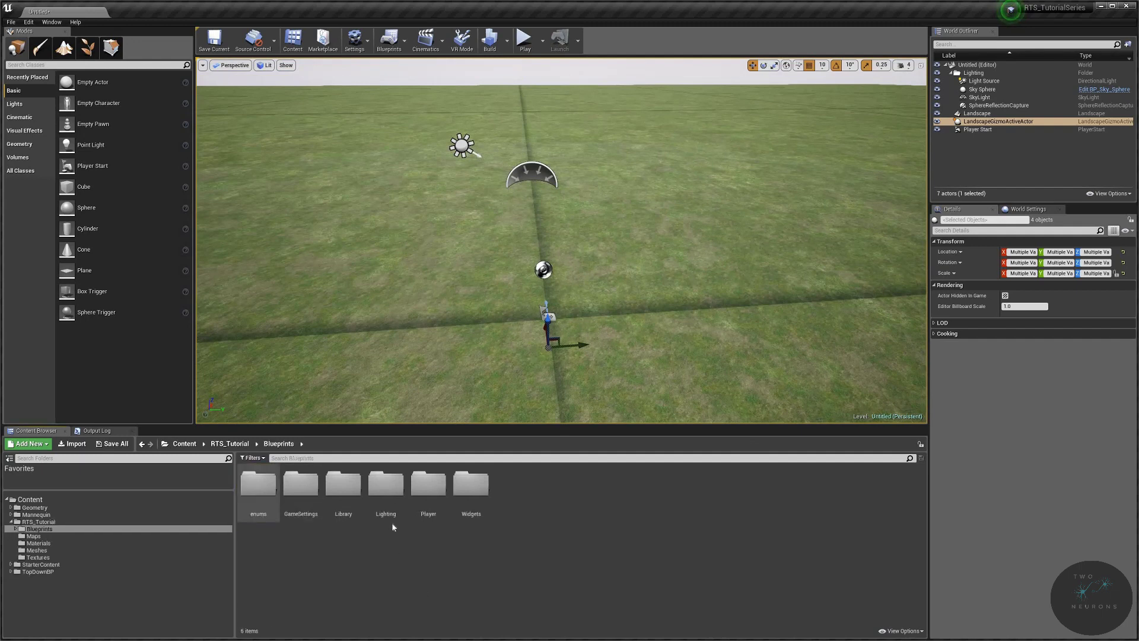
{"action": "left_click", "coordinate": [392, 484]}
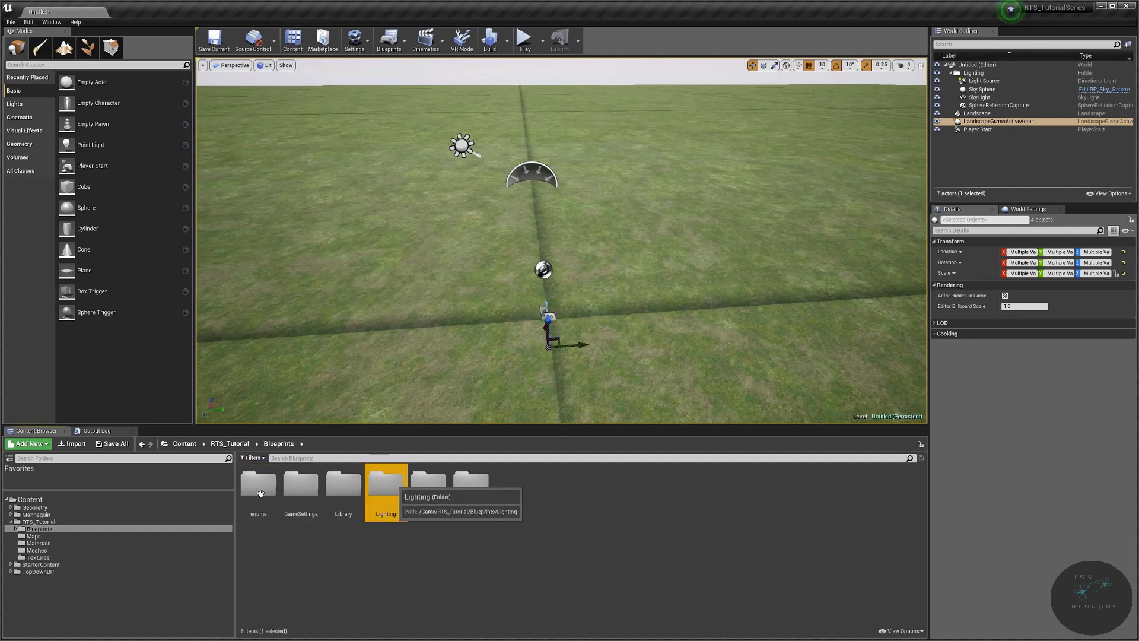
{"action": "double_click", "coordinate": [392, 483]}
{"action": "left_click", "coordinate": [259, 487]}
{"action": "left_click_drag", "start_coordinate": [259, 488], "coordinate": [548, 294]}
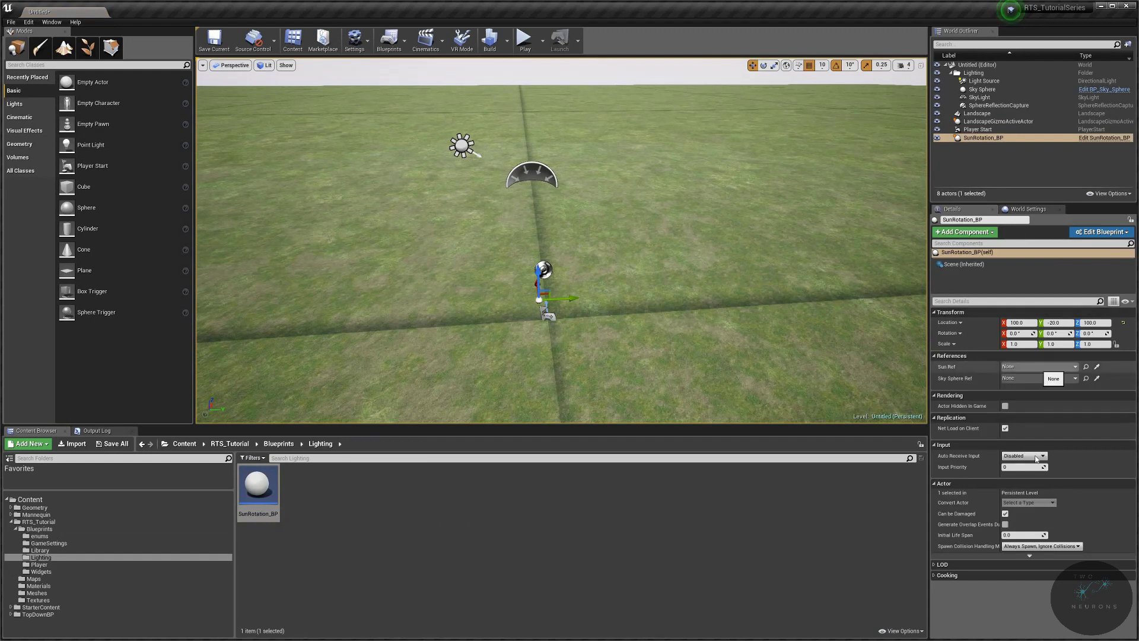
Step: Set SunRotation_BP's Sun Ref to Light Source and Sky Sphere Ref to Sky Sphere
{"action": "left_click", "coordinate": [1039, 368]}
{"action": "left_click", "coordinate": [1035, 381]}
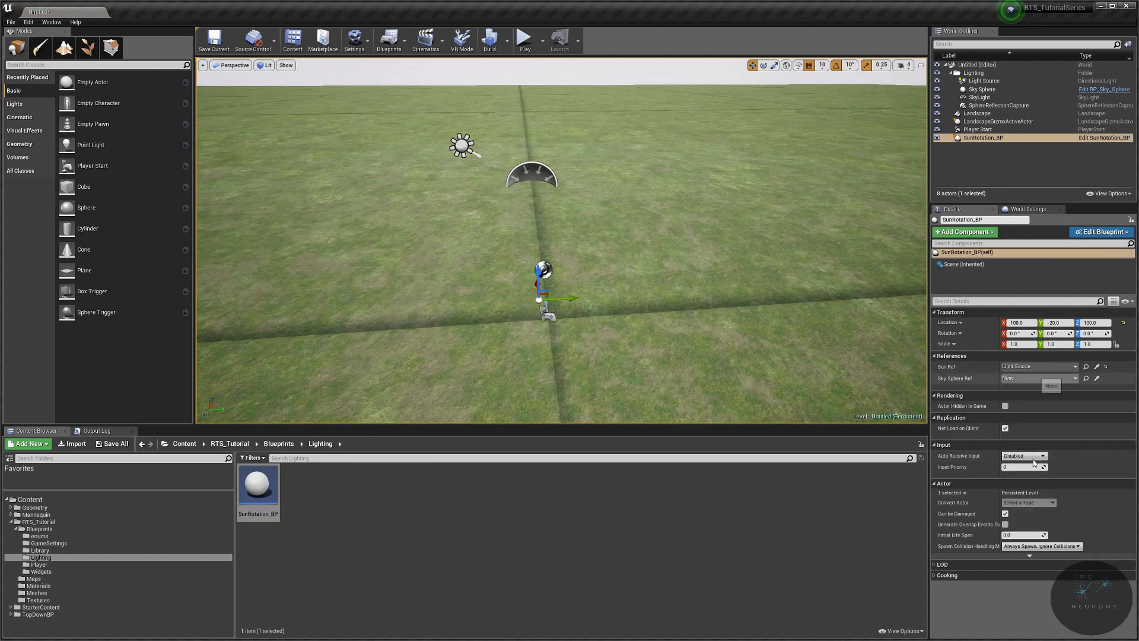
{"action": "left_click", "coordinate": [1034, 378]}
{"action": "left_click", "coordinate": [1032, 475]}
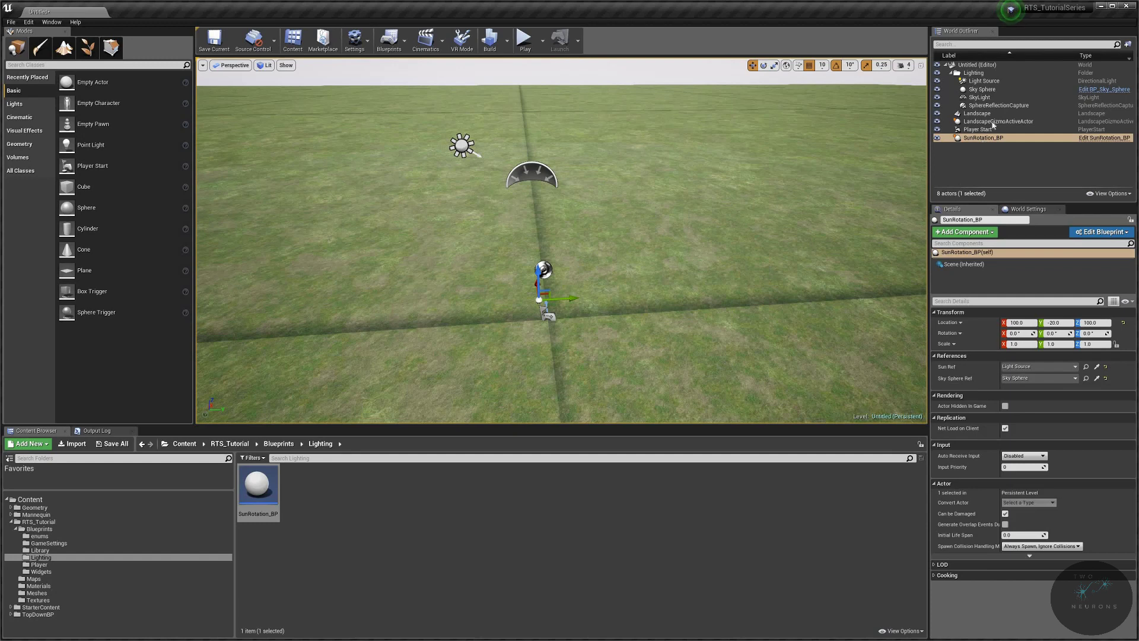
Step: Move SunRotation_BP into the Lighting folder in the World Outliner
{"action": "left_click_drag", "start_coordinate": [985, 138], "coordinate": [973, 78]}
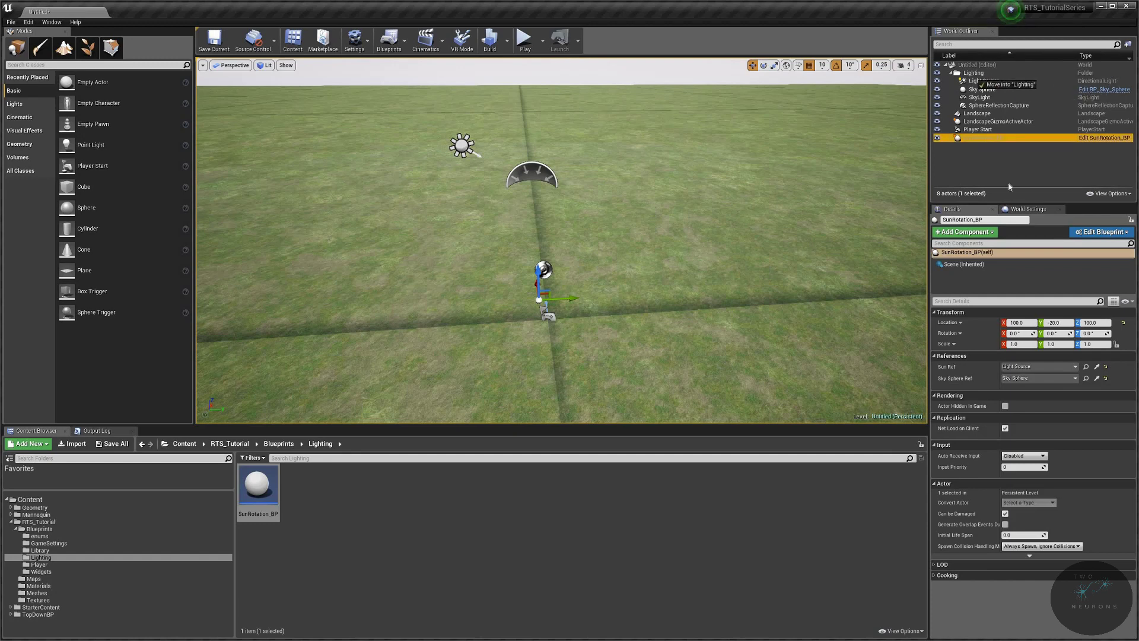
{"action": "left_click_drag", "start_coordinate": [982, 84], "coordinate": [982, 84]}
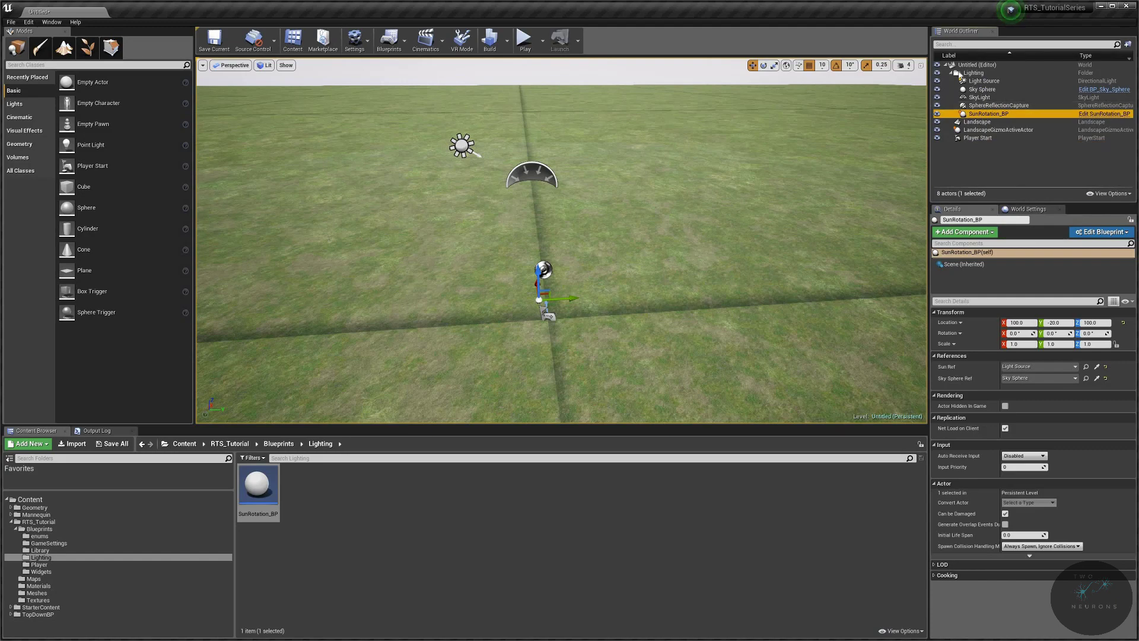
{"action": "left_click", "coordinate": [952, 73]}
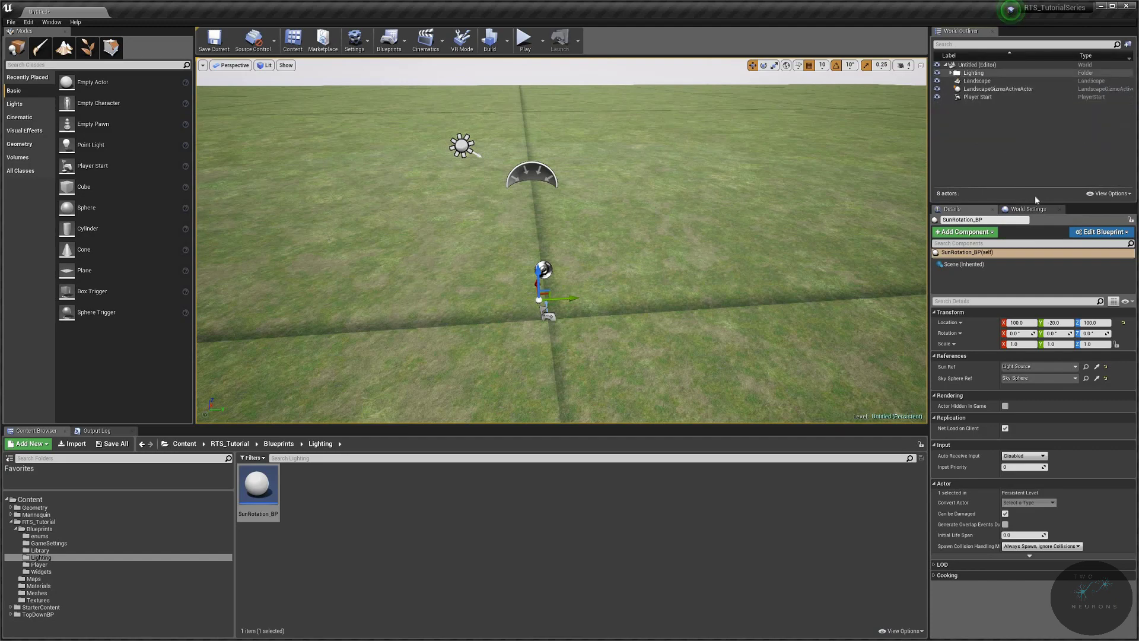
{"action": "left_click", "coordinate": [953, 74]}
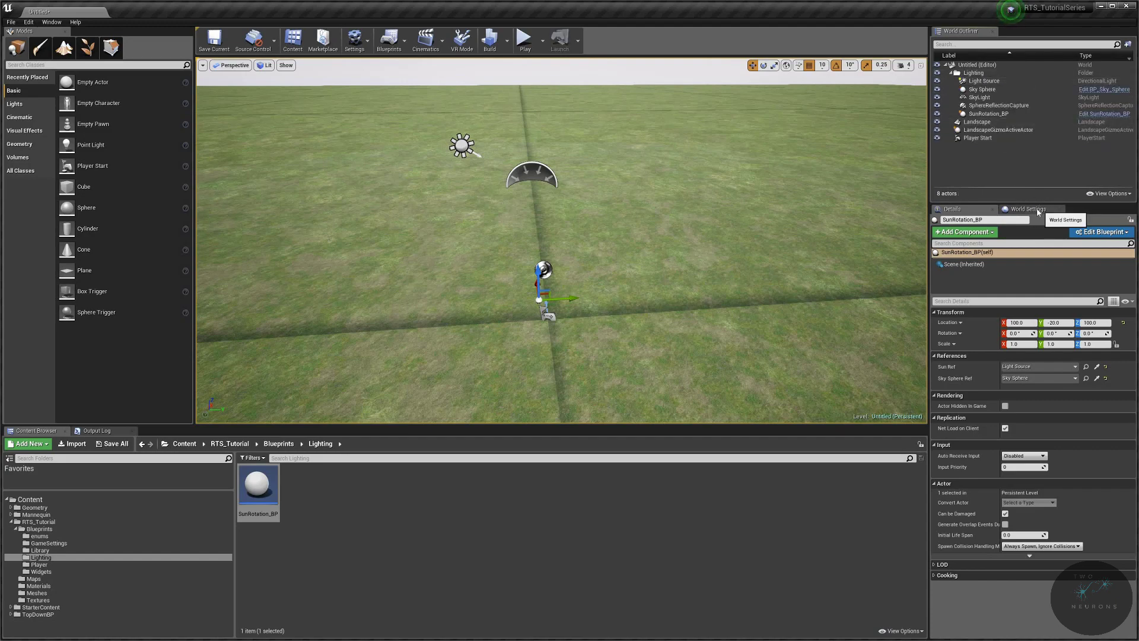
Step: Set the World Settings GameMode Override to RTS_GameModeBase_BP and begin Save Current
{"action": "left_click", "coordinate": [1033, 209]}
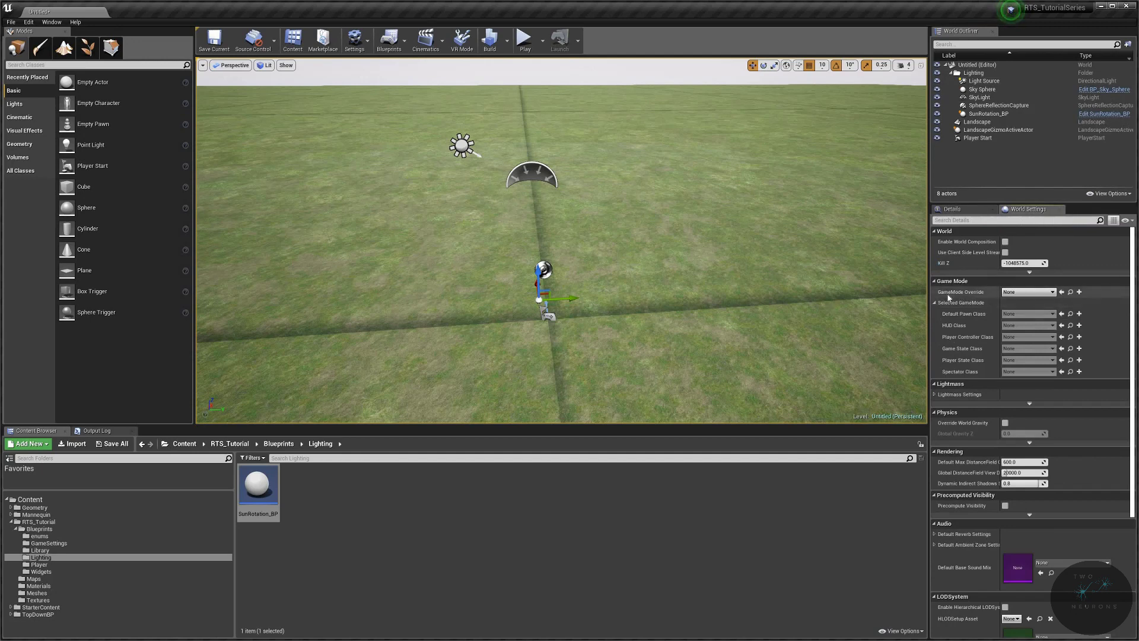
{"action": "left_click", "coordinate": [1028, 292]}
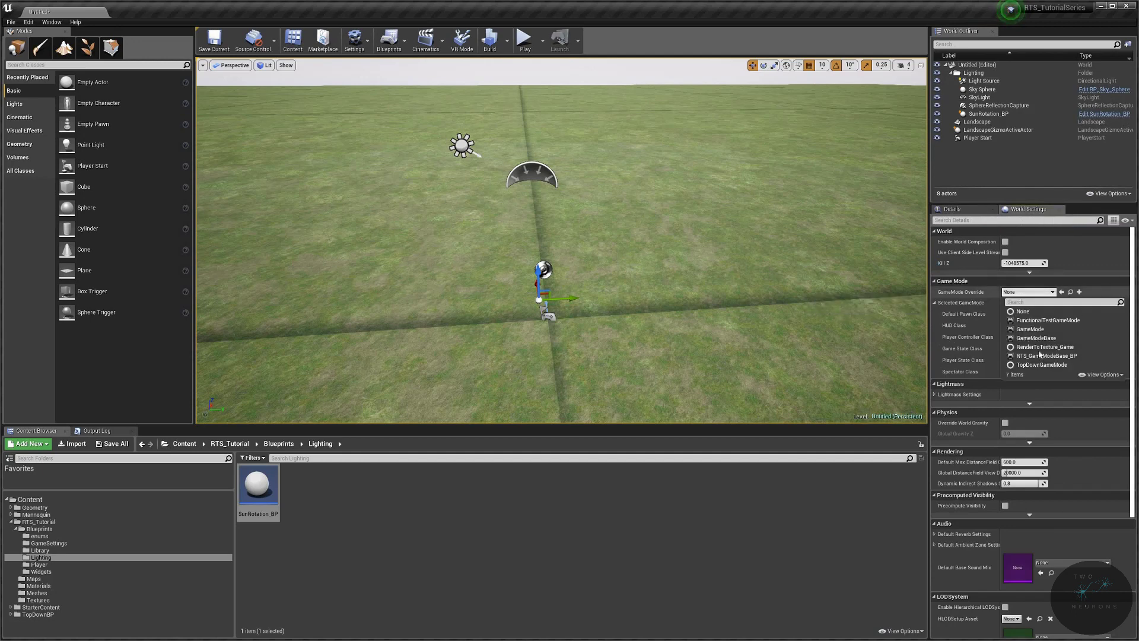
{"action": "left_click", "coordinate": [1042, 355]}
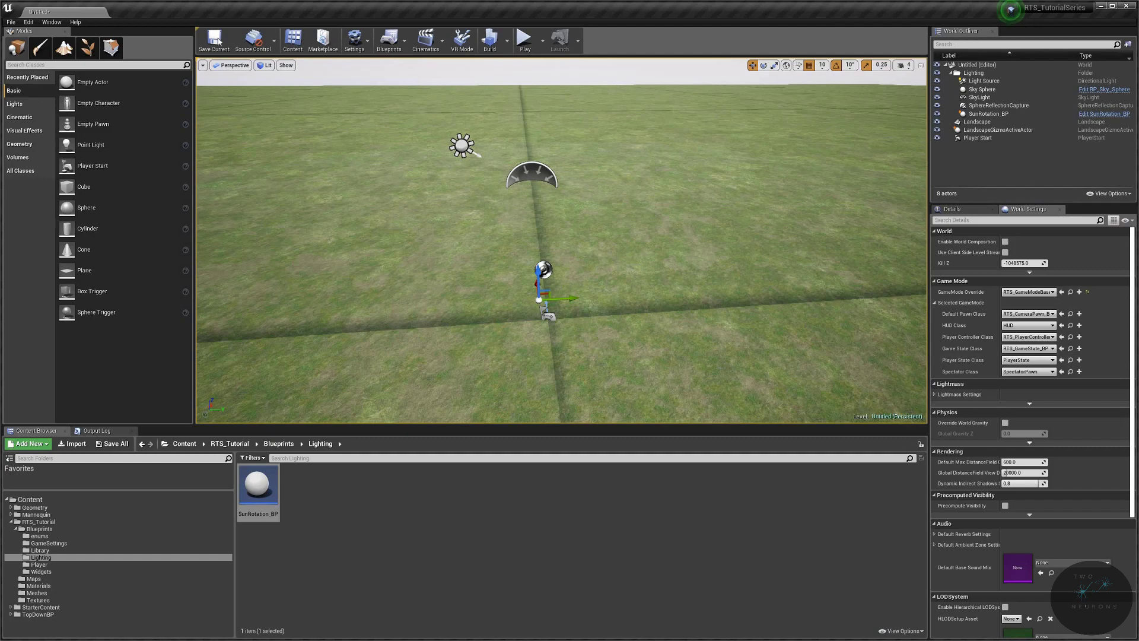
{"action": "left_click", "coordinate": [215, 39]}
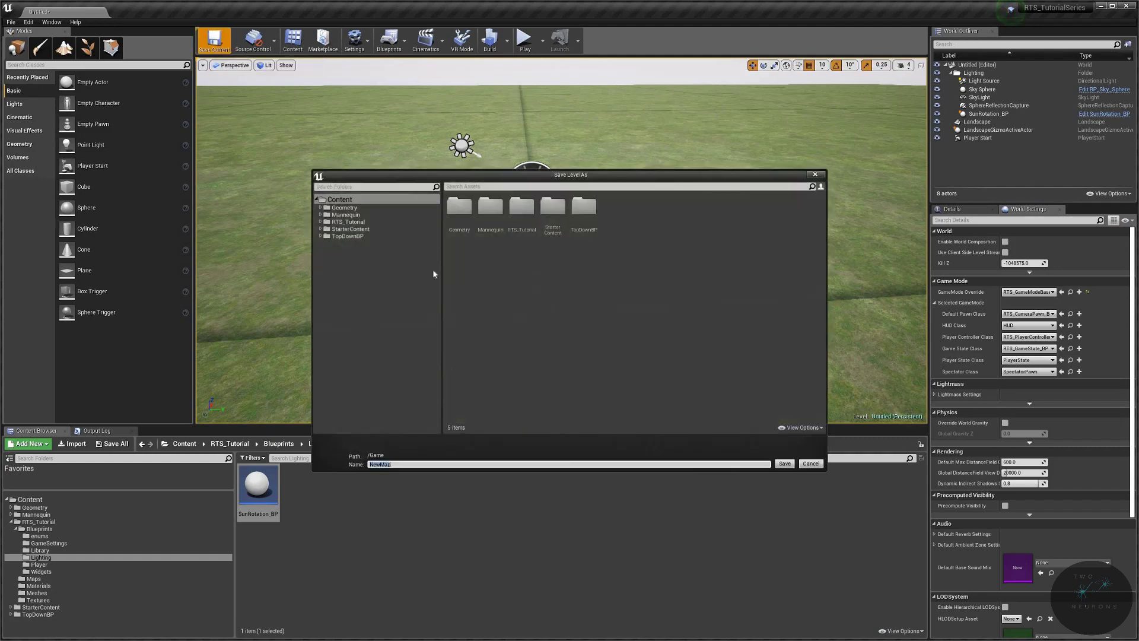
Step: Save the level as RTS_Test in the RTS_Tutorial Maps folder
{"action": "double_click", "coordinate": [522, 211]}
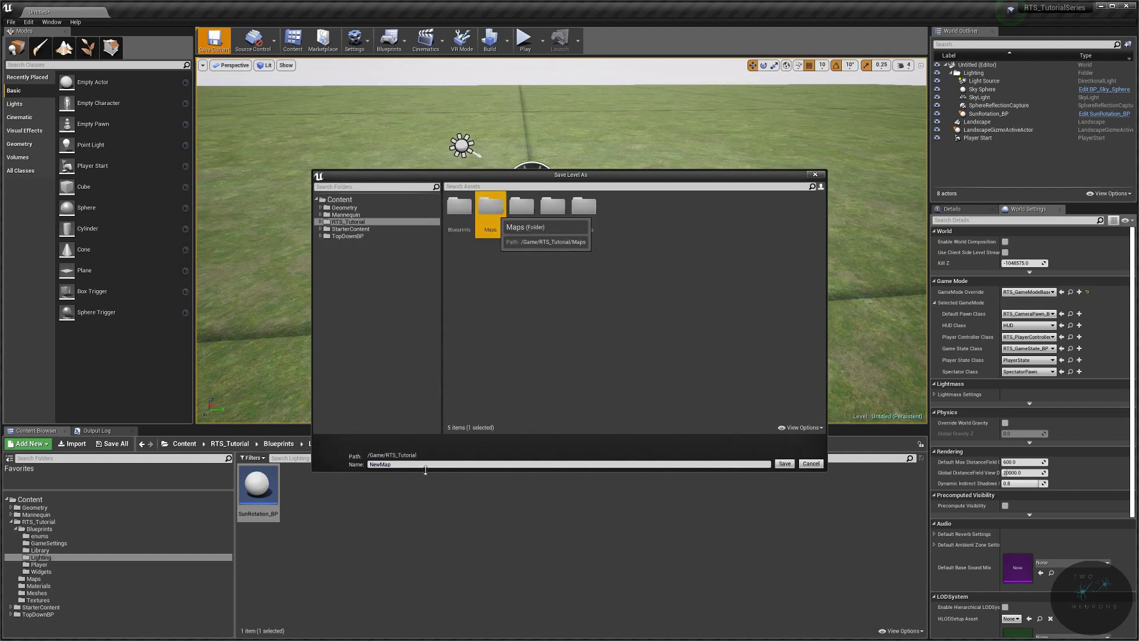
{"action": "double_click", "coordinate": [491, 210]}
{"action": "left_click", "coordinate": [429, 464]}
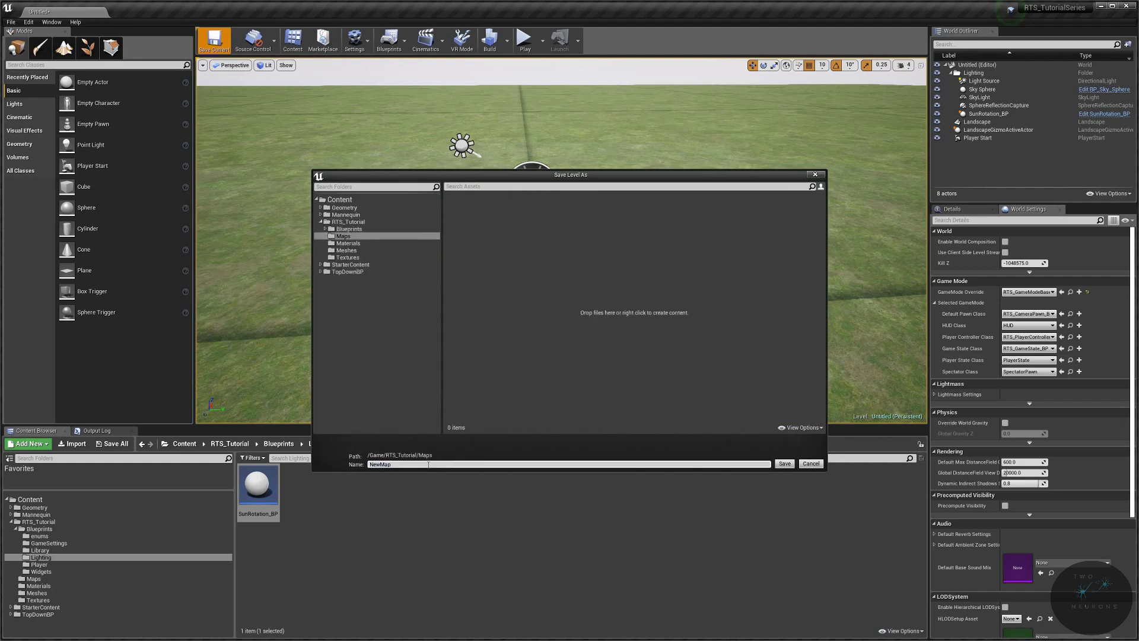
{"action": "type", "text": "RTS_Test"}
{"action": "left_click", "coordinate": [785, 464]}
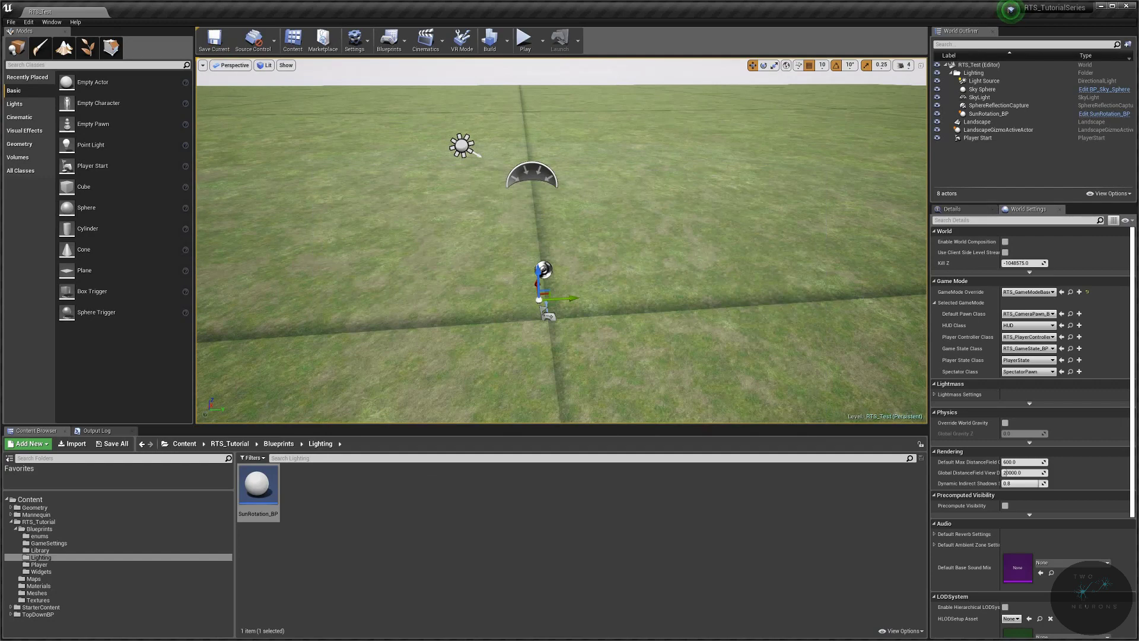
Step: Look around the saved level and select the Light Source actor
{"action": "right_click_drag", "start_coordinate": [561, 250], "coordinate": [569, 267]}
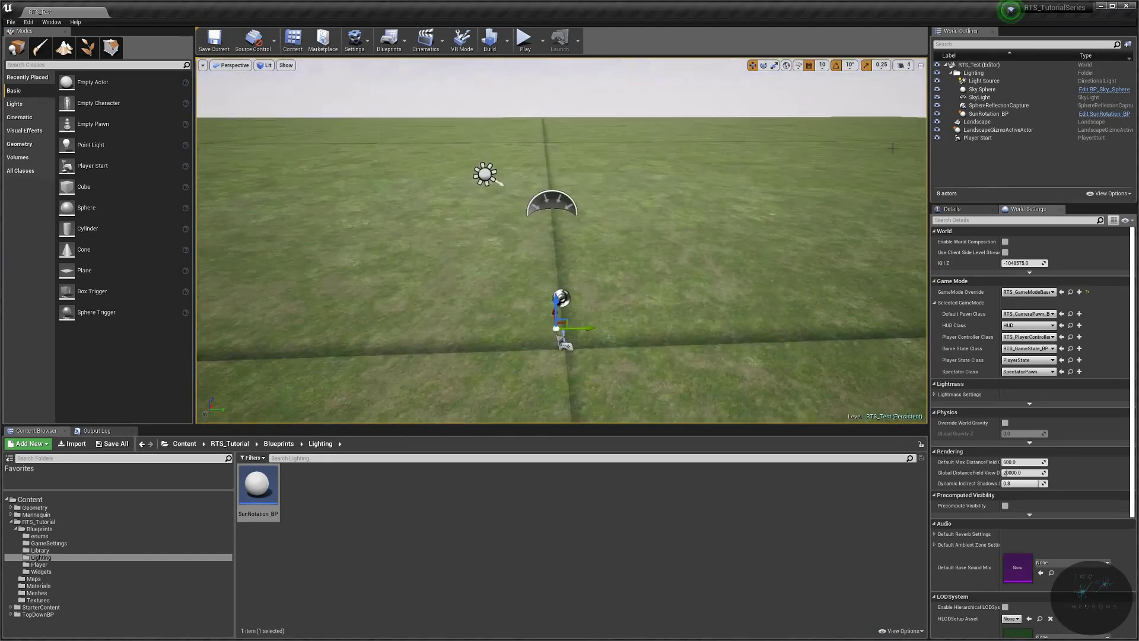
{"action": "right_click_drag", "start_coordinate": [893, 148], "coordinate": [854, 151]}
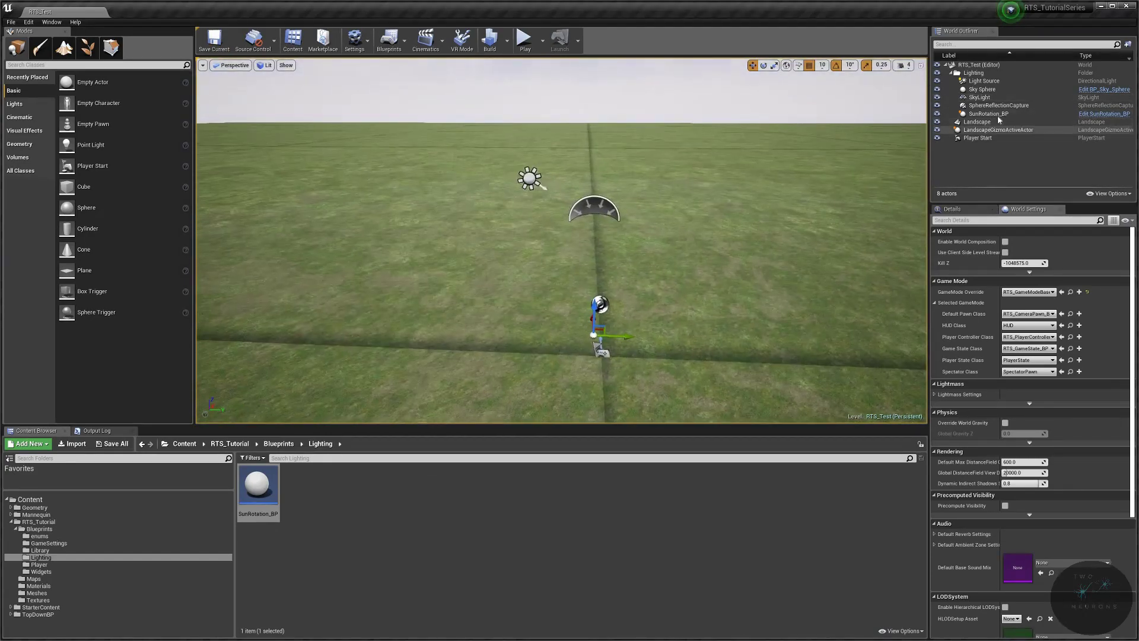
{"action": "right_click_drag", "start_coordinate": [623, 267], "coordinate": [570, 294]}
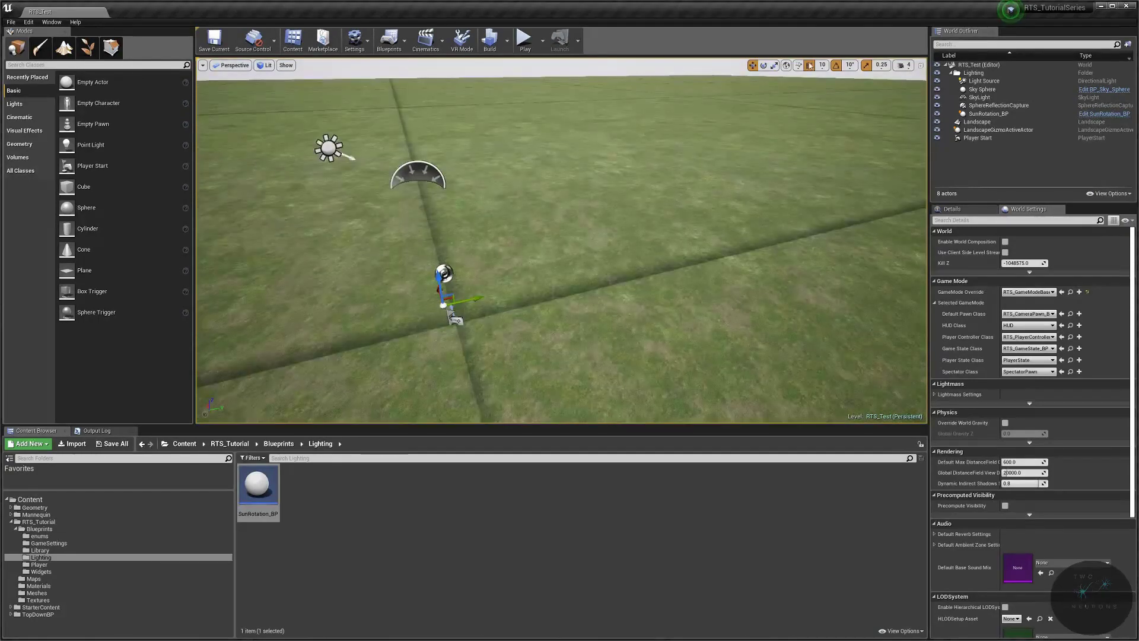
{"action": "left_click", "coordinate": [985, 82]}
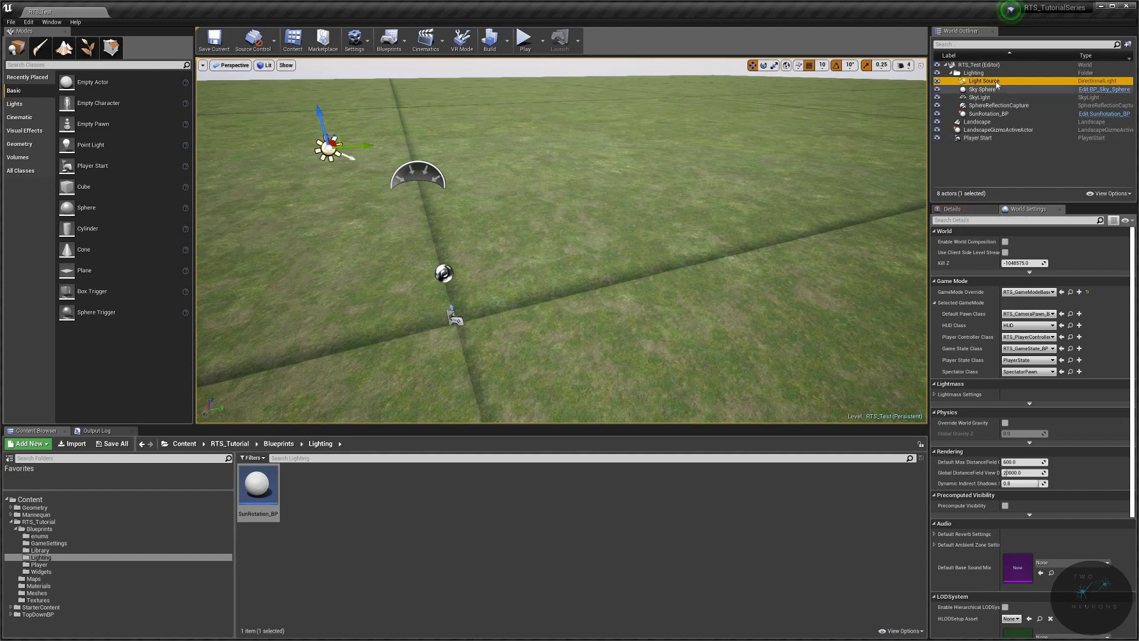
Step: Set Light Source's mobility to Movable and save the map
{"action": "left_click", "coordinate": [953, 209]}
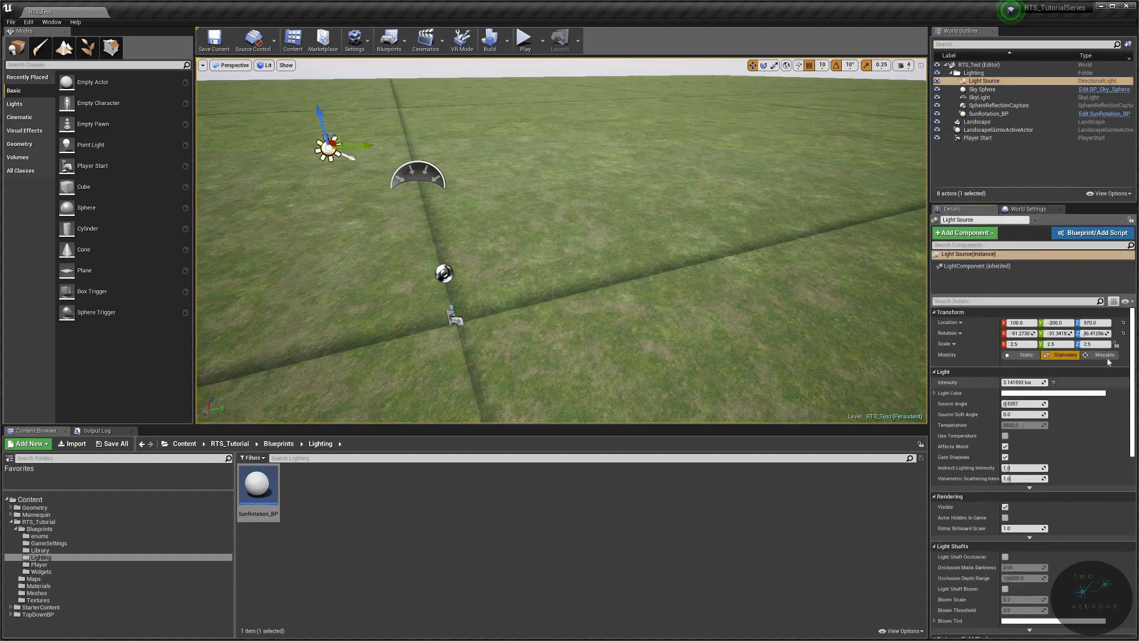
{"action": "left_click", "coordinate": [1105, 355]}
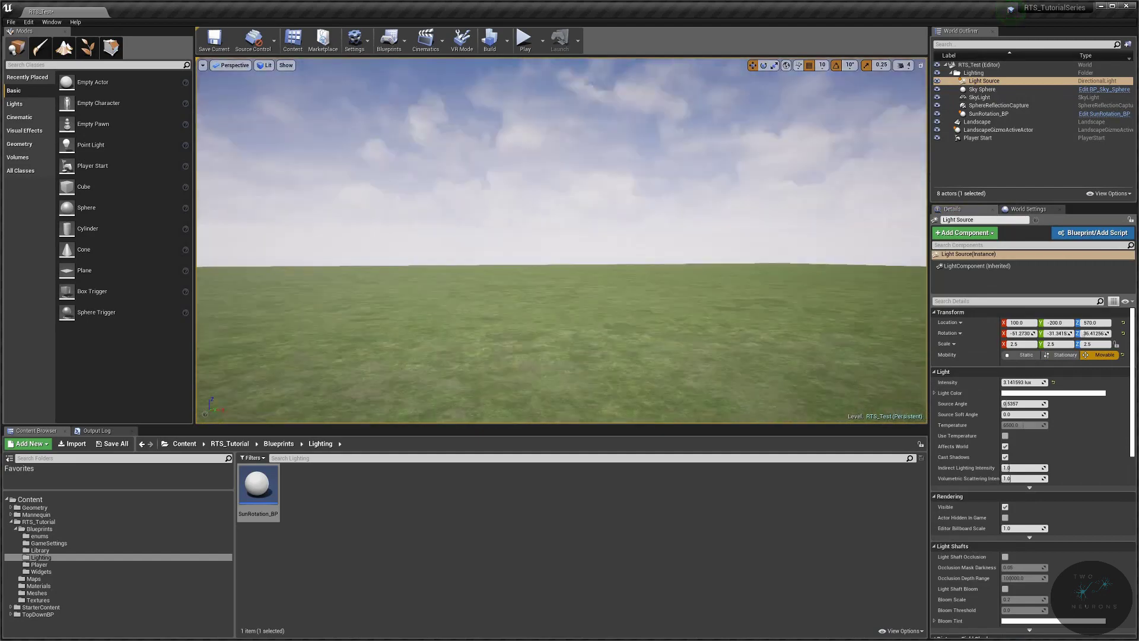
{"action": "right_click_drag", "start_coordinate": [561, 250], "coordinate": [550, 245]}
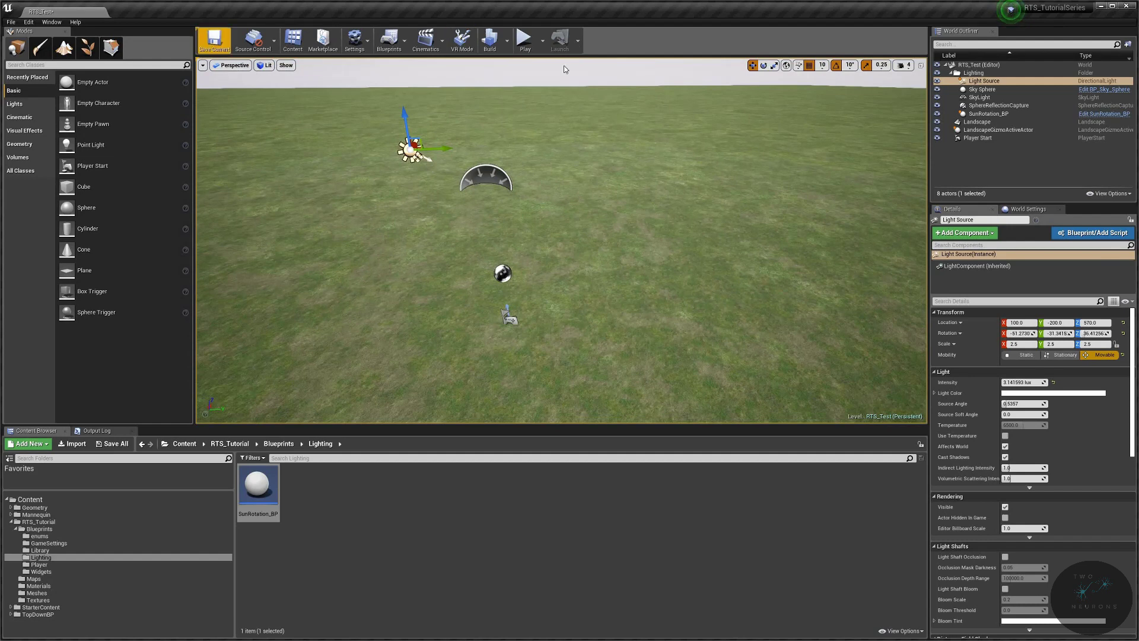
{"action": "left_click", "coordinate": [213, 38]}
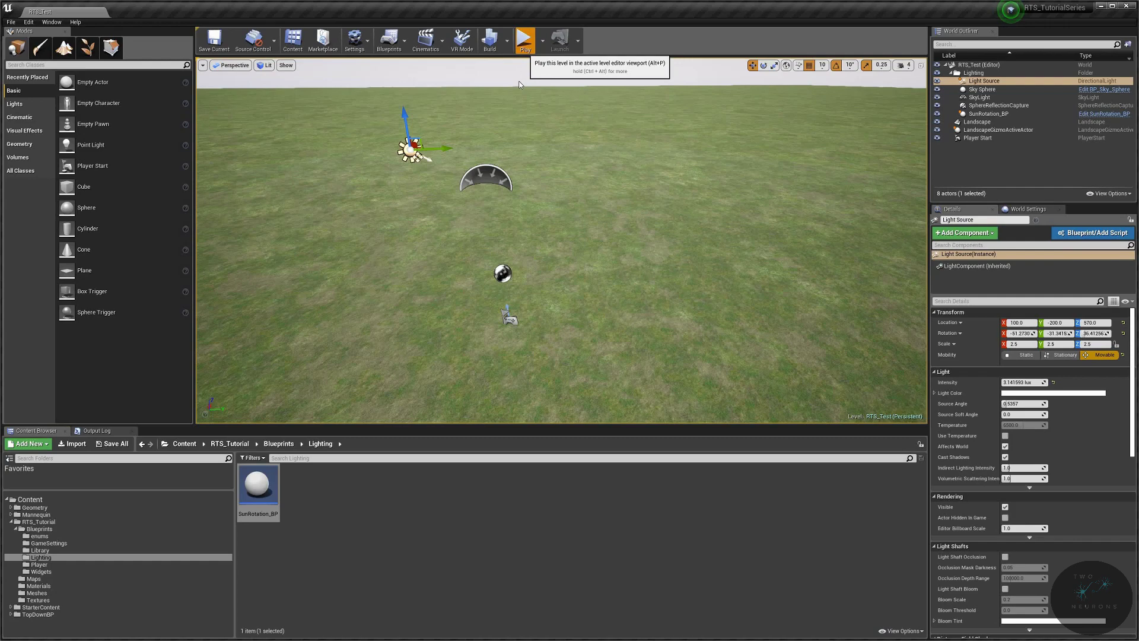
Step: Play the level with Alt+P and tilt the game camera toward the horizon
{"action": "key", "text": "alt+p"}
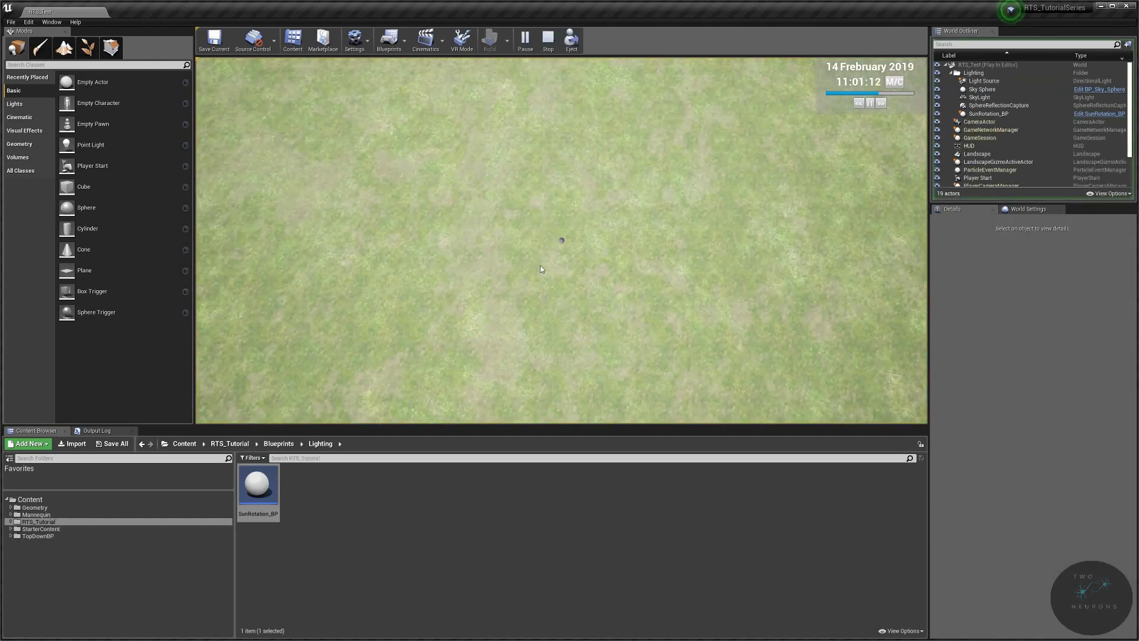
{"action": "middle_click_drag", "start_coordinate": [554, 232], "coordinate": [541, 193]}
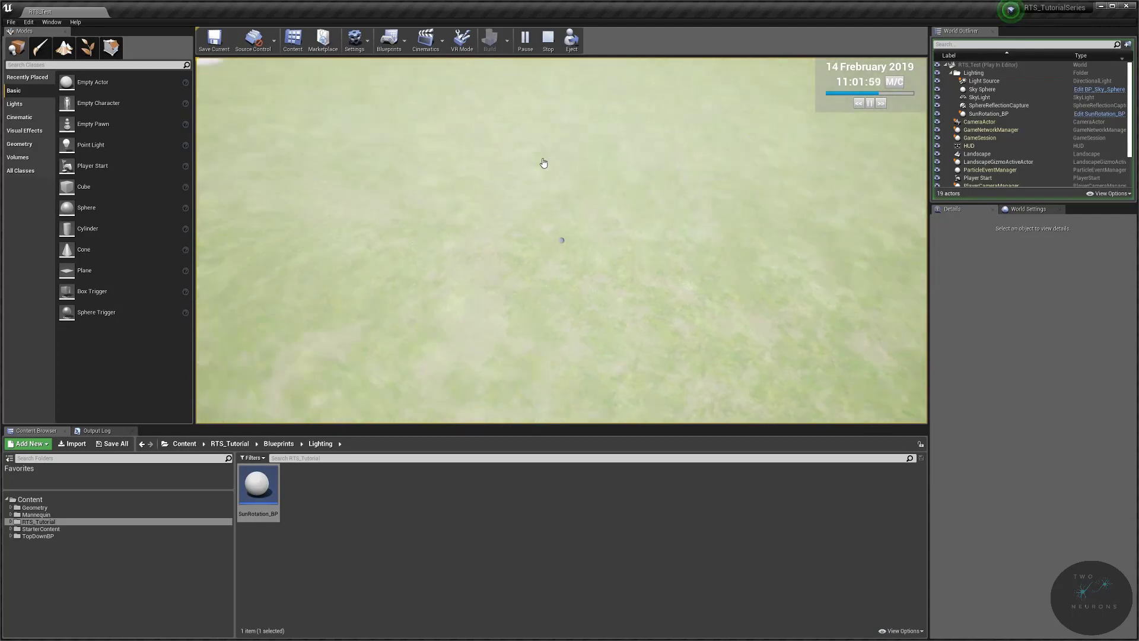
{"action": "scroll", "coordinate": [540, 193], "scroll_direction": "up", "scroll_amount": 3}
{"action": "scroll", "coordinate": [562, 267], "scroll_direction": "down", "scroll_amount": 8}
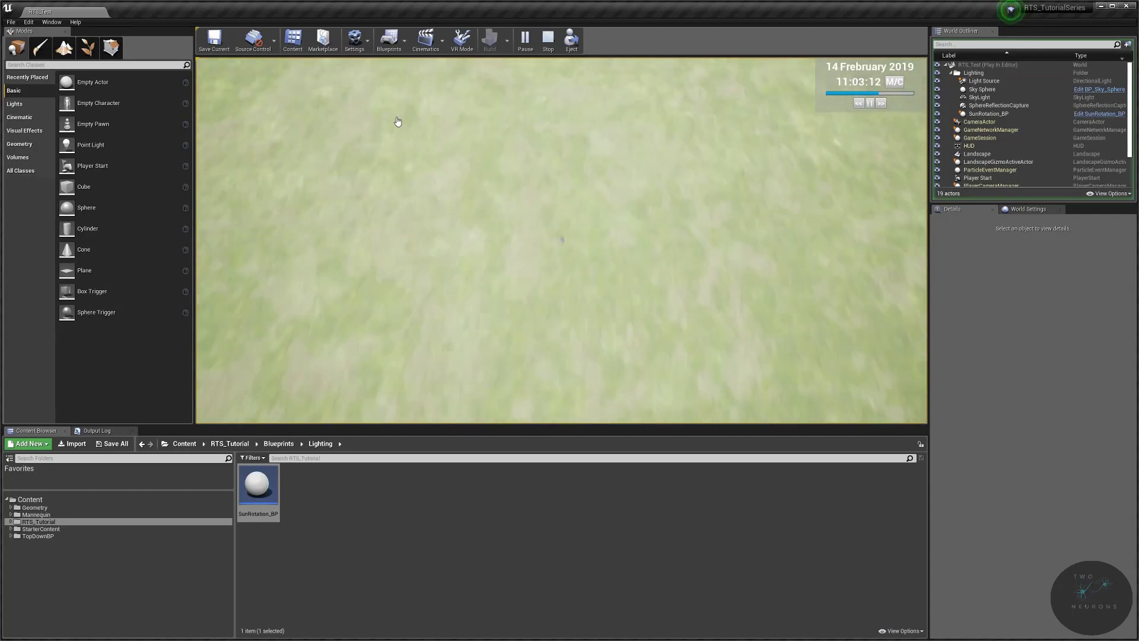
{"action": "middle_click_drag", "start_coordinate": [562, 275], "coordinate": [562, 116]}
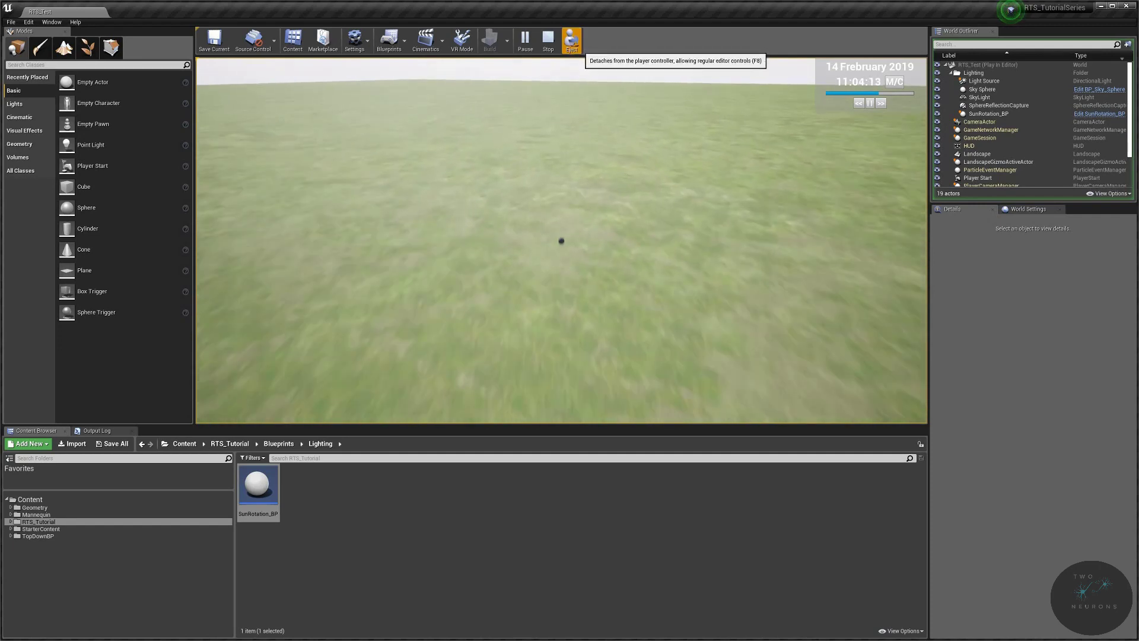
Step: Detach from the game camera, inspect World Settings and Light Source, then stop play
{"action": "key", "text": "Escape"}
{"action": "right_click_drag", "start_coordinate": [561, 311], "coordinate": [562, 134]}
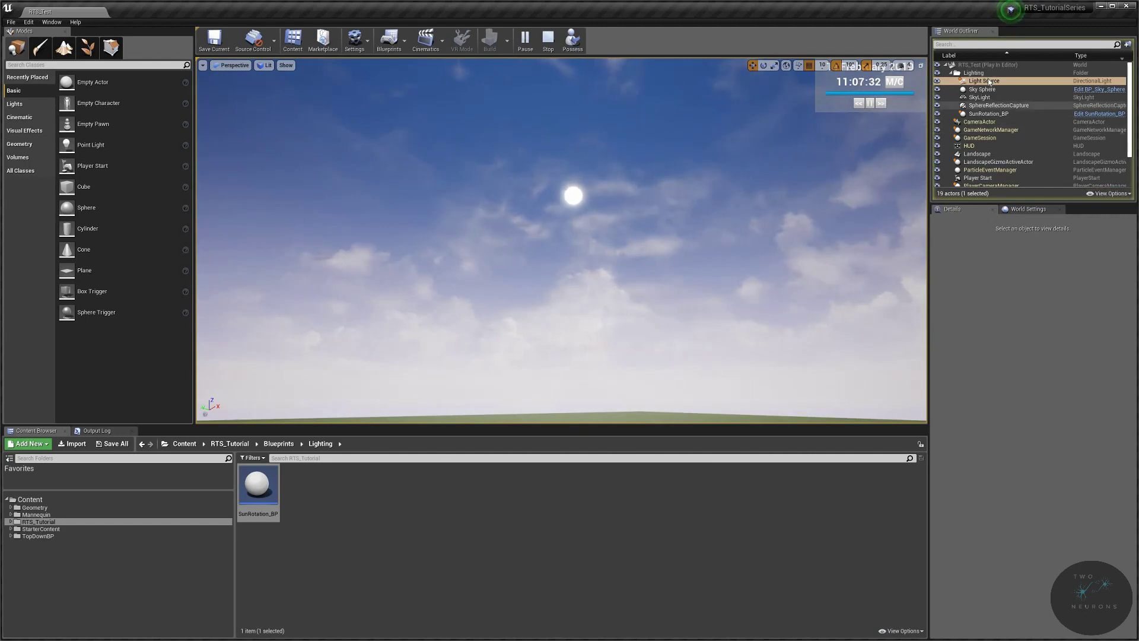
{"action": "left_click", "coordinate": [1028, 213]}
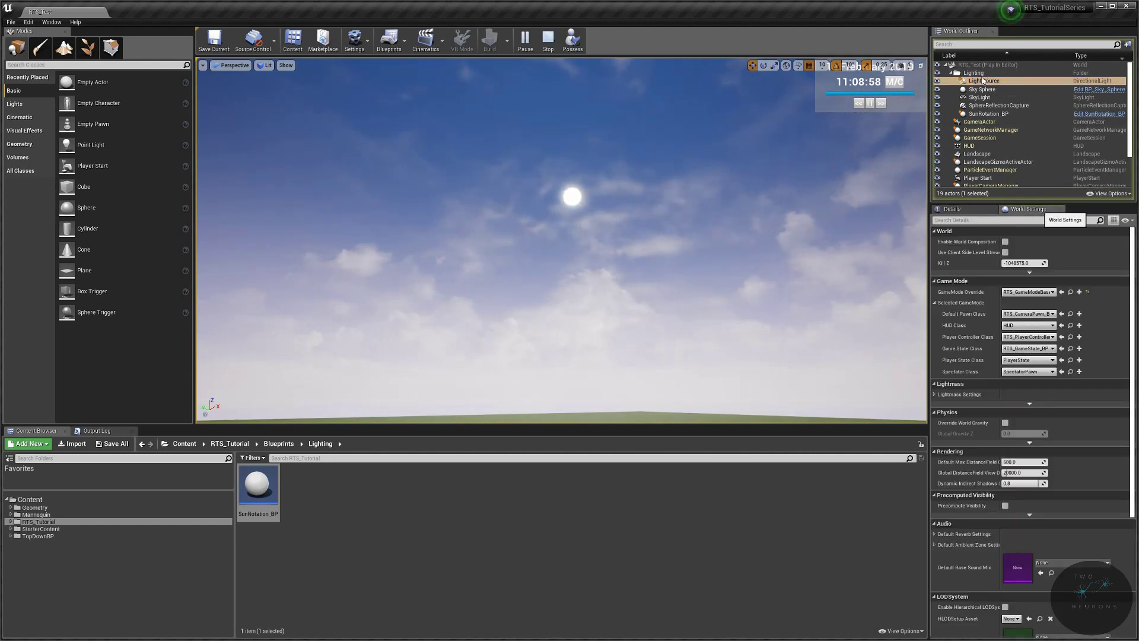
{"action": "left_click", "coordinate": [953, 208]}
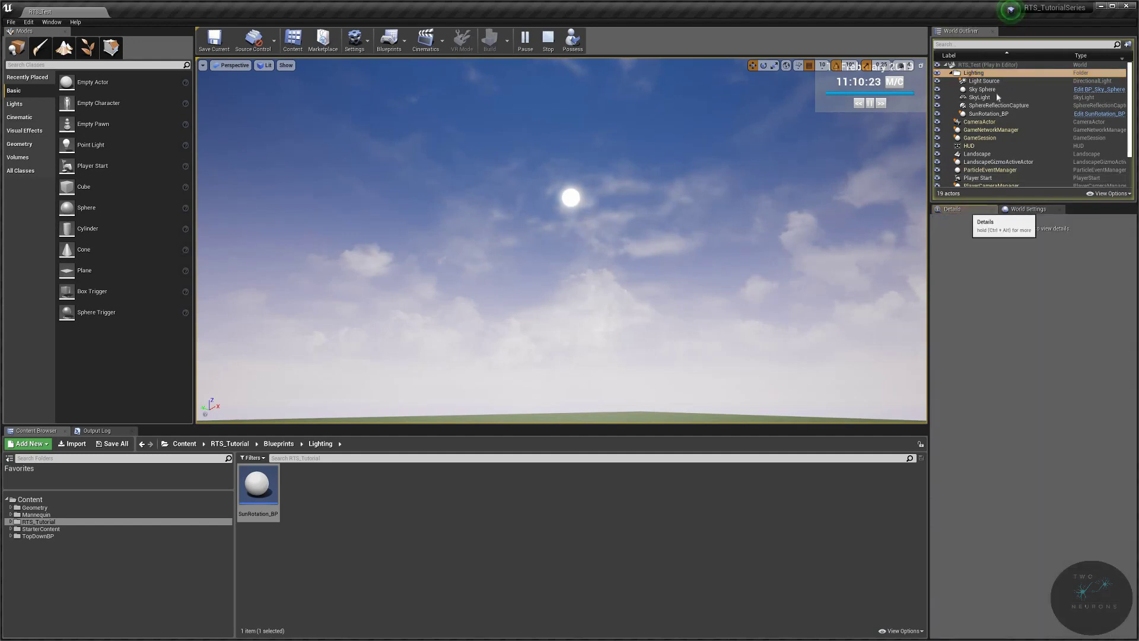
{"action": "left_click", "coordinate": [983, 81]}
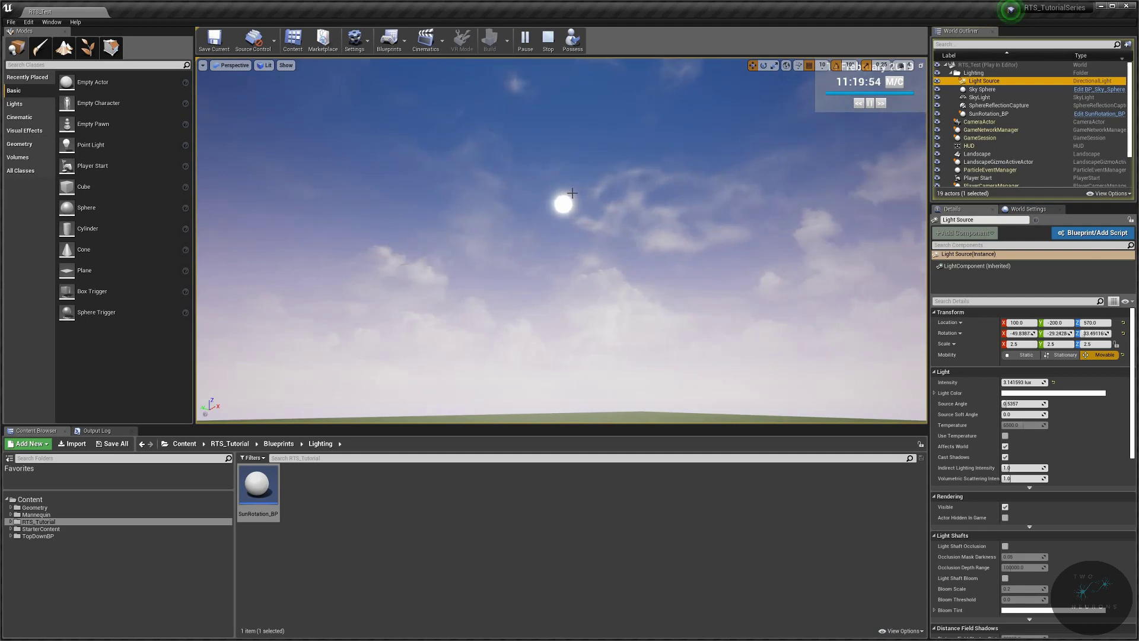
{"action": "left_click", "coordinate": [588, 230]}
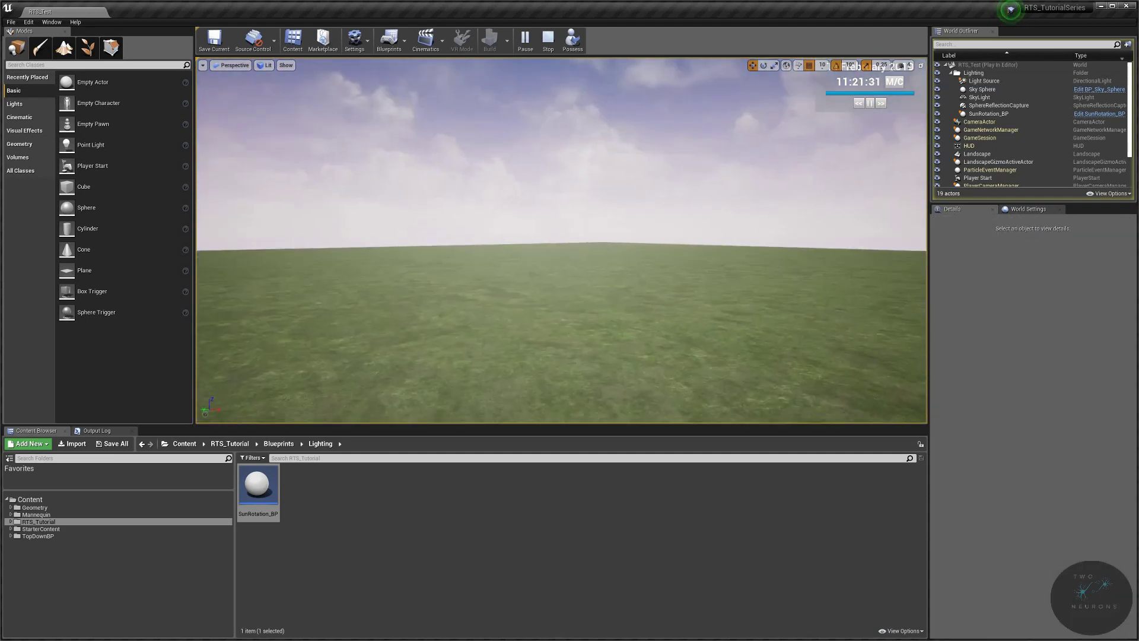
{"action": "key", "text": "Escape"}
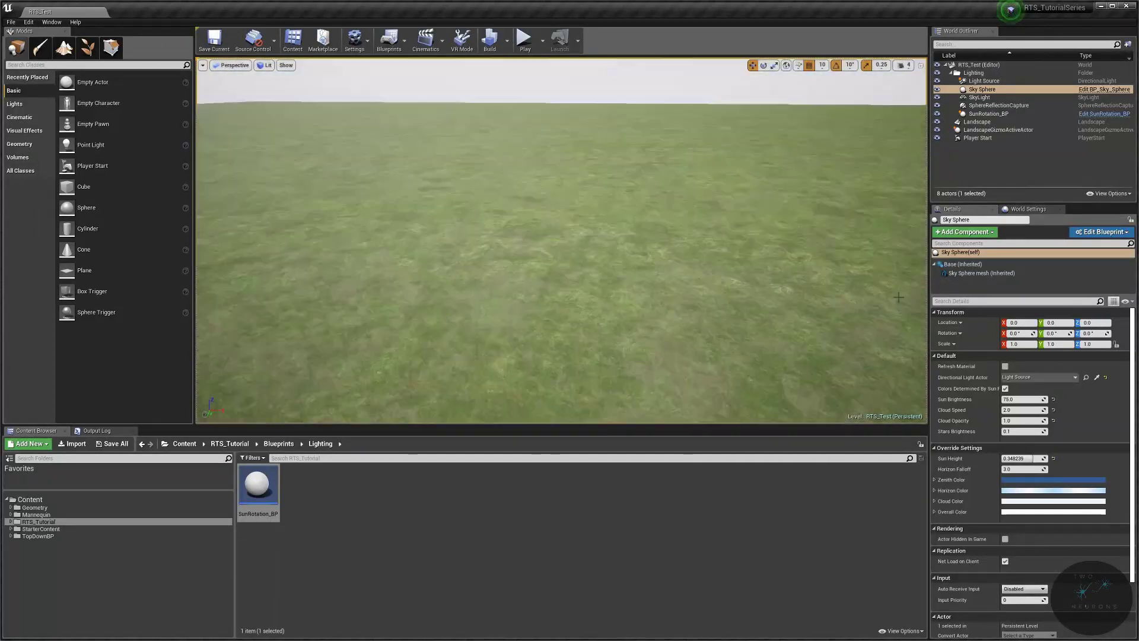
{"action": "scroll", "coordinate": [1024, 402], "scroll_direction": "down", "scroll_amount": 3}
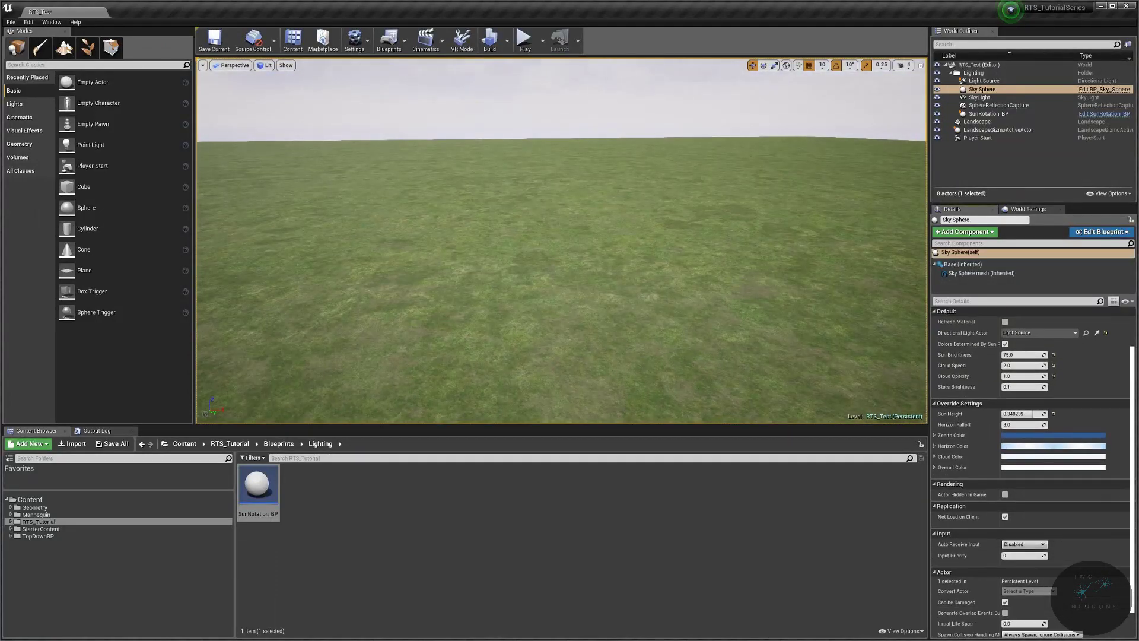
{"action": "mouse_move", "coordinate": [560, 267]}
{"action": "right_mouse_down"}
{"action": "mouse_move", "coordinate": [561, 133]}
{"action": "mouse_move", "coordinate": [561, 267]}
{"action": "right_mouse_up"}
{"action": "scroll", "coordinate": [994, 369], "scroll_direction": "up", "scroll_amount": 2}
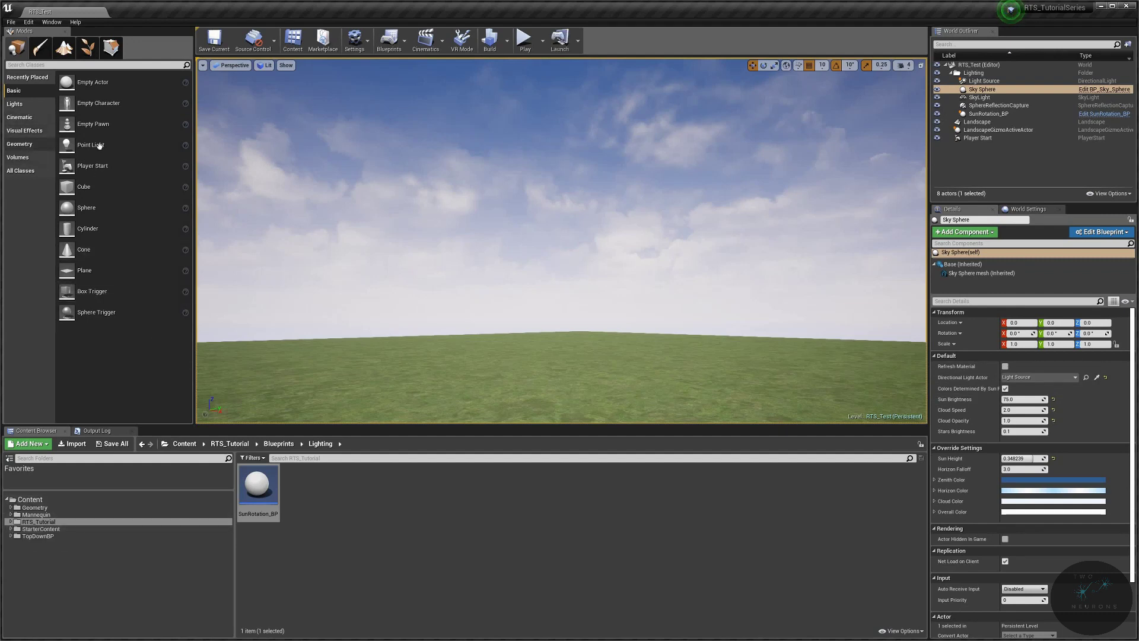
{"action": "left_click", "coordinate": [32, 158]}
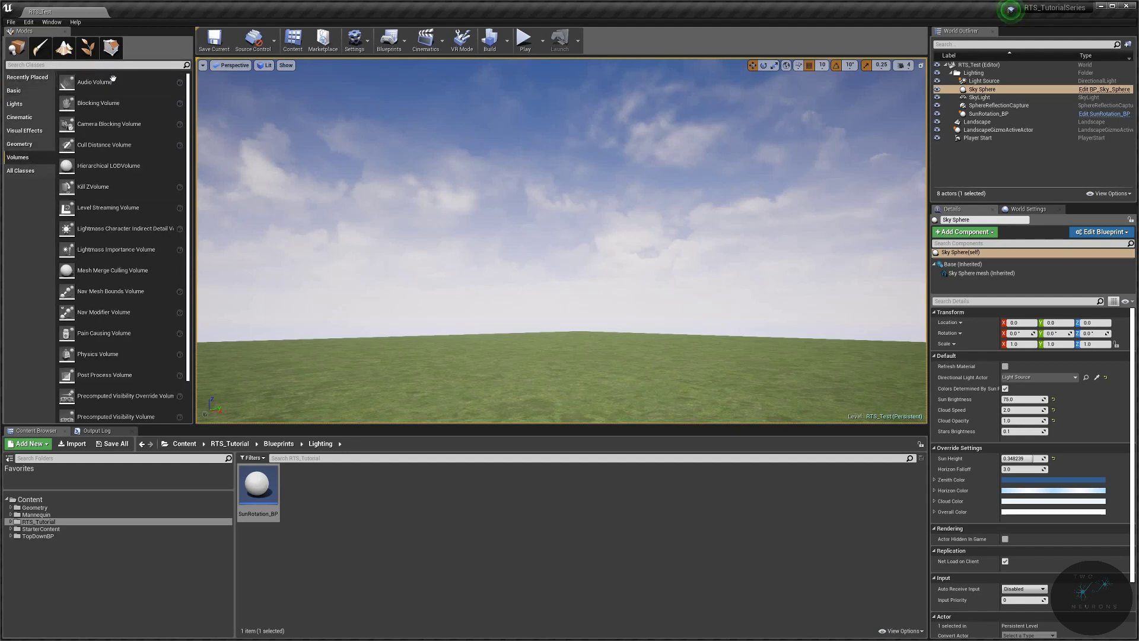
Step: In Top view, position the blocking volume at the landscape's top-left edge
{"action": "left_click", "coordinate": [229, 66]}
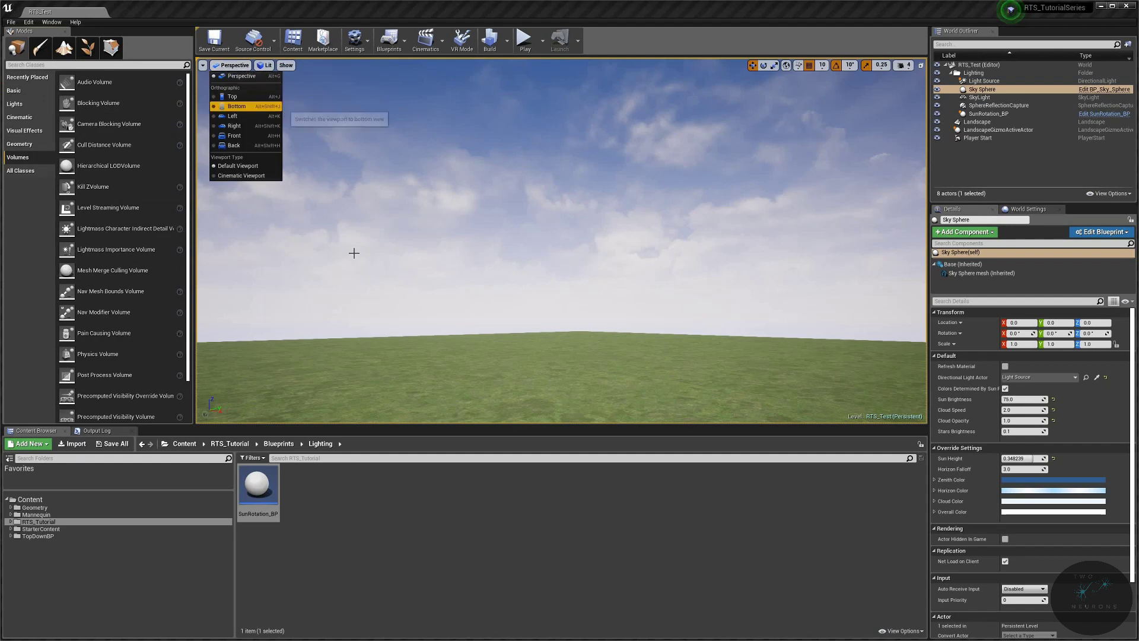
{"action": "left_click", "coordinate": [246, 98]}
{"action": "scroll", "coordinate": [474, 245], "scroll_direction": "down", "scroll_amount": 3}
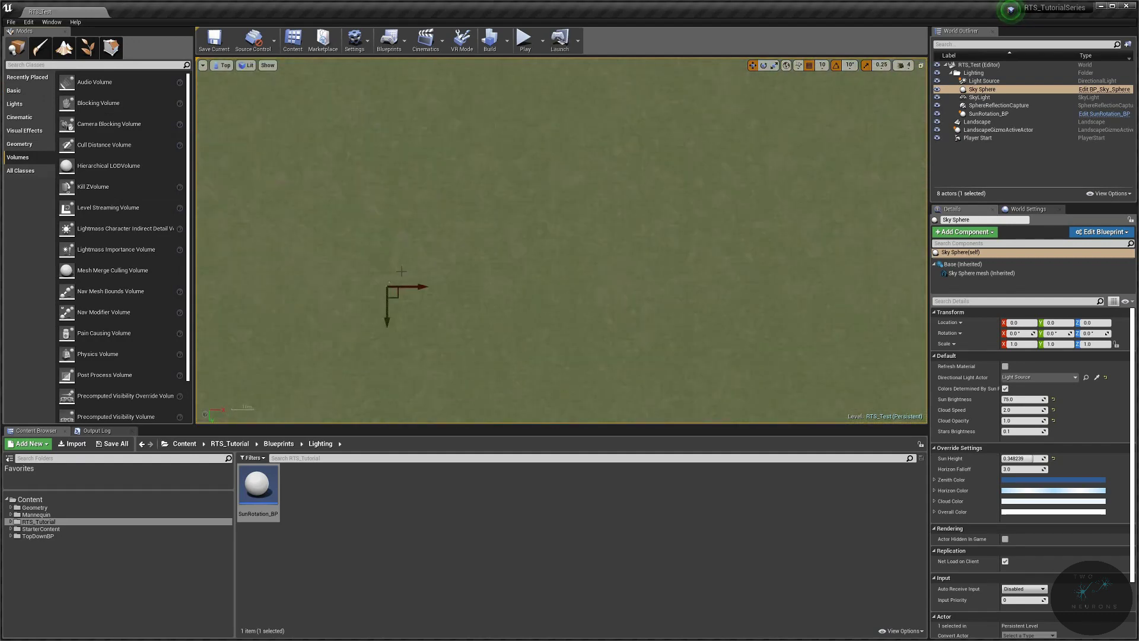
{"action": "scroll", "coordinate": [475, 245], "scroll_direction": "down", "scroll_amount": 3}
{"action": "scroll", "coordinate": [474, 246], "scroll_direction": "down", "scroll_amount": 2}
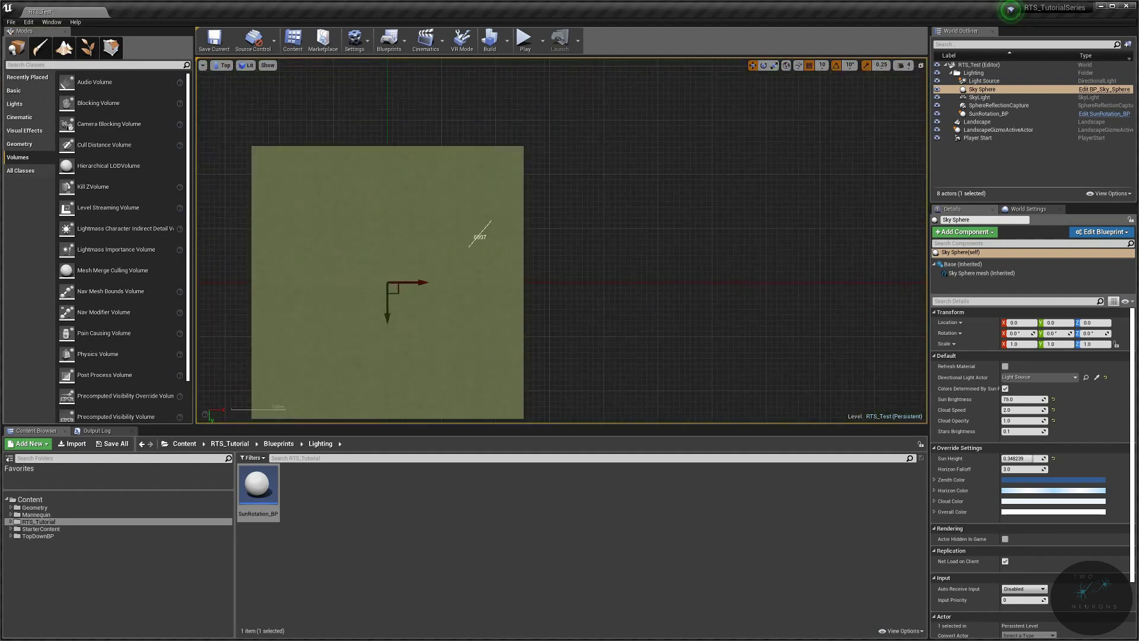
{"action": "right_click_drag", "start_coordinate": [537, 258], "coordinate": [606, 236]}
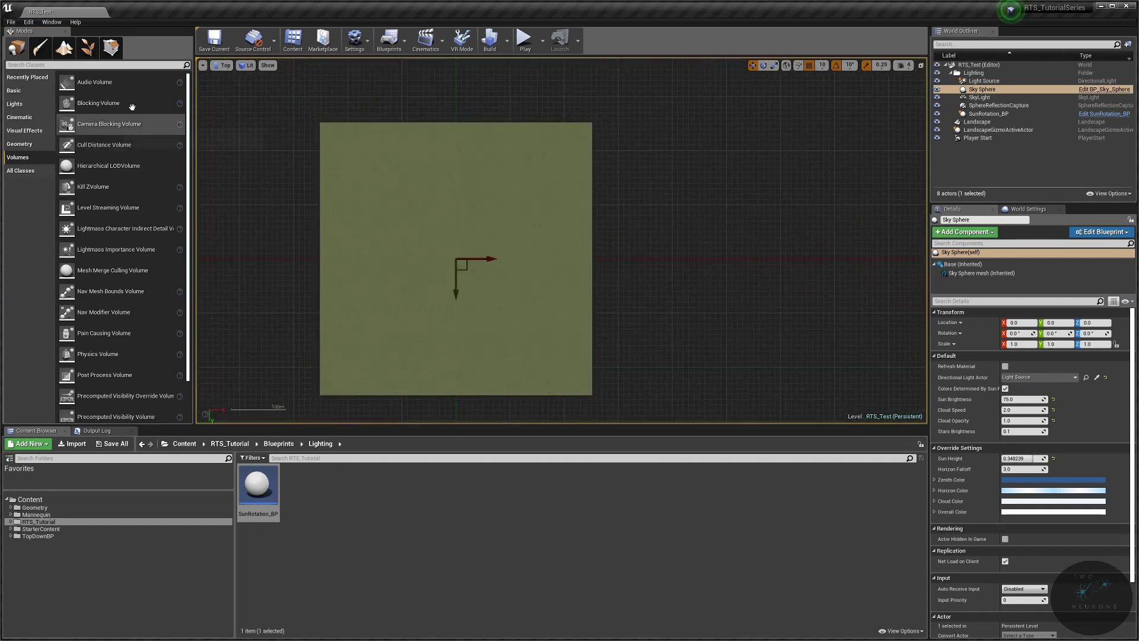
{"action": "left_click_drag", "start_coordinate": [375, 91], "coordinate": [389, 105]}
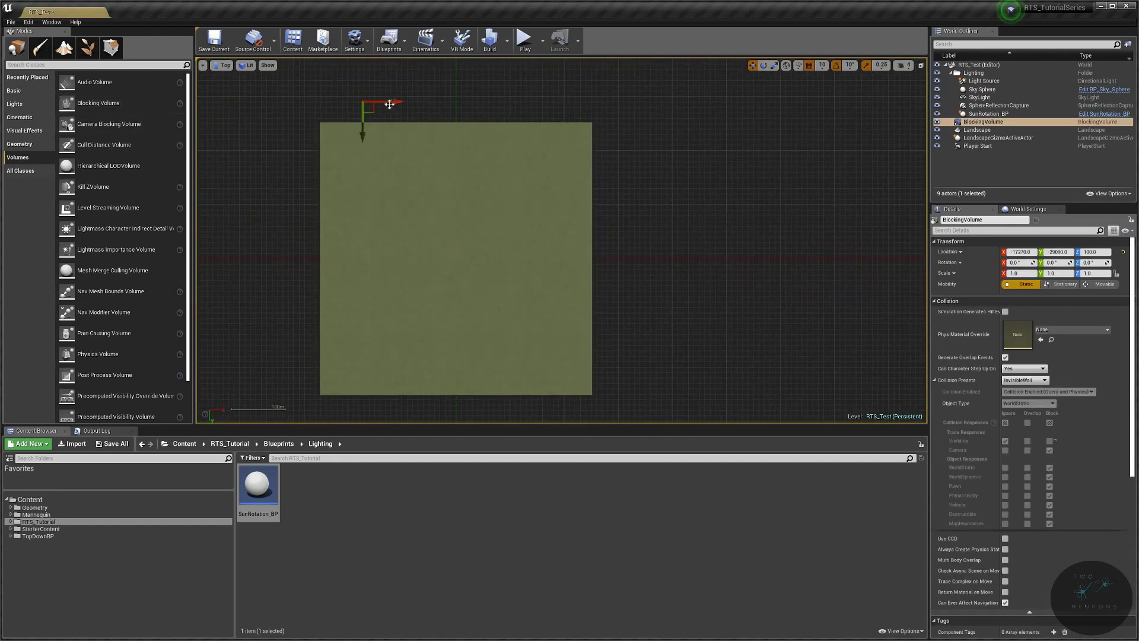
{"action": "left_click_drag", "start_coordinate": [354, 143], "coordinate": [352, 156]}
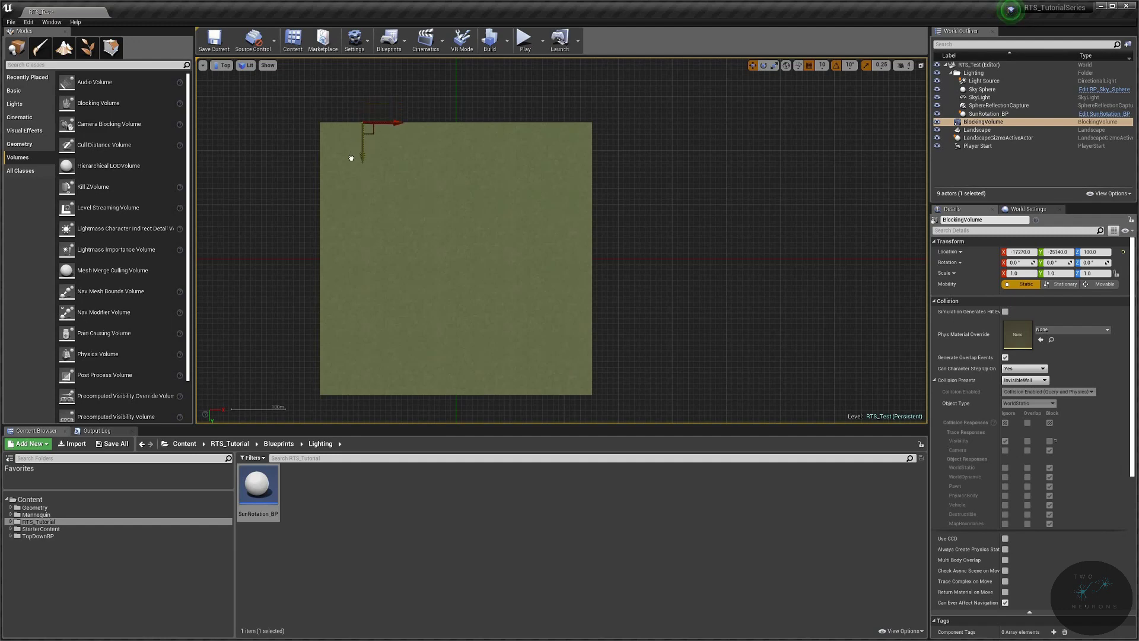
{"action": "left_click_drag", "start_coordinate": [352, 159], "coordinate": [351, 158]}
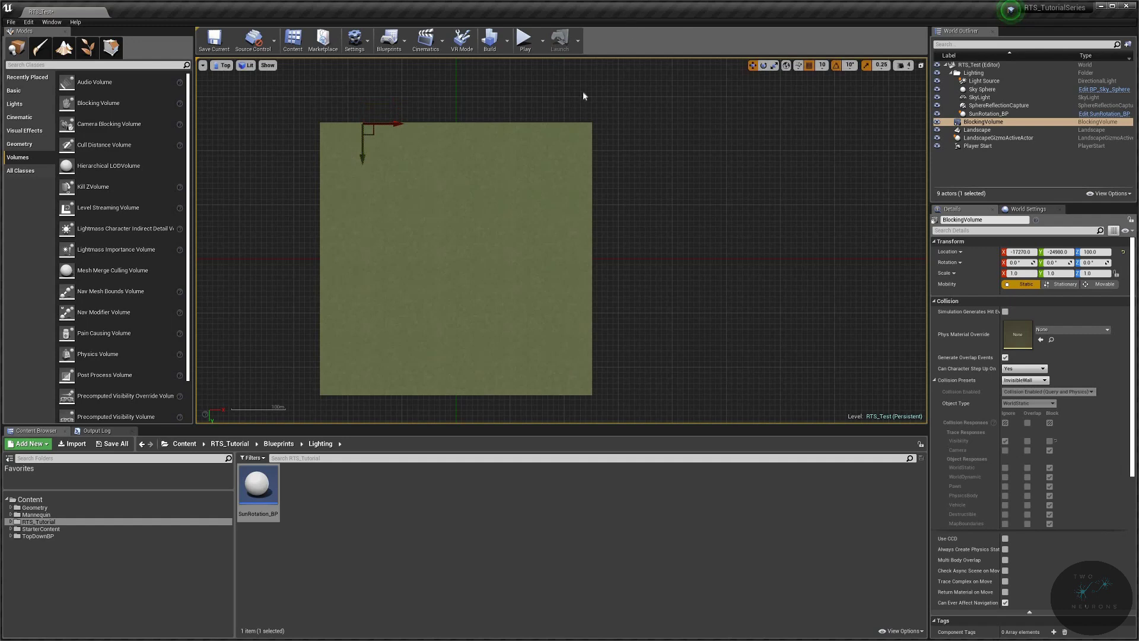
Step: Stretch the volume along X and move it right to centre on the top edge
{"action": "key", "text": "r"}
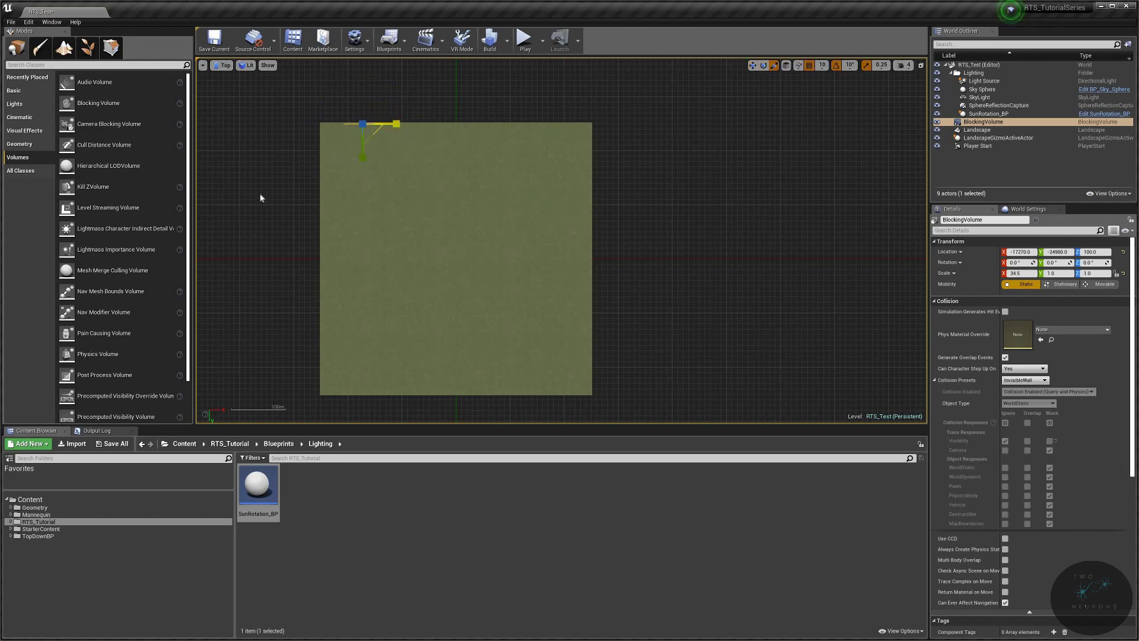
{"action": "key", "text": "w"}
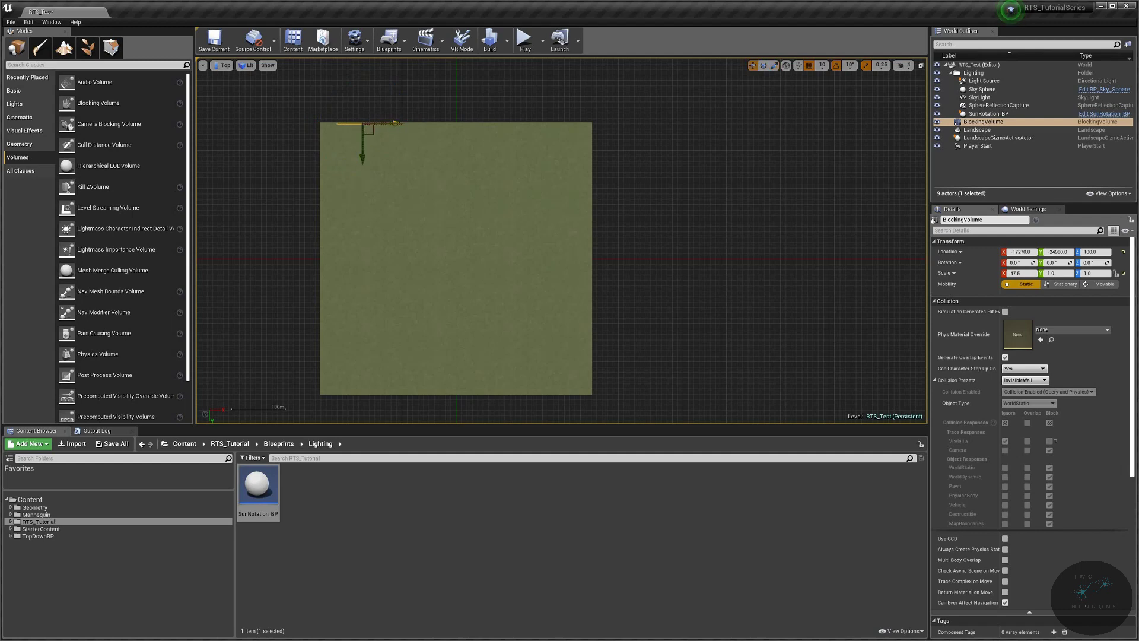
{"action": "left_click_drag", "start_coordinate": [396, 126], "coordinate": [488, 129]}
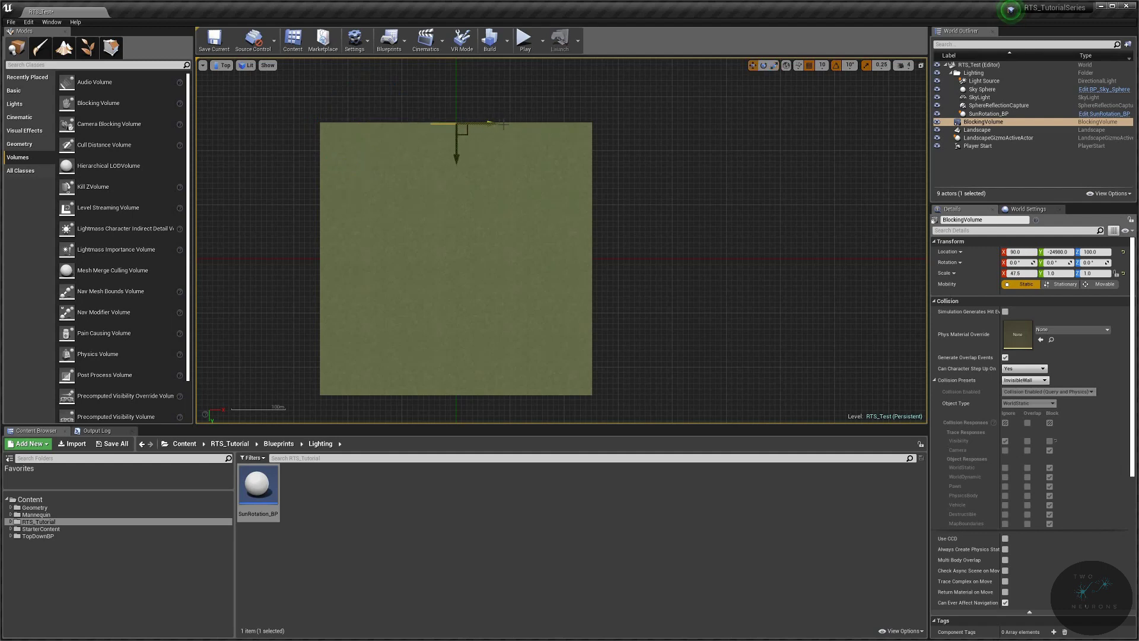
{"action": "key", "text": "space"}
{"action": "key", "text": "space"}
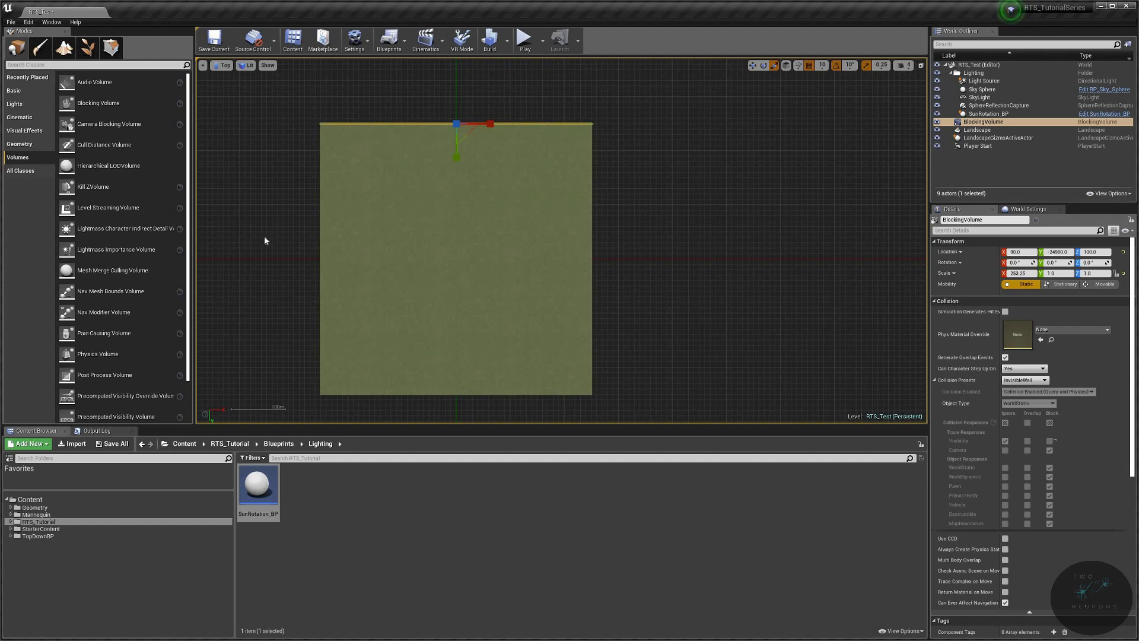
Step: In Front view, scale the blocking volume up along Z to about three times its height
{"action": "left_click", "coordinate": [203, 66]}
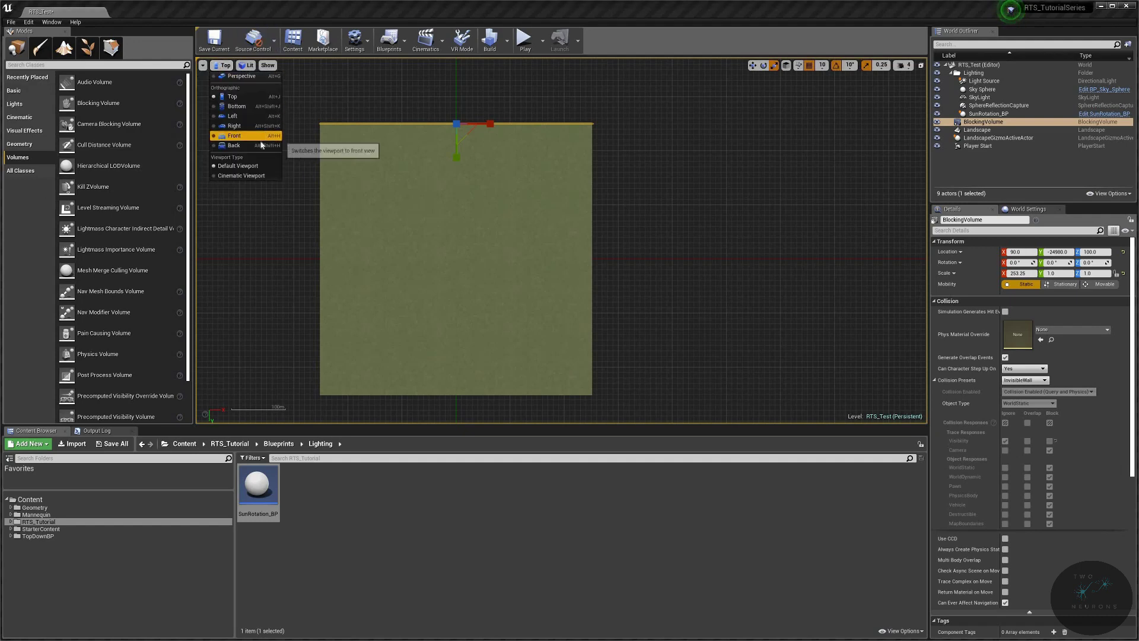
{"action": "key", "text": "Return"}
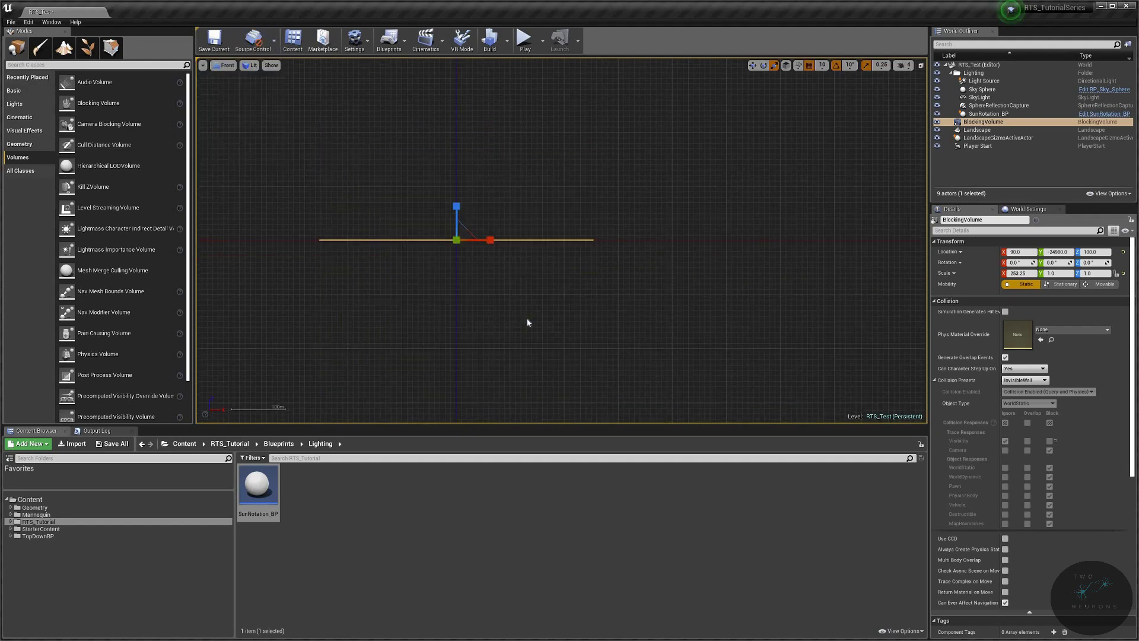
{"action": "scroll", "coordinate": [527, 321], "scroll_direction": "up", "scroll_amount": 2}
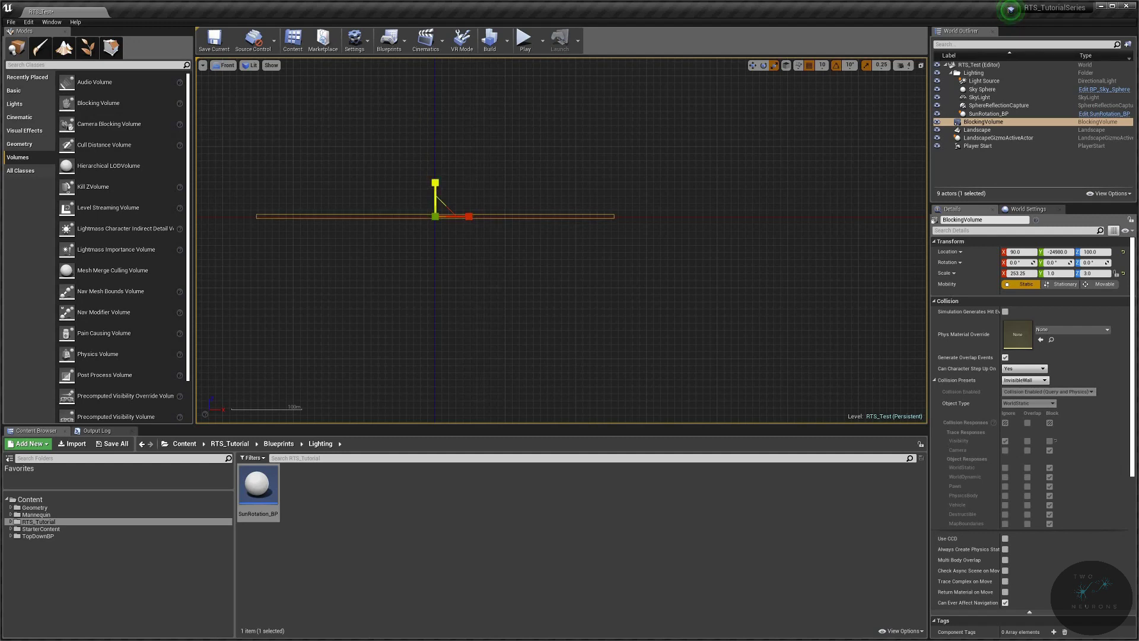
{"action": "left_click_drag", "start_coordinate": [1093, 273], "coordinate": [1124, 274]}
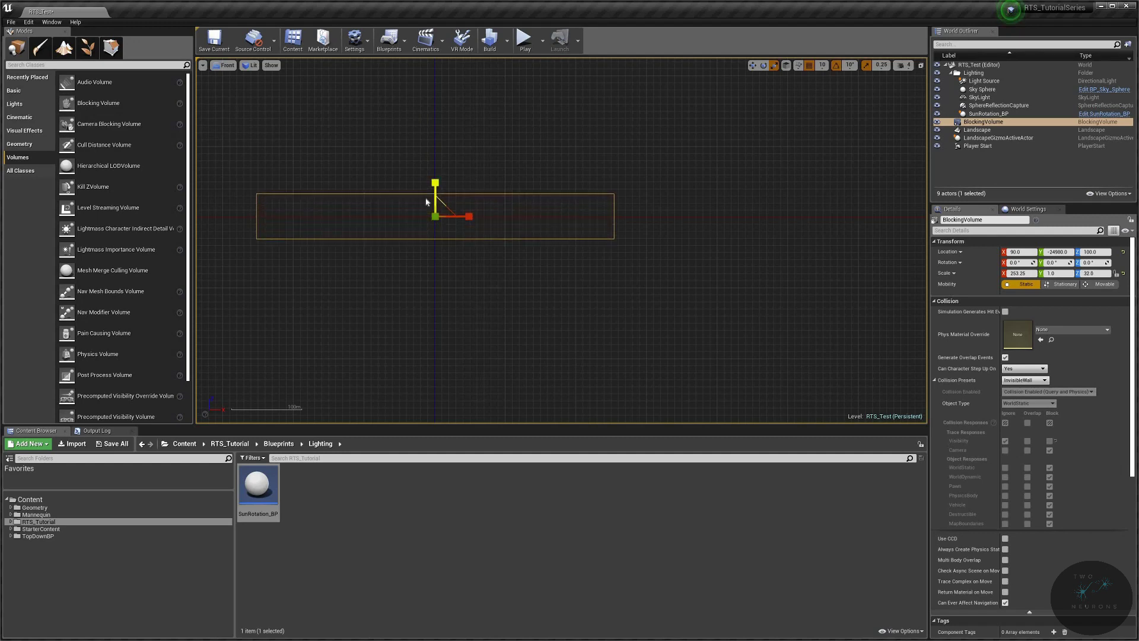
{"action": "left_click_drag", "start_coordinate": [435, 183], "coordinate": [434, 166]}
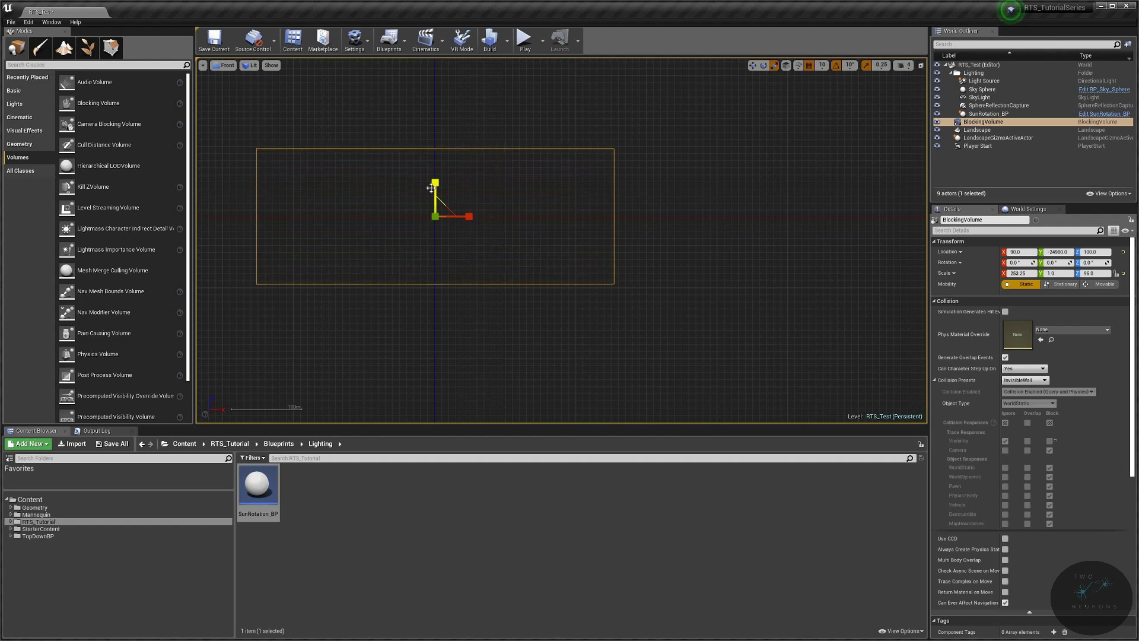
{"action": "left_click_drag", "start_coordinate": [434, 183], "coordinate": [434, 182]}
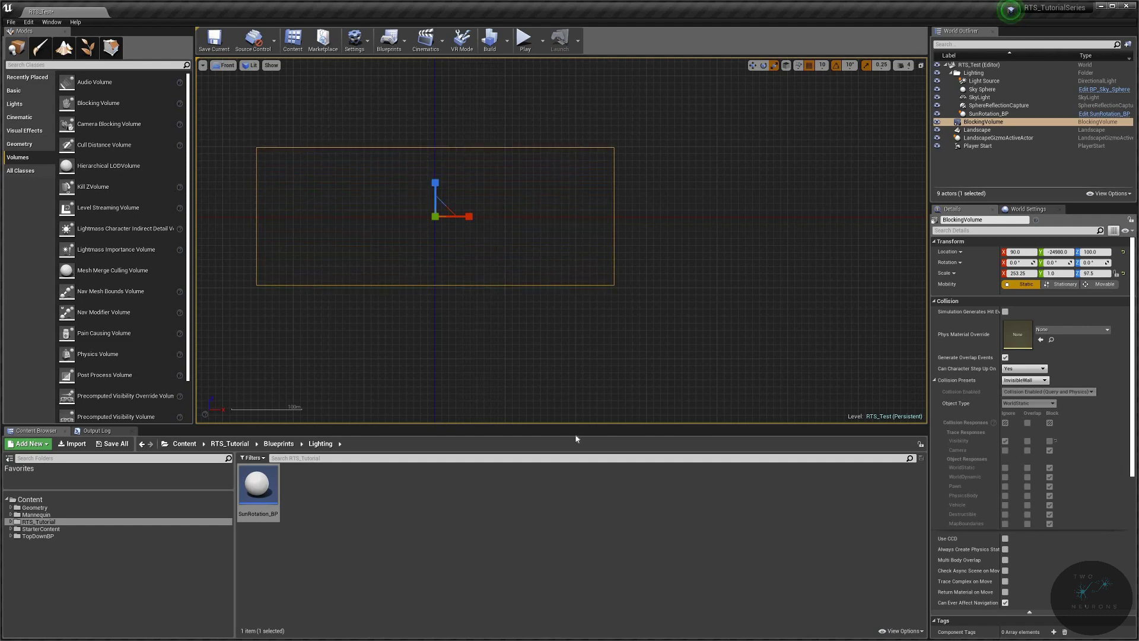
{"action": "left_click", "coordinate": [223, 67]}
Step: In Top view, duplicate the wall and move the copy to the landscape's bottom edge
{"action": "left_click", "coordinate": [231, 96]}
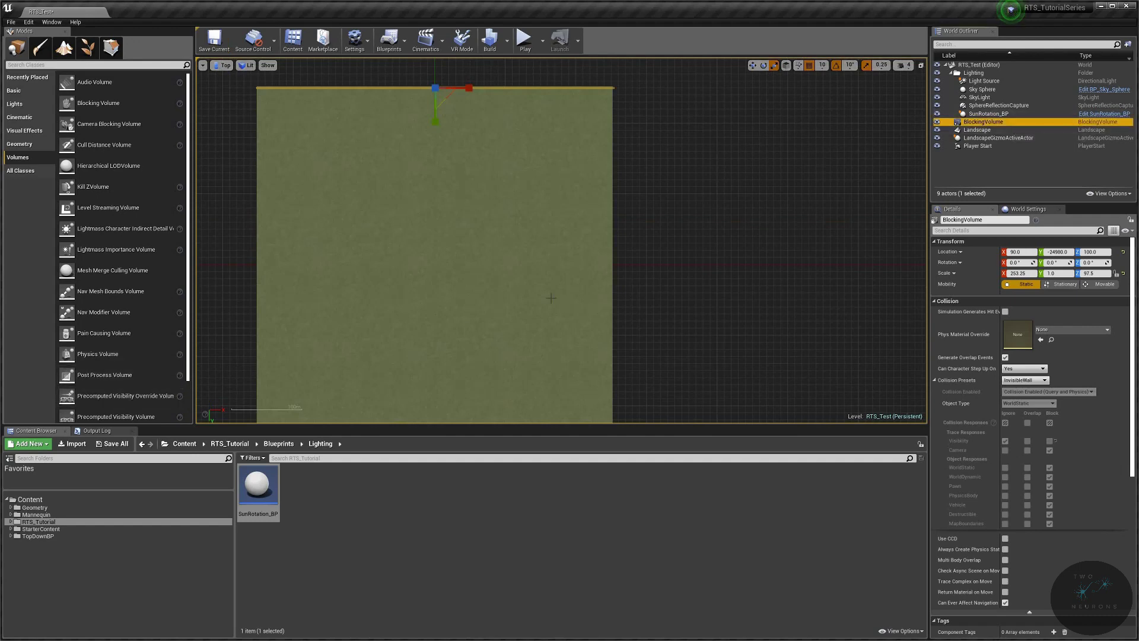
{"action": "mouse_move", "coordinate": [536, 338]}
{"action": "right_mouse_down"}
{"action": "mouse_move", "coordinate": [536, 325]}
{"action": "mouse_move", "coordinate": [498, 311]}
{"action": "right_mouse_up"}
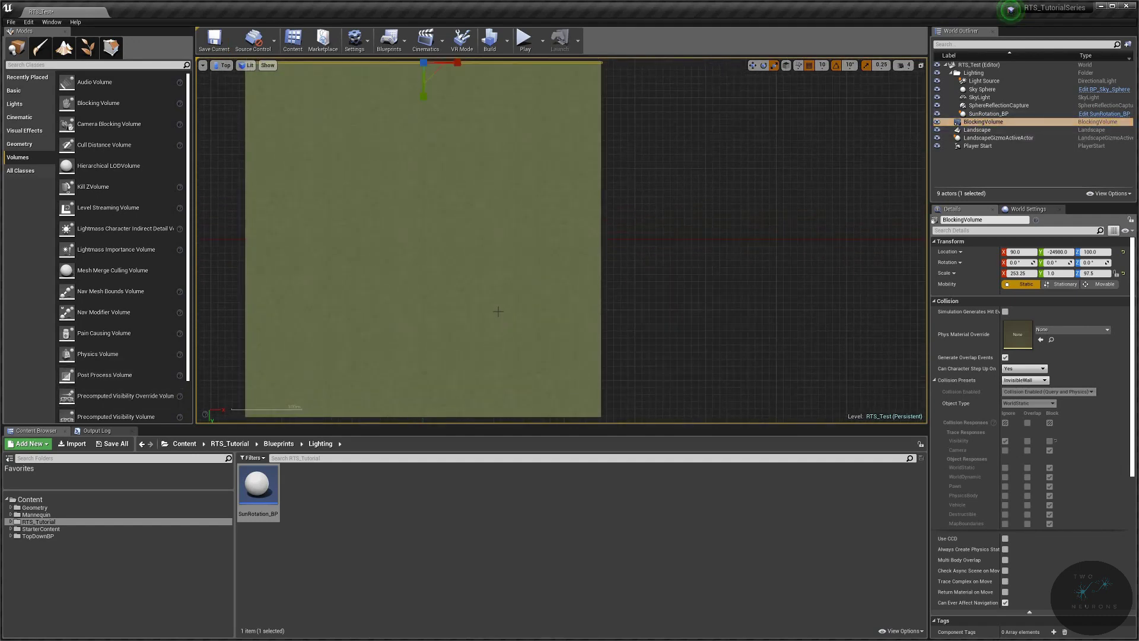
{"action": "key", "text": "ctrl+w"}
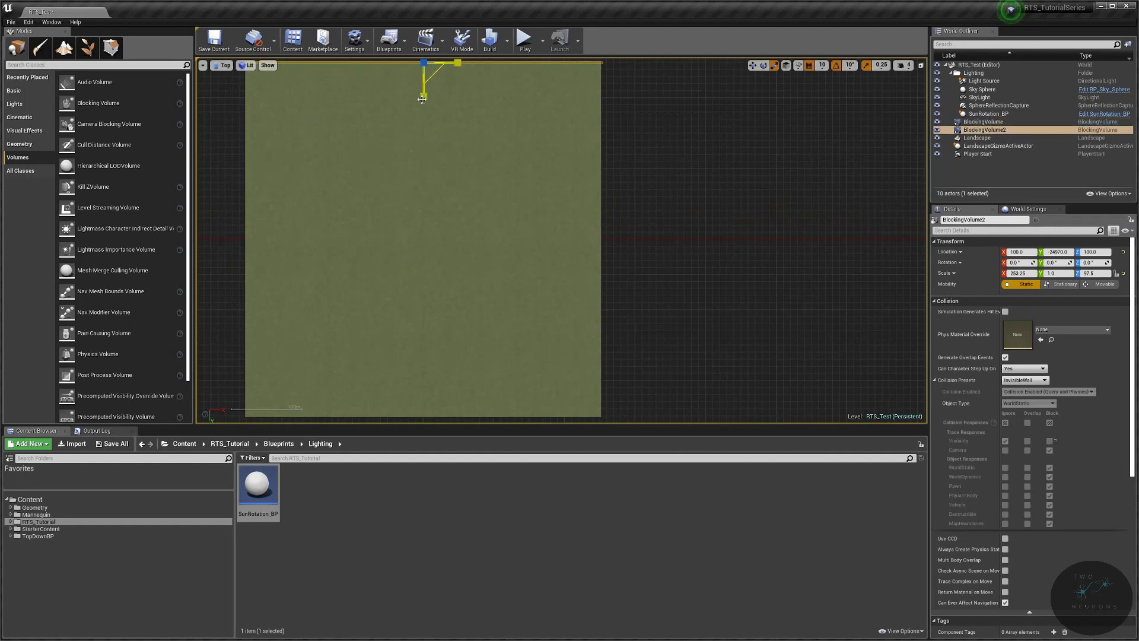
{"action": "left_click_drag", "start_coordinate": [432, 73], "coordinate": [432, 418]}
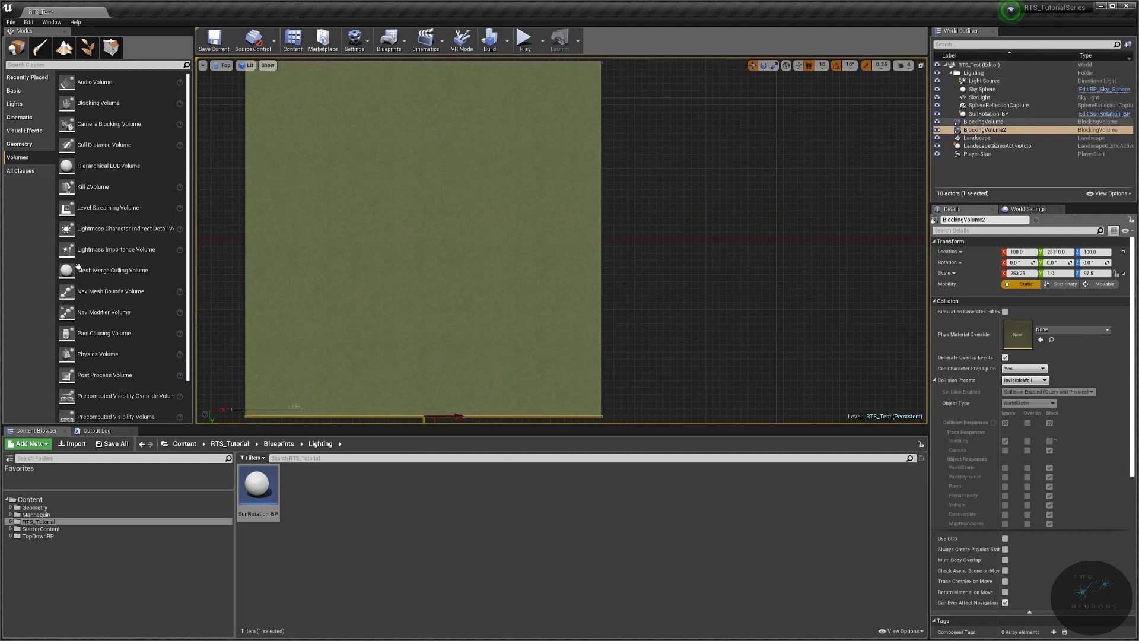
Step: Duplicate both edge walls and rotate BlockingVolume3 and BlockingVolume4 by 90 degrees
{"action": "key", "text": "ctrl+v"}
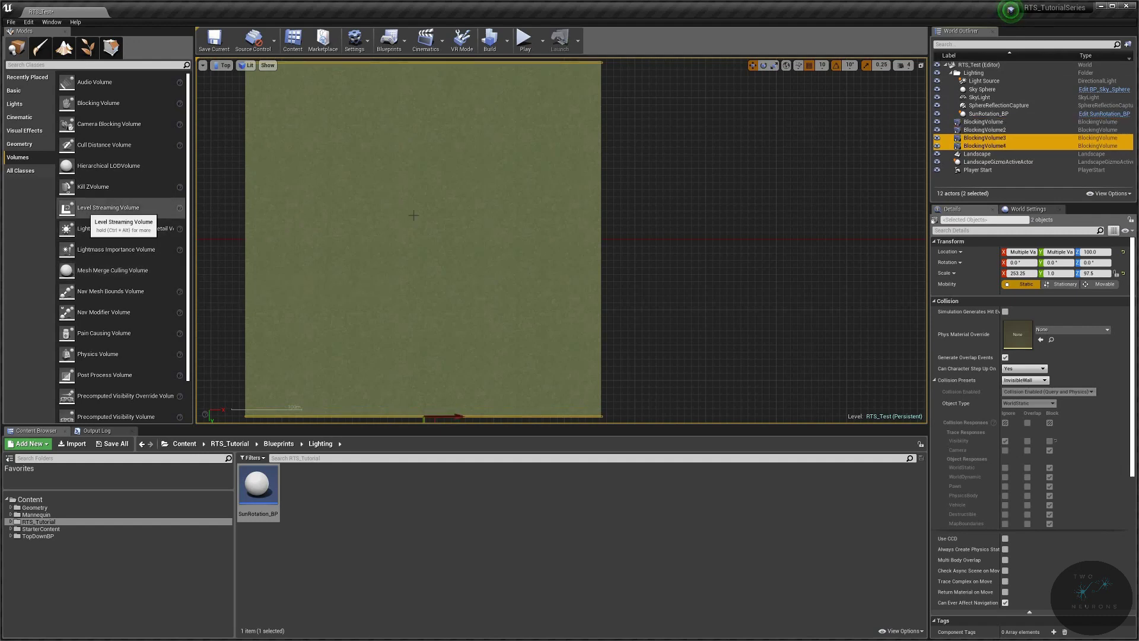
{"action": "scroll", "coordinate": [464, 212], "scroll_direction": "down", "scroll_amount": 1}
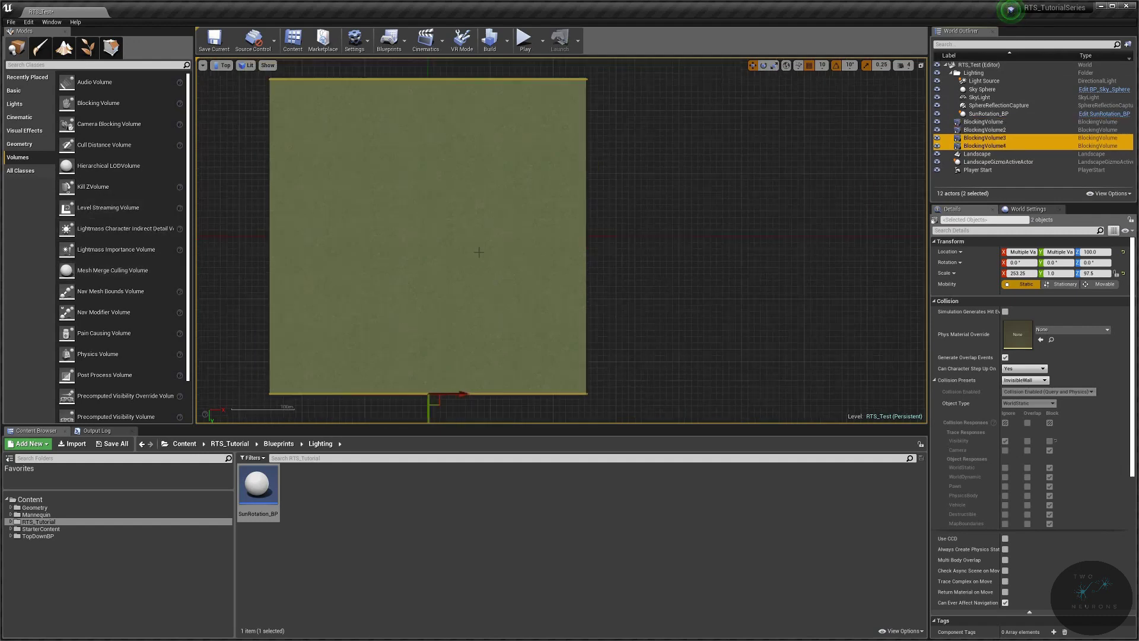
{"action": "scroll", "coordinate": [464, 212], "scroll_direction": "down", "scroll_amount": 1}
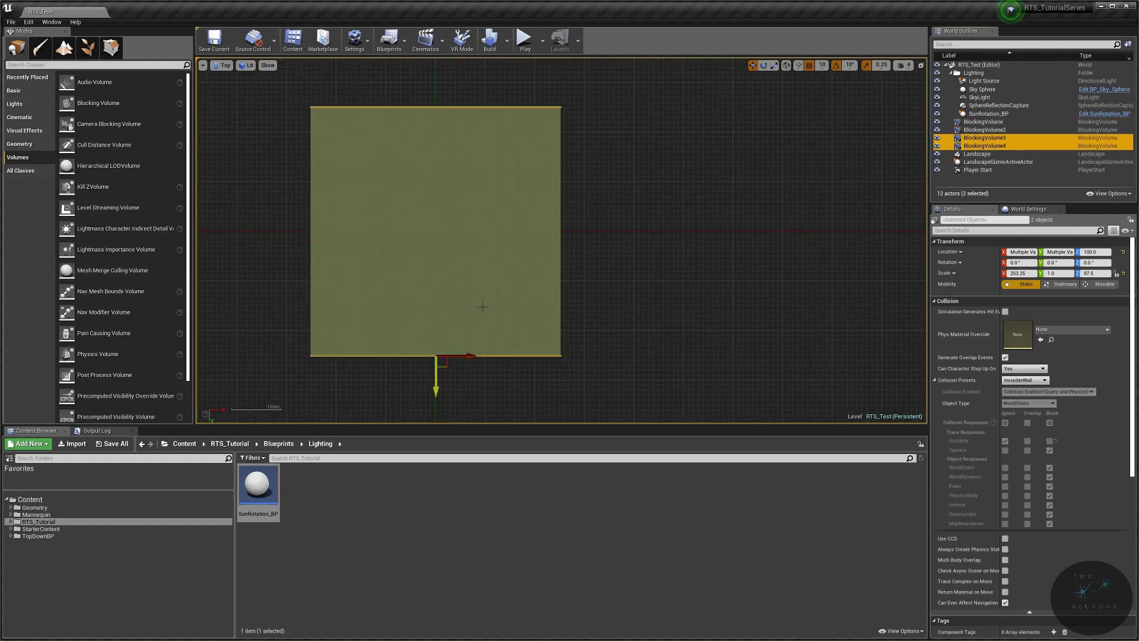
{"action": "left_click", "coordinate": [475, 193], "text": "ctrl"}
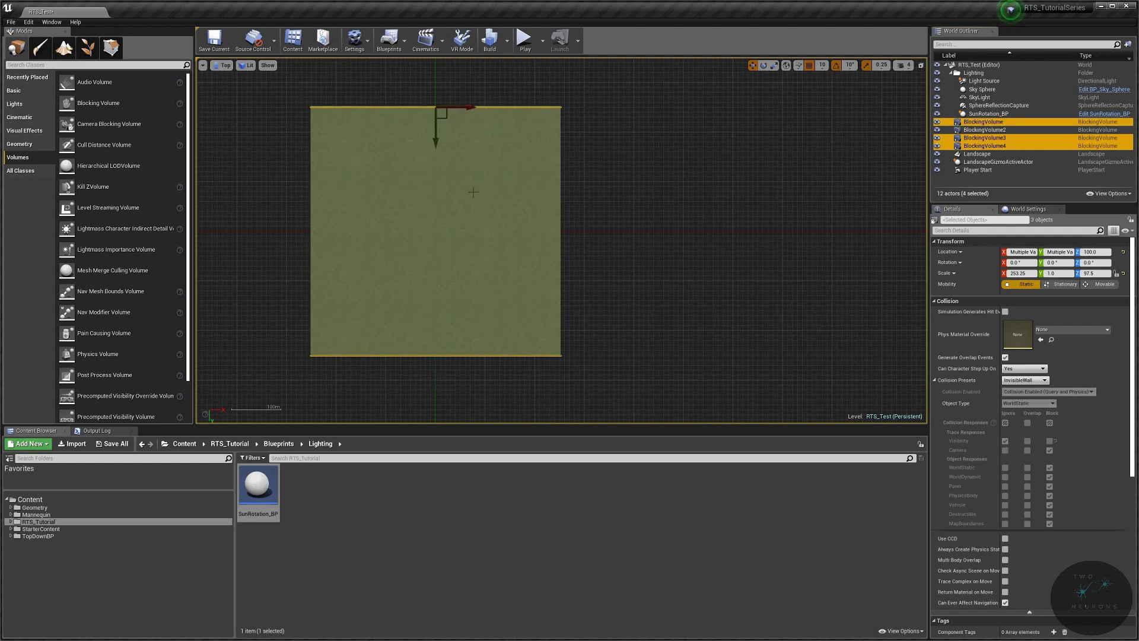
{"action": "key", "text": "space"}
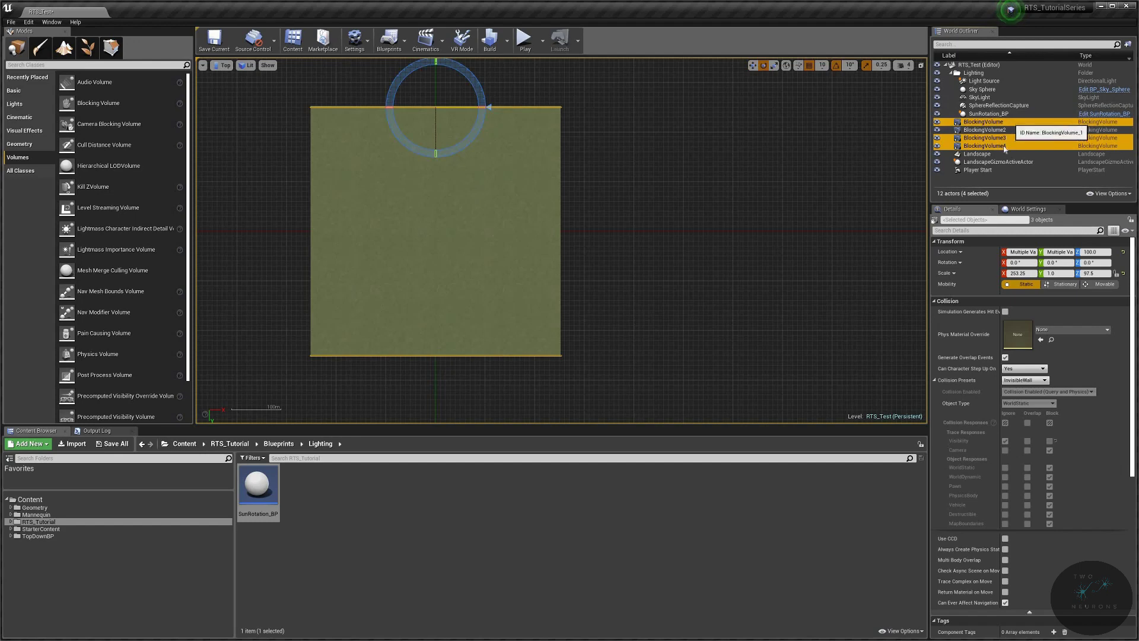
{"action": "left_click", "coordinate": [985, 138]}
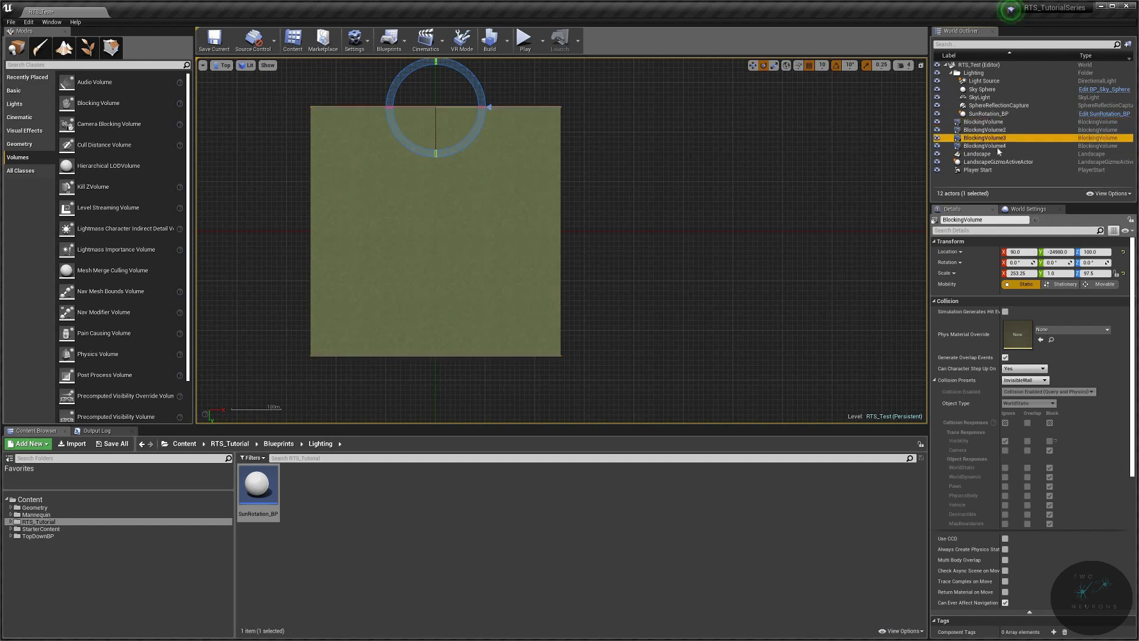
{"action": "left_click", "coordinate": [985, 146], "text": "ctrl"}
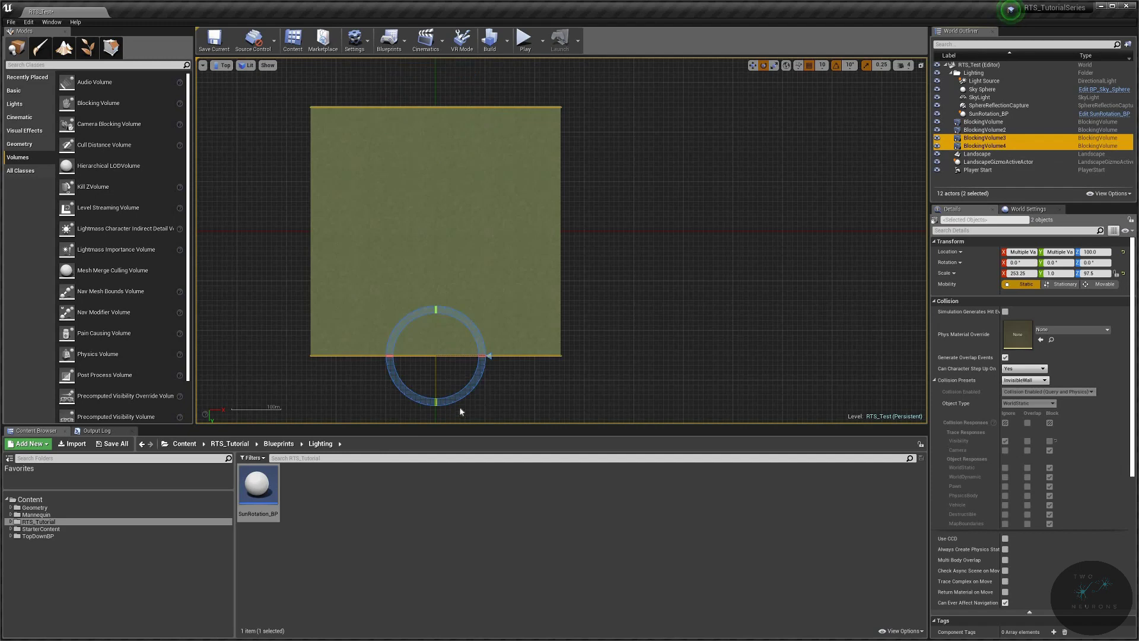
{"action": "left_click_drag", "start_coordinate": [446, 402], "coordinate": [483, 355]}
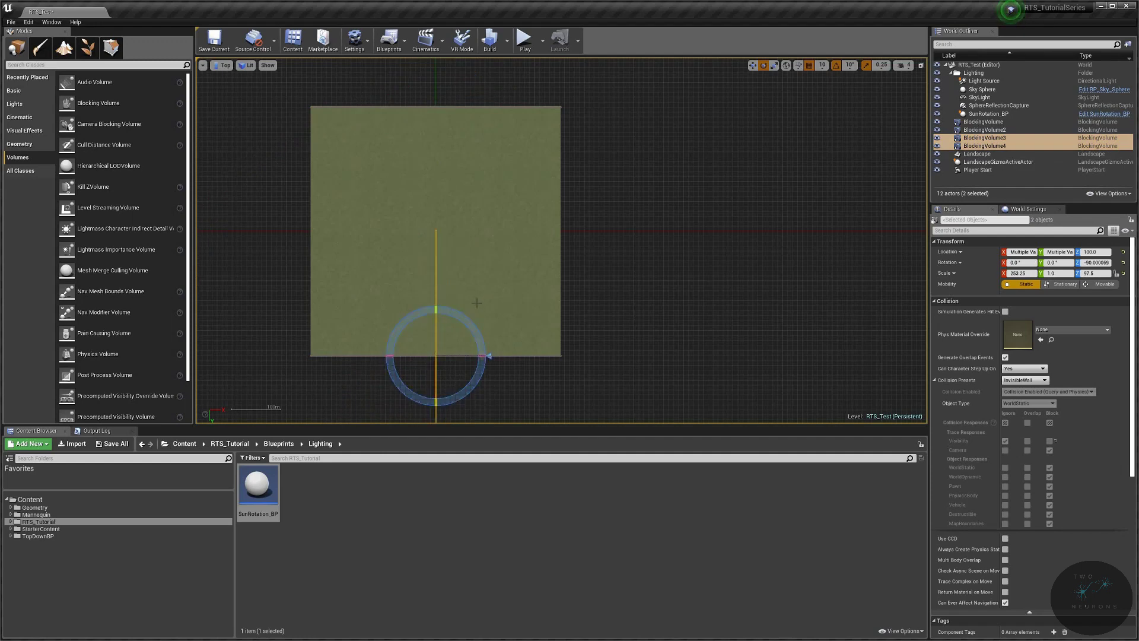
Step: Move the two rotated walls out to the landscape's left and right edges
{"action": "key", "text": "r"}
{"action": "key", "text": "w"}
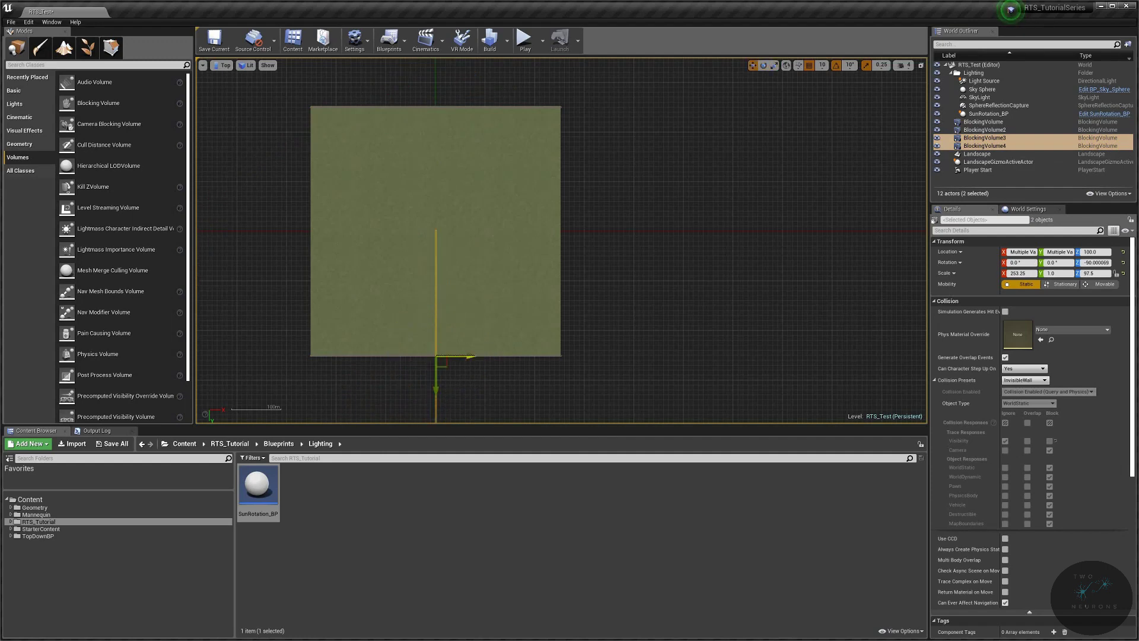
{"action": "left_click_drag", "start_coordinate": [469, 356], "coordinate": [590, 356]}
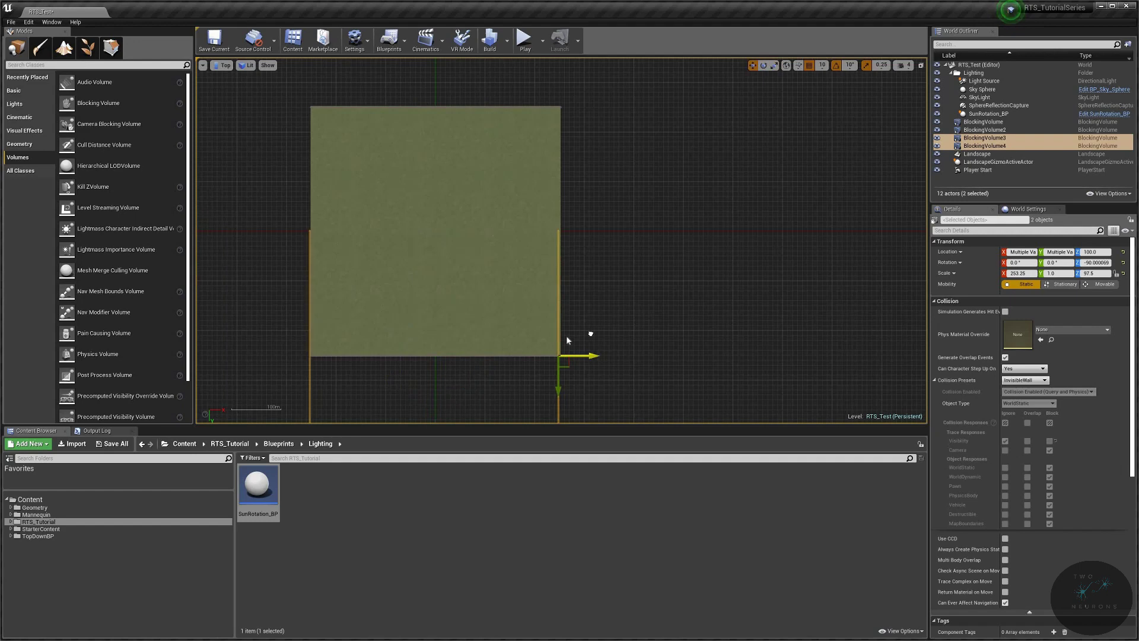
{"action": "left_click_drag", "start_coordinate": [559, 378], "coordinate": [558, 258]}
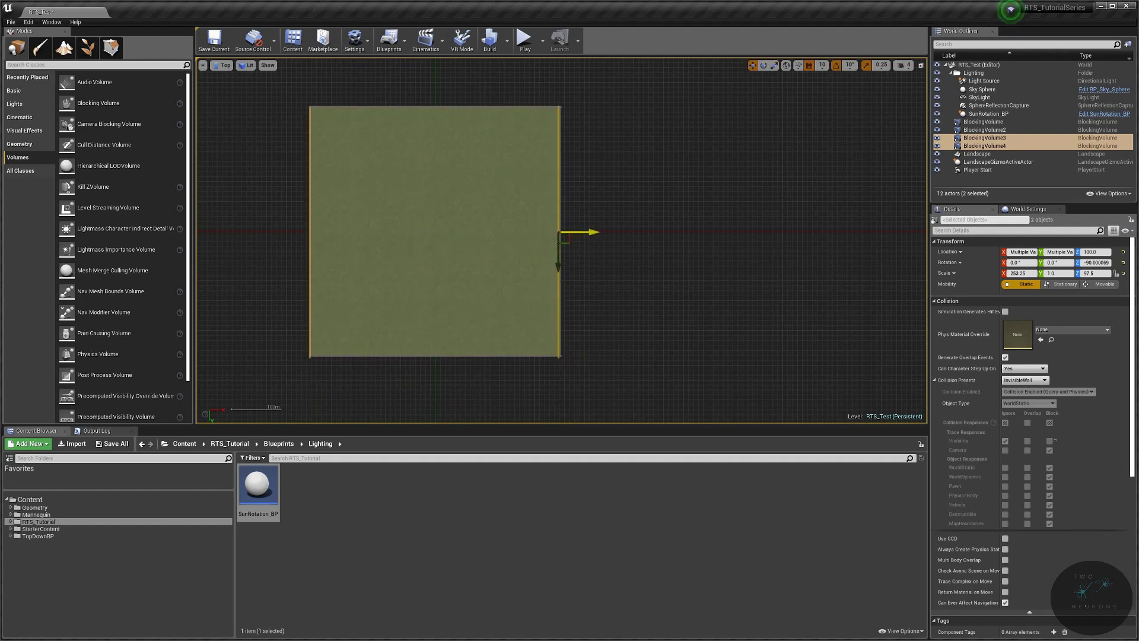
{"action": "left_click", "coordinate": [988, 113]}
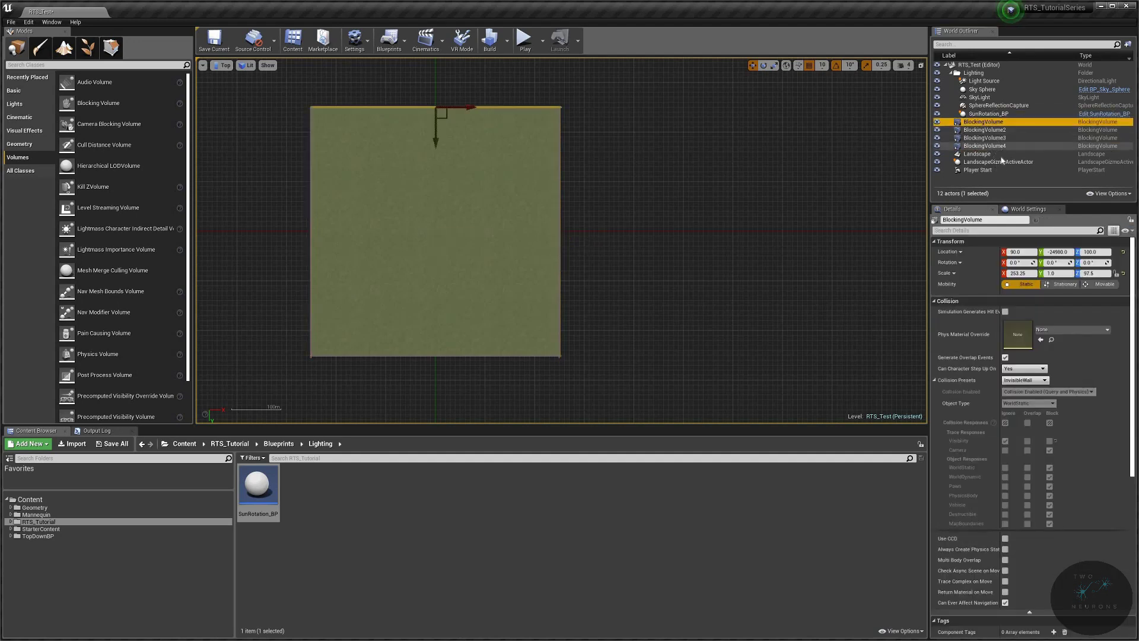
Step: Give all four blocking volumes Custom collision with the MapBoundaries object type, then save RTS_Test
{"action": "left_click", "coordinate": [983, 145], "text": "shift"}
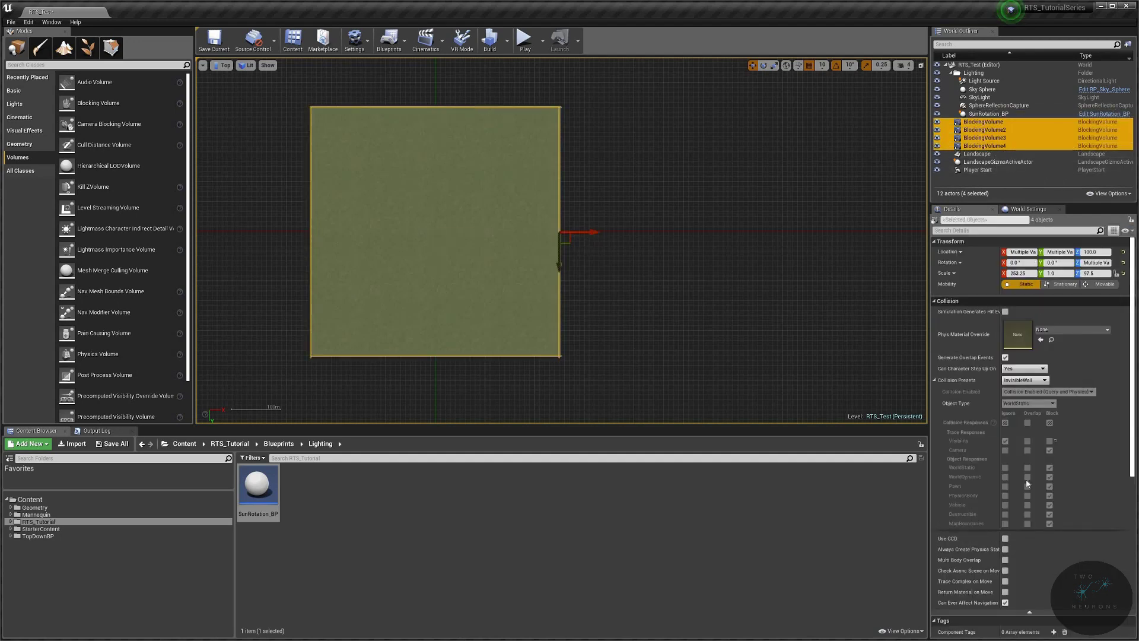
{"action": "scroll", "coordinate": [1024, 446], "scroll_direction": "down", "scroll_amount": 3}
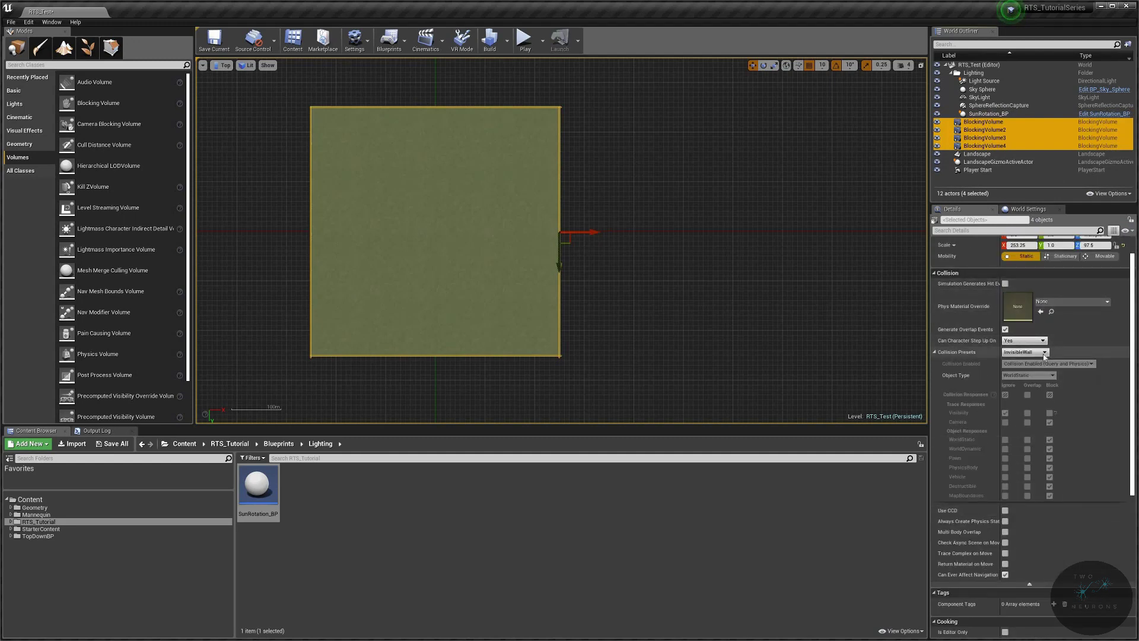
{"action": "mouse_move", "coordinate": [1023, 380]}
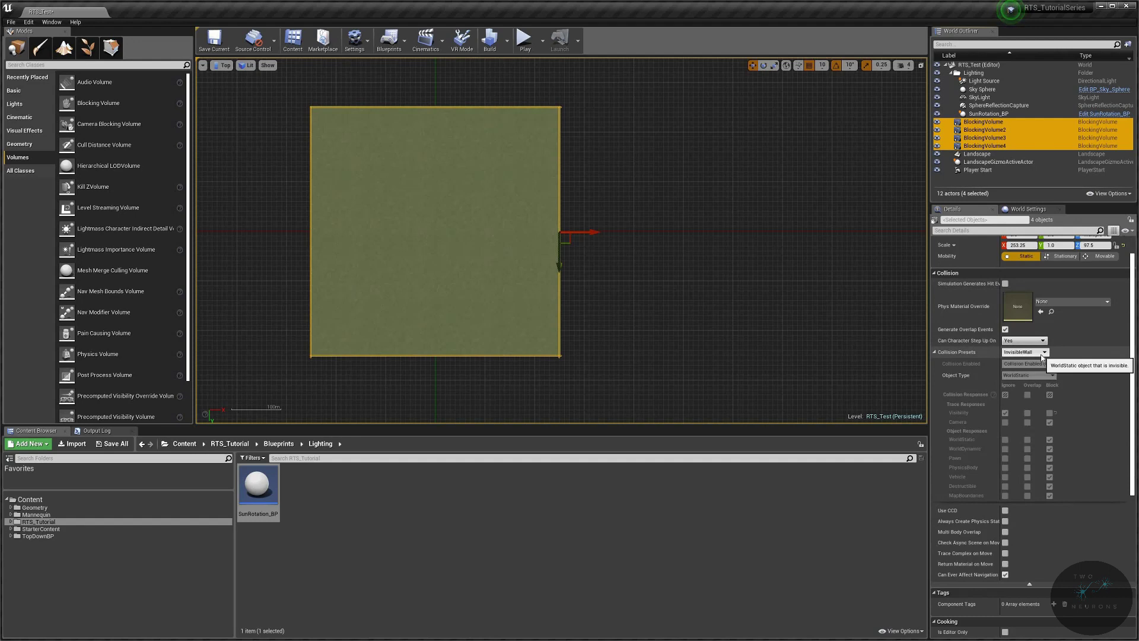
{"action": "left_click", "coordinate": [1044, 352]}
{"action": "left_click", "coordinate": [1014, 360]}
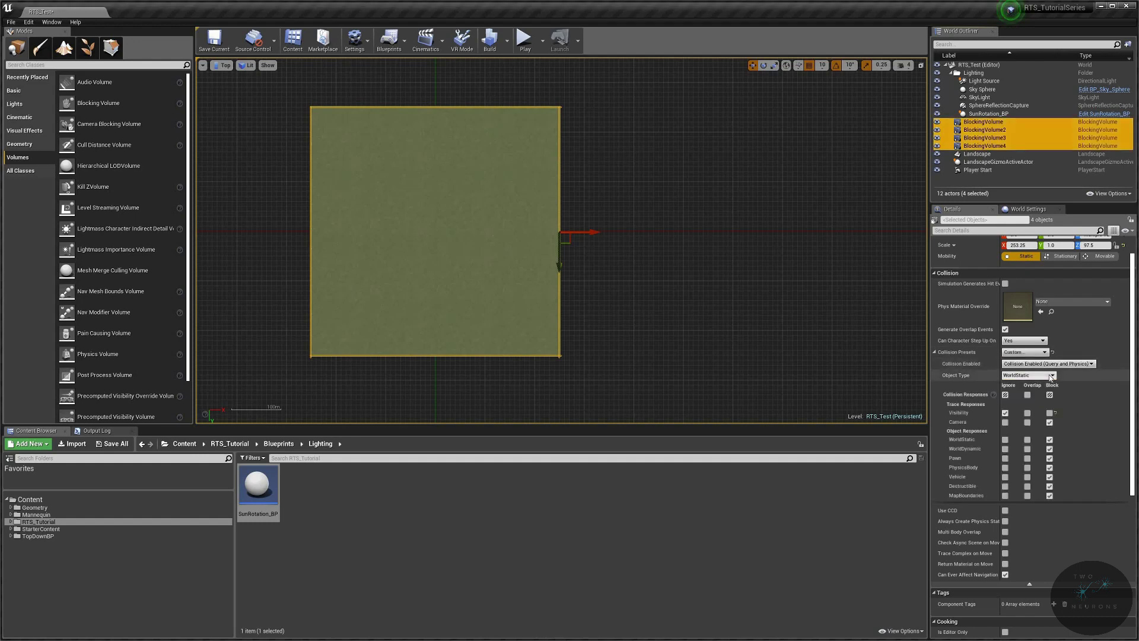
{"action": "left_click", "coordinate": [1051, 376]}
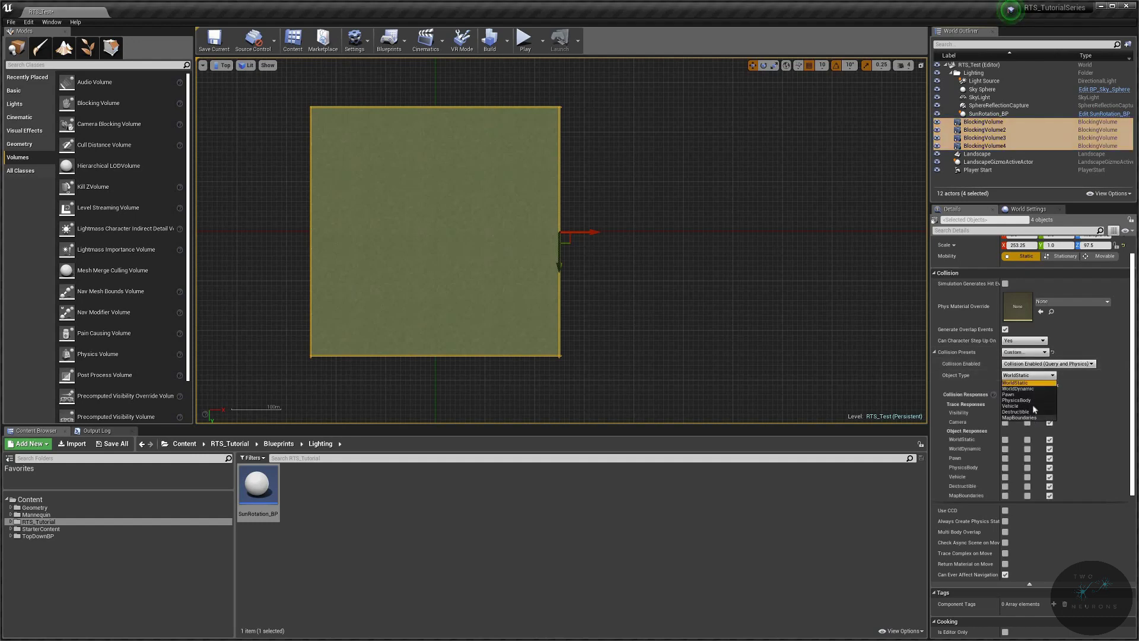
{"action": "left_click", "coordinate": [1033, 417]}
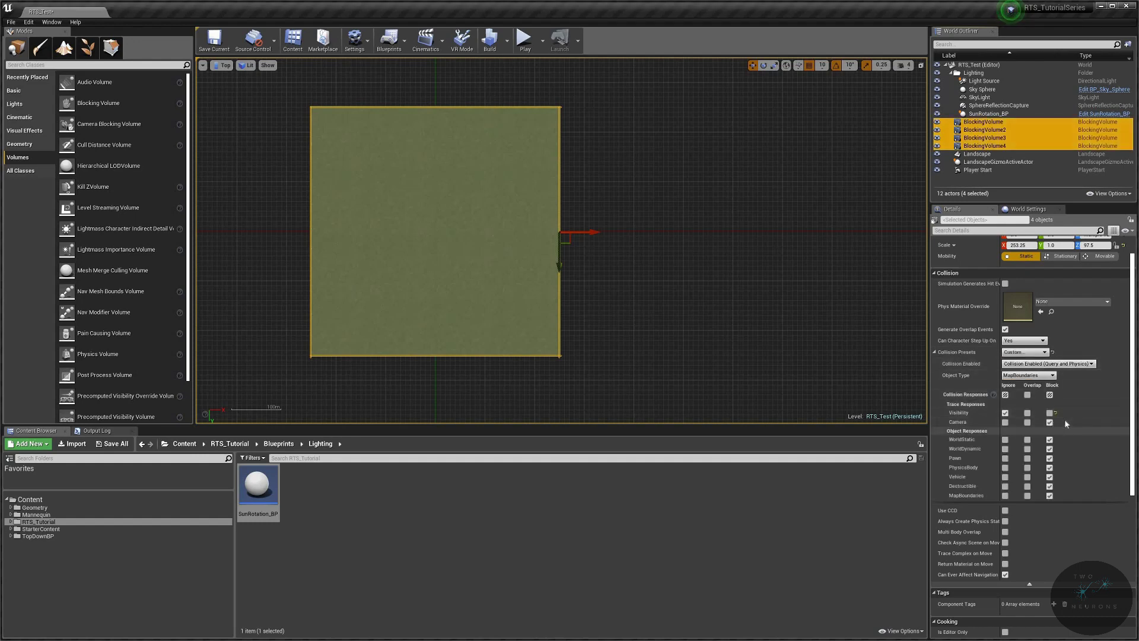
{"action": "left_click", "coordinate": [214, 41]}
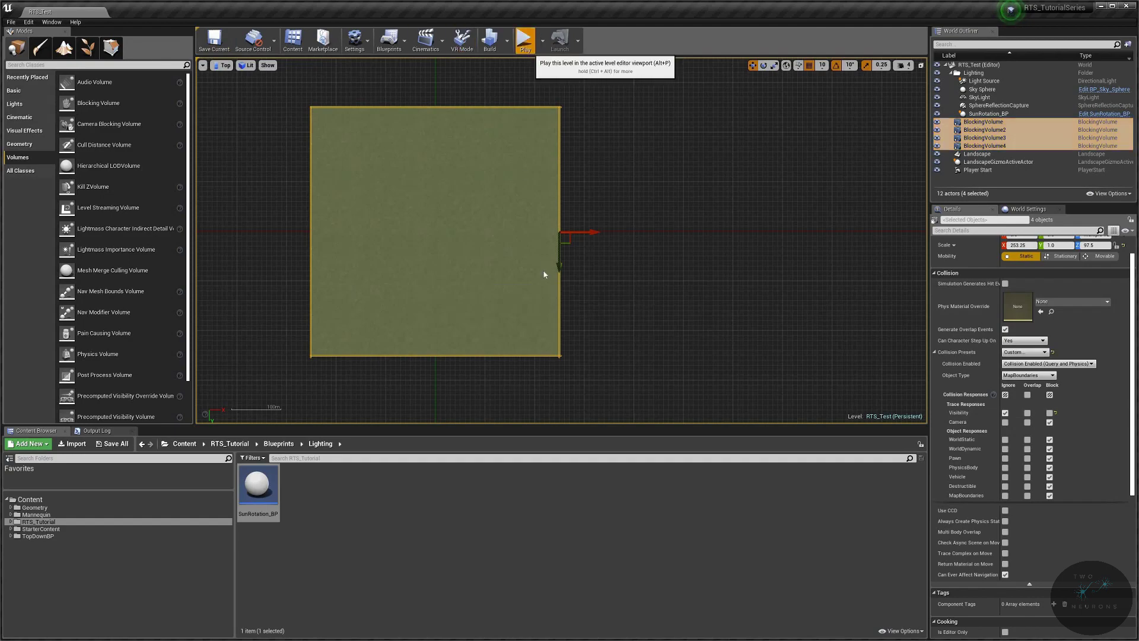
{"action": "left_click", "coordinate": [525, 38]}
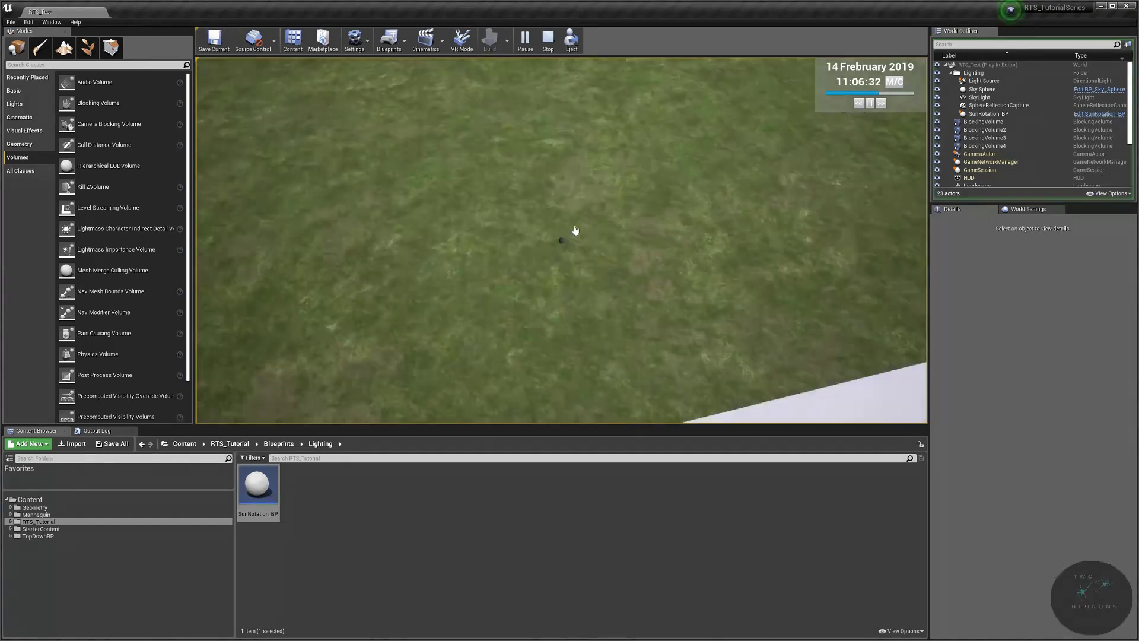
{"action": "key", "text": "Escape"}
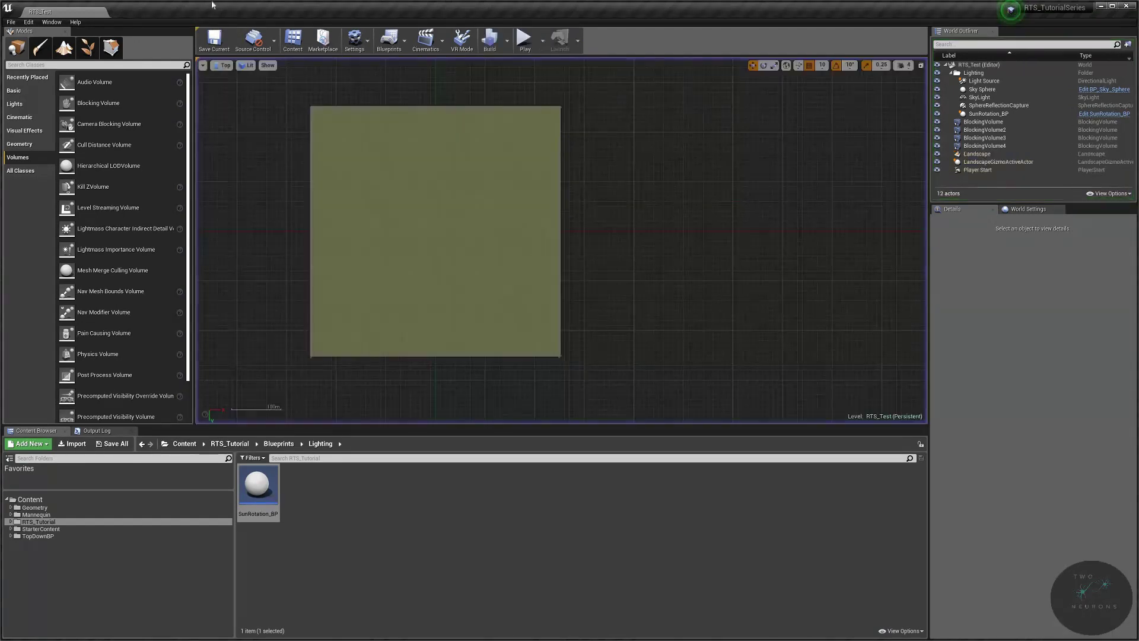
Step: Switch the viewport from Top to Perspective view and look around the landscape
{"action": "left_click", "coordinate": [225, 65]}
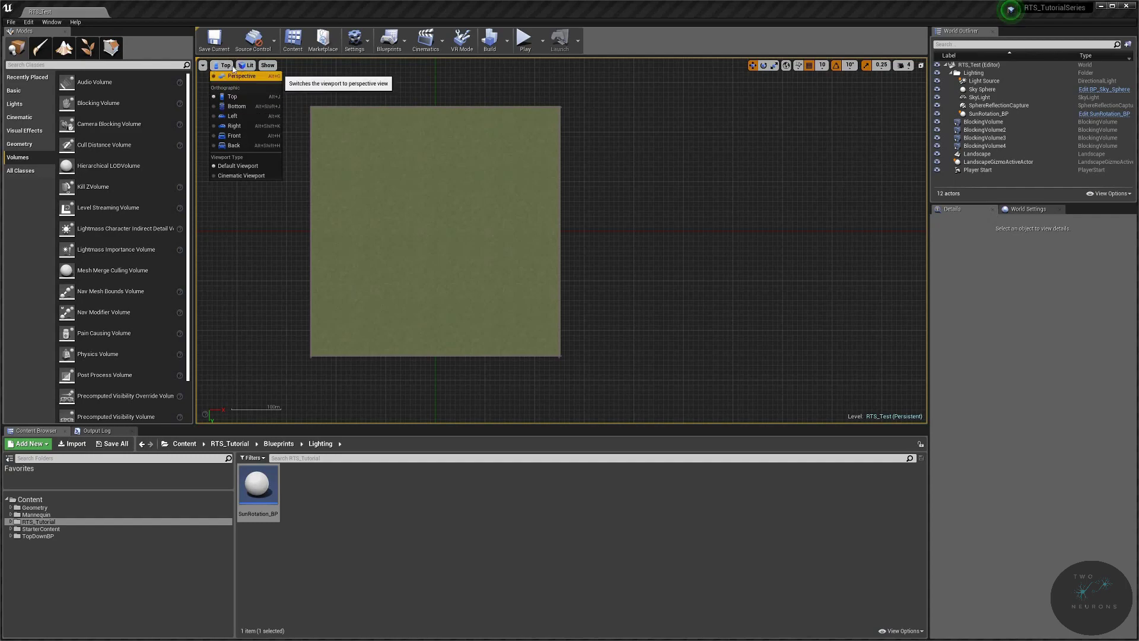
{"action": "left_click", "coordinate": [247, 65]}
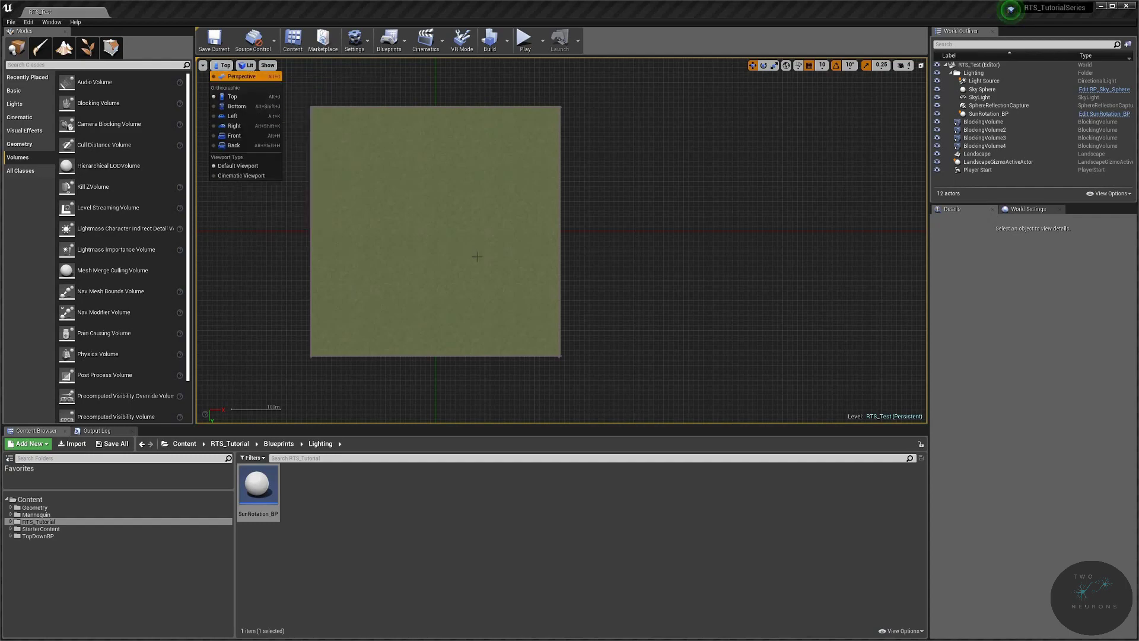
{"action": "left_click", "coordinate": [247, 76]}
{"action": "right_click_drag", "start_coordinate": [561, 268], "coordinate": [498, 223]}
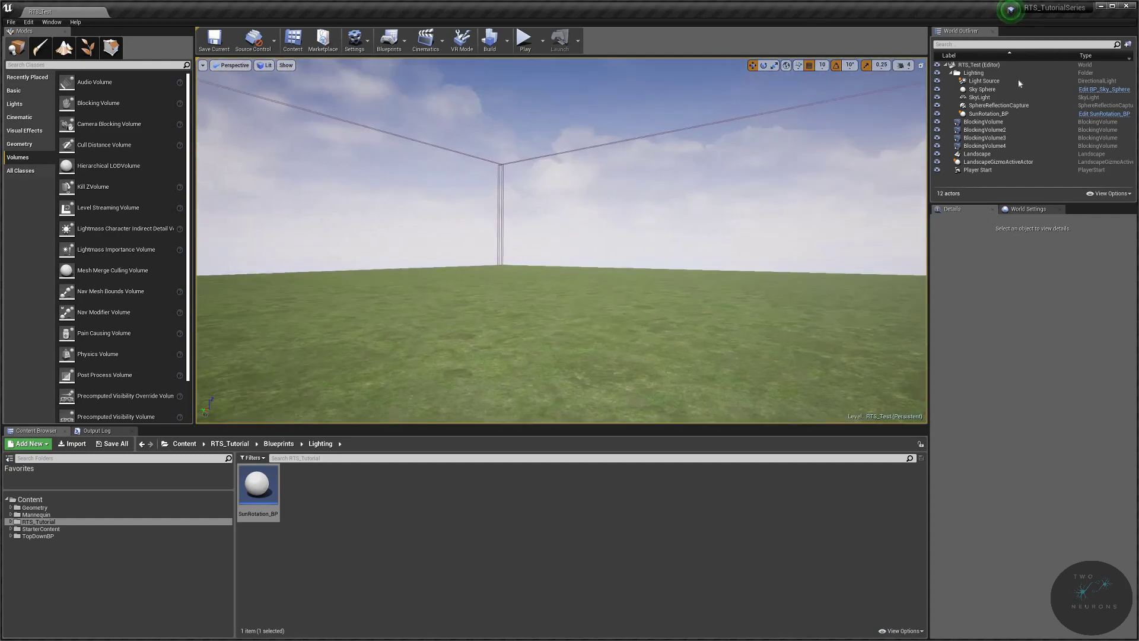
Step: Focus on Player Start, orbit down over the grass, and collapse the Lighting folder
{"action": "double_click", "coordinate": [1001, 170]}
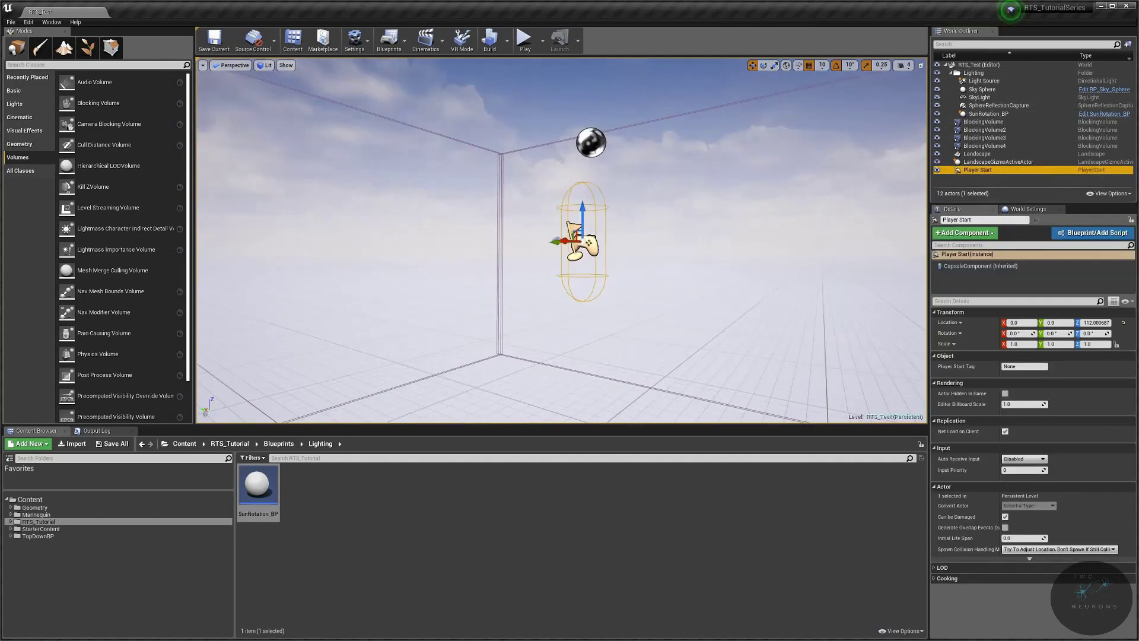
{"action": "right_click_drag", "start_coordinate": [561, 178], "coordinate": [561, 374]}
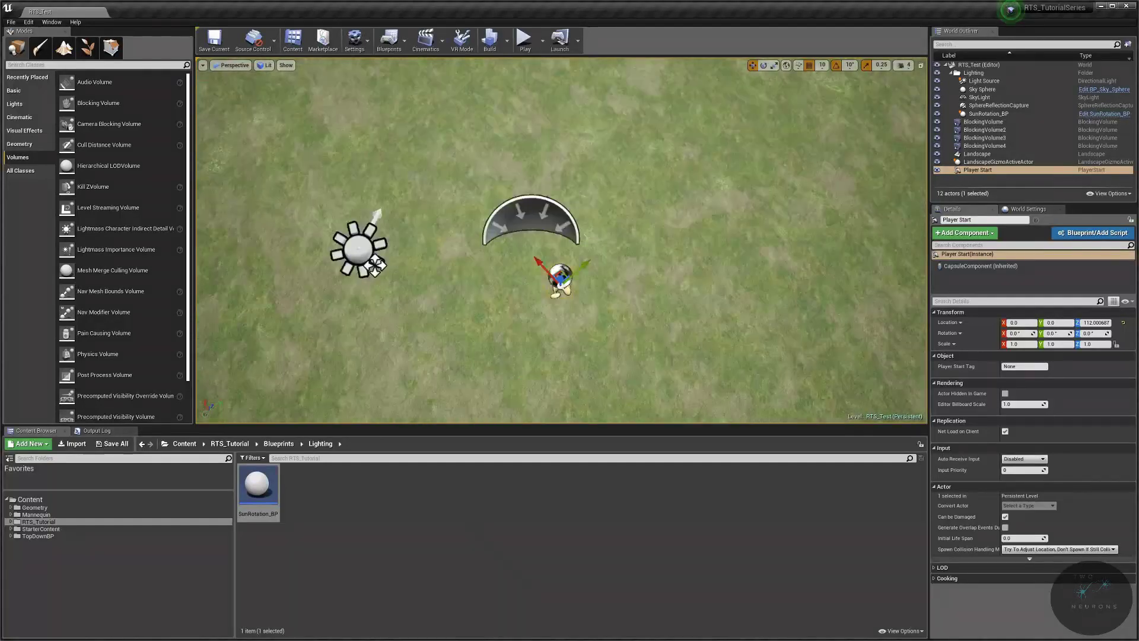
{"action": "scroll", "coordinate": [570, 268], "scroll_direction": "down", "scroll_amount": 3}
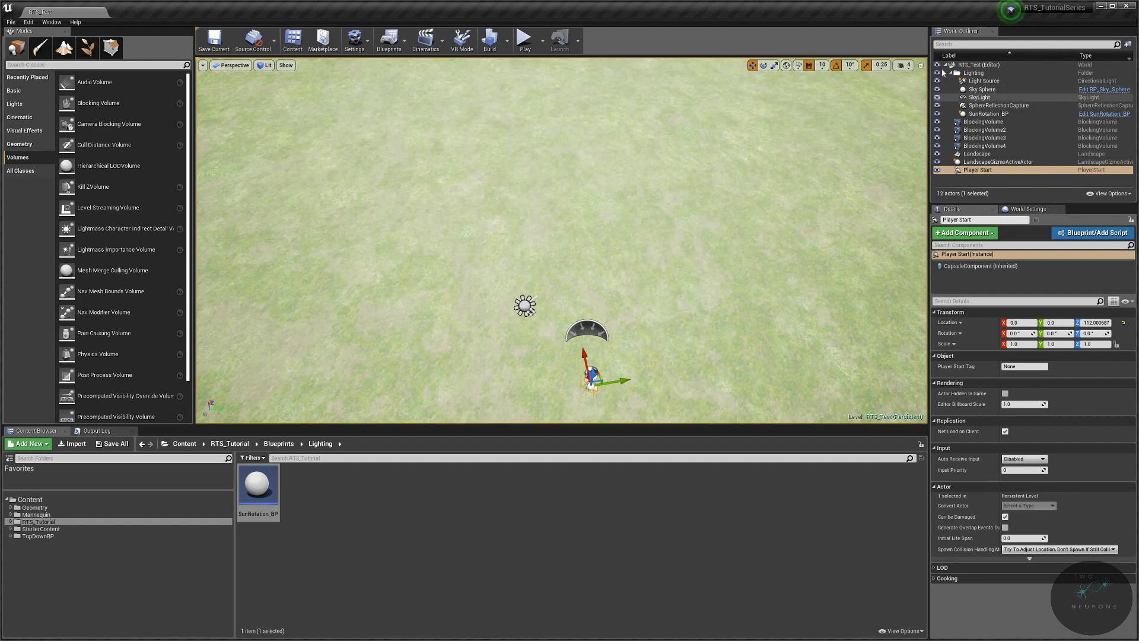
{"action": "left_click", "coordinate": [950, 72]}
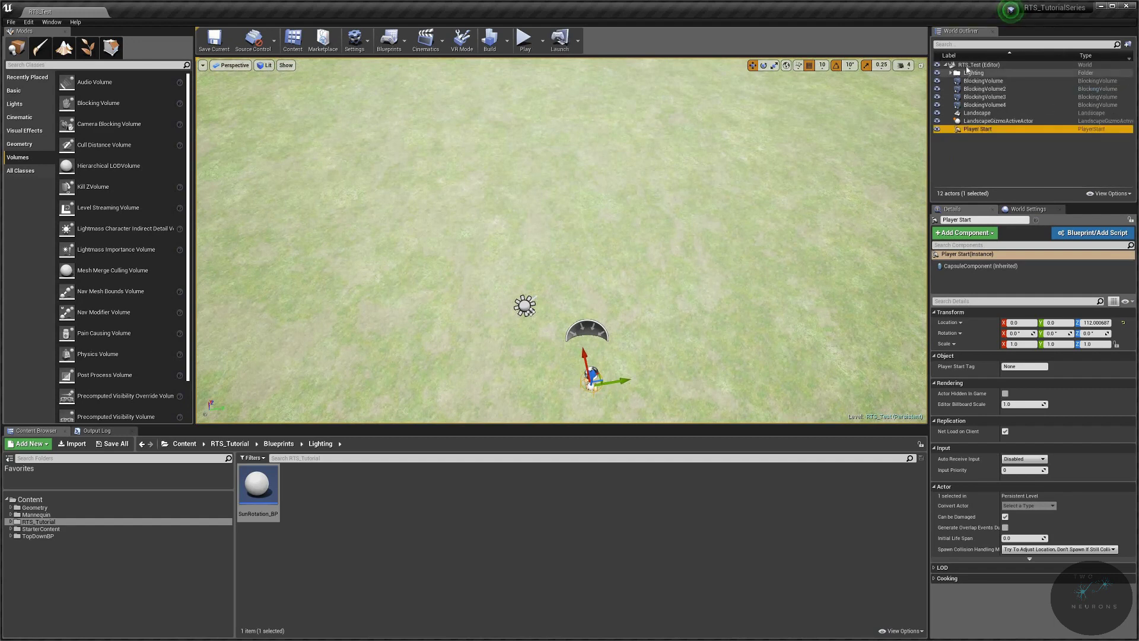
{"action": "left_click", "coordinate": [970, 66]}
Step: Create a new World Outliner folder named Mapboundaries
{"action": "right_click", "coordinate": [970, 65]}
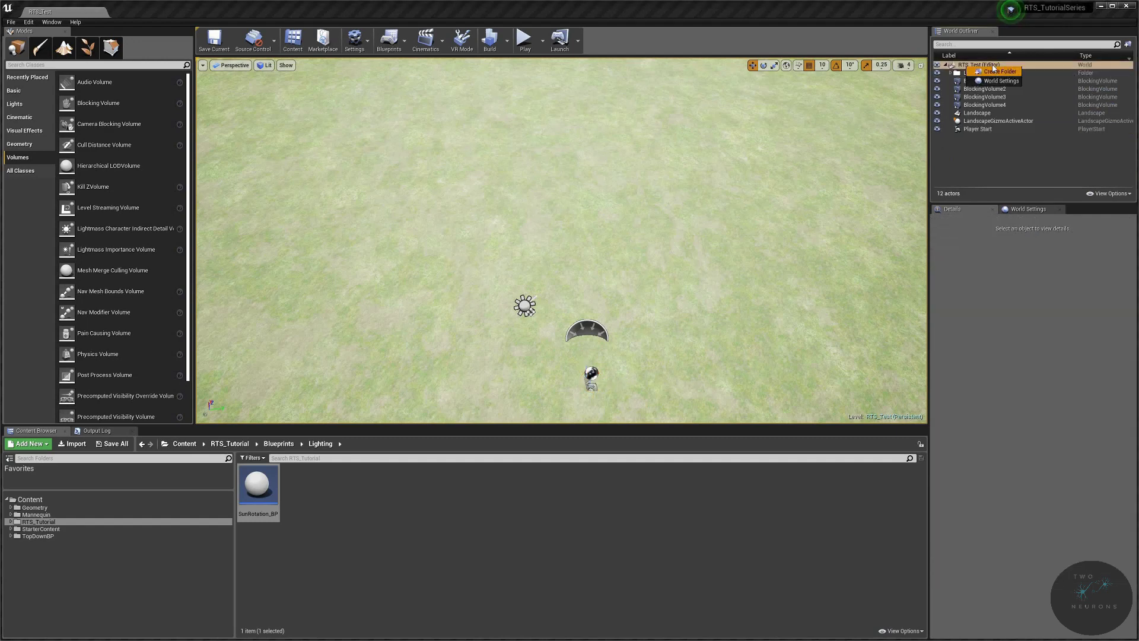
{"action": "left_click", "coordinate": [994, 72]}
{"action": "type", "text": "Mapboundari"}
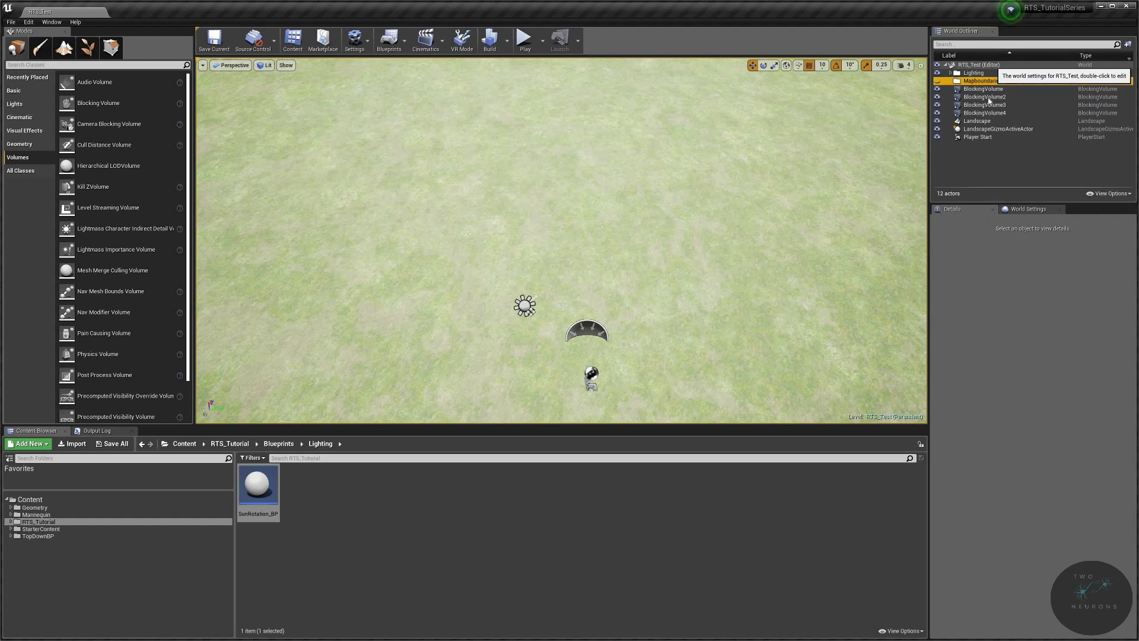
{"action": "key", "text": "Return"}
Step: Move the four BlockingVolumes into Mapboundaries and collapse the folder
{"action": "left_click", "coordinate": [983, 90]}
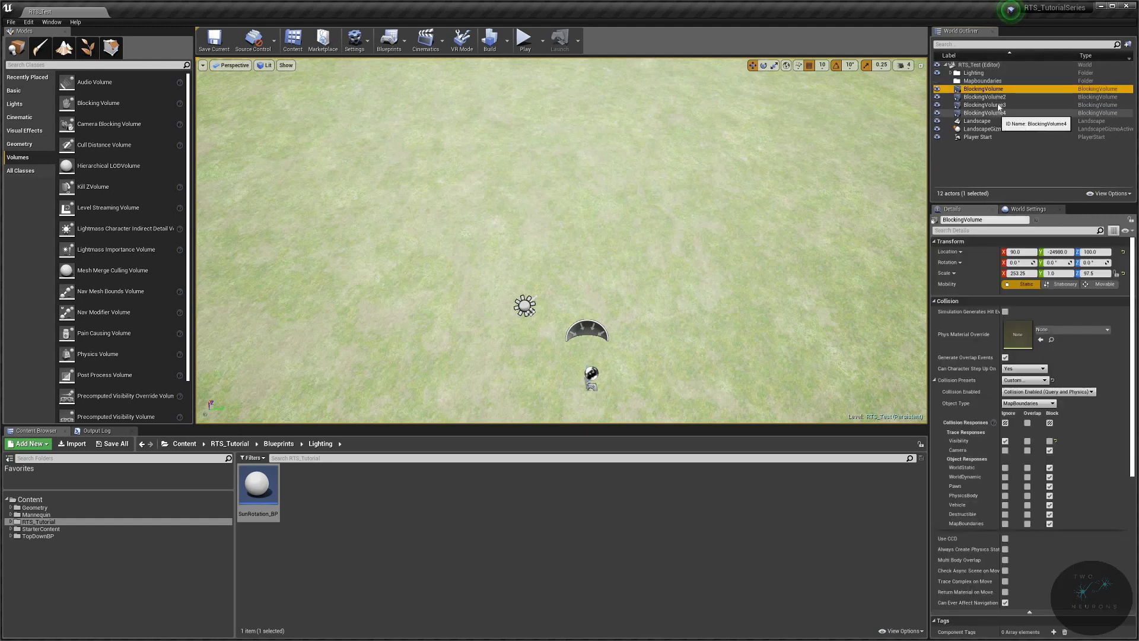
{"action": "left_click", "coordinate": [997, 114], "text": "shift"}
{"action": "left_click_drag", "start_coordinate": [988, 105], "coordinate": [982, 81]}
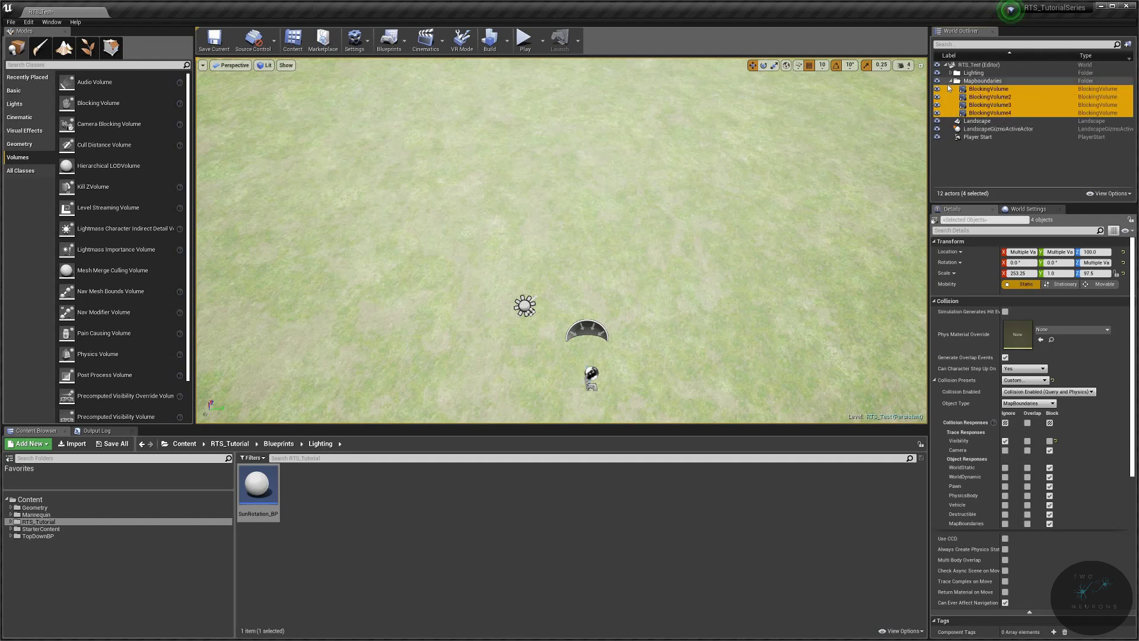
{"action": "left_click", "coordinate": [953, 80]}
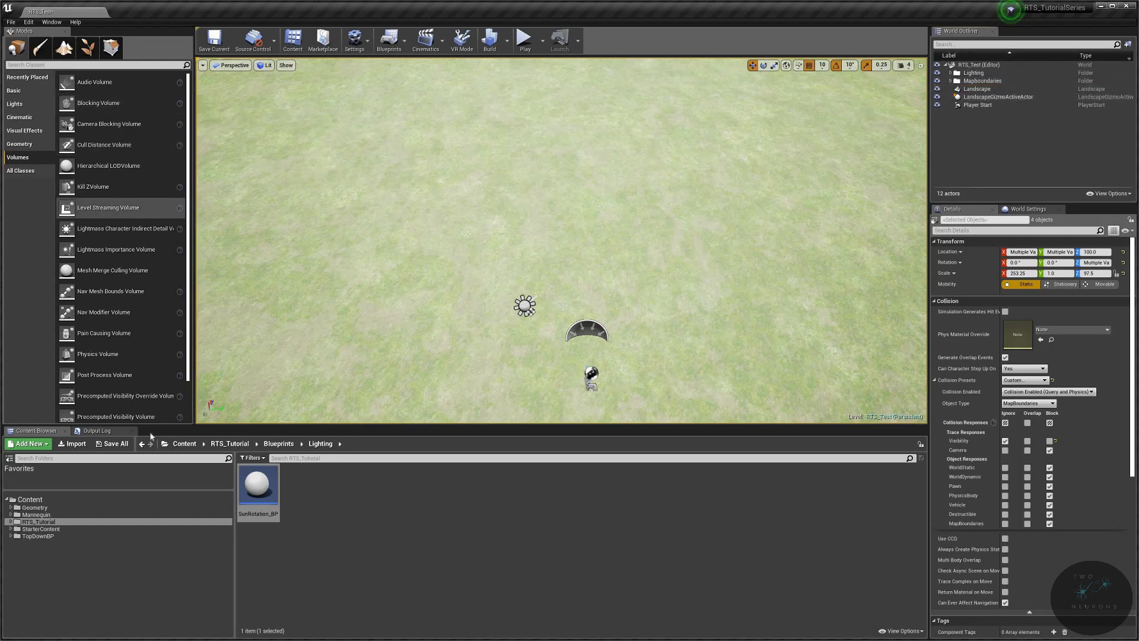
Step: Place the rock mesh from Content/RTS_Tutorial/Meshes onto the grass
{"action": "left_click", "coordinate": [229, 443]}
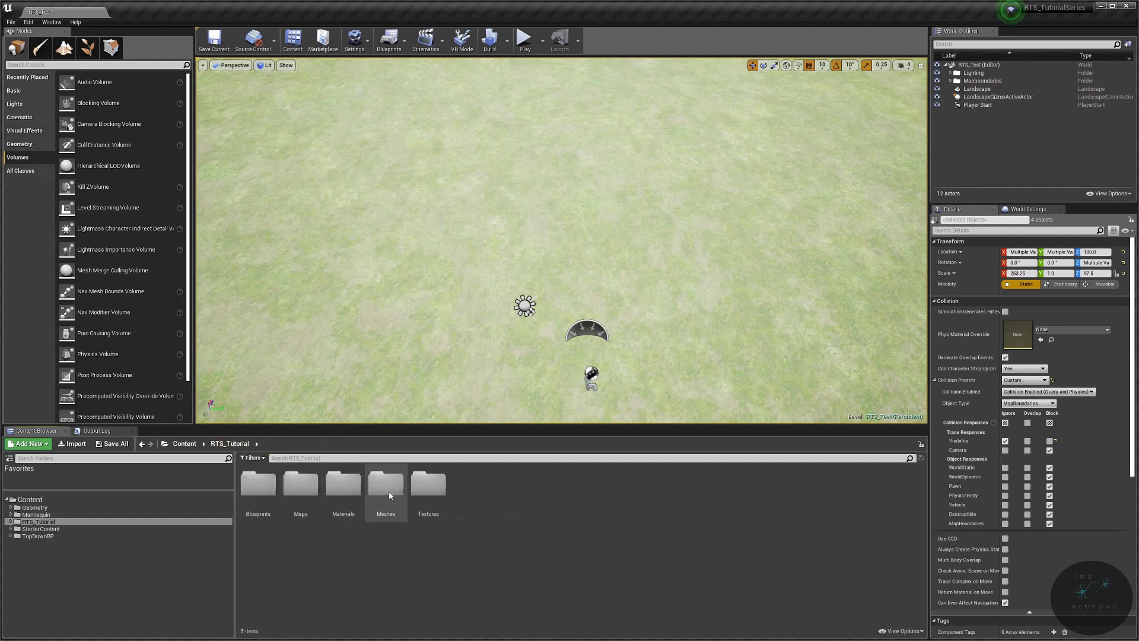
{"action": "double_click", "coordinate": [386, 488]}
{"action": "right_click_drag", "start_coordinate": [561, 222], "coordinate": [562, 161]}
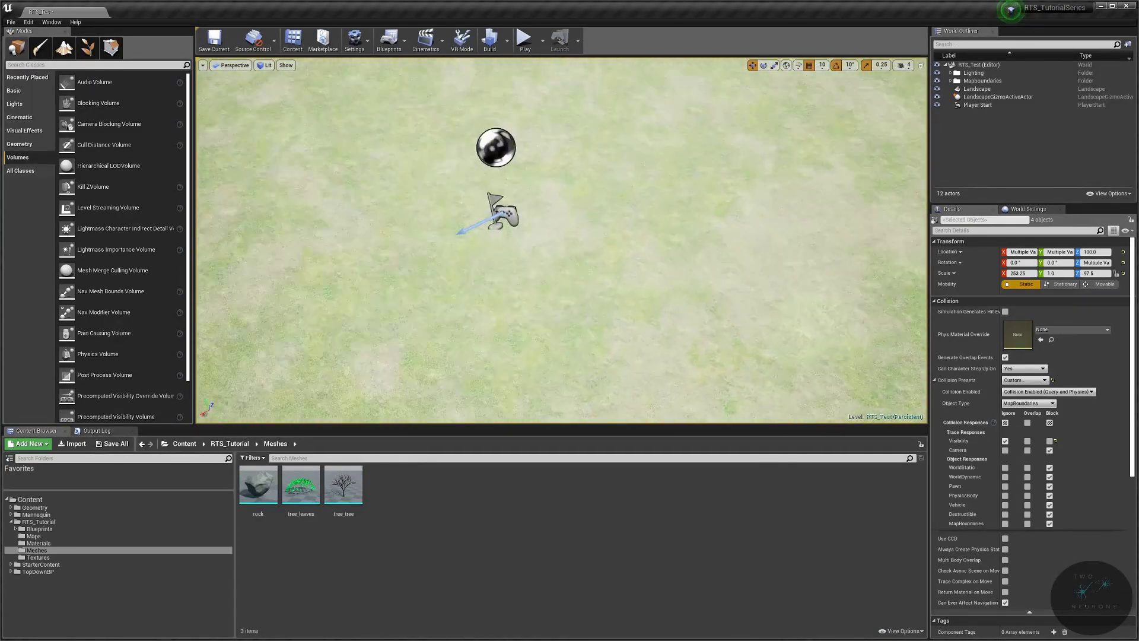
{"action": "right_click_drag", "start_coordinate": [561, 223], "coordinate": [434, 341]}
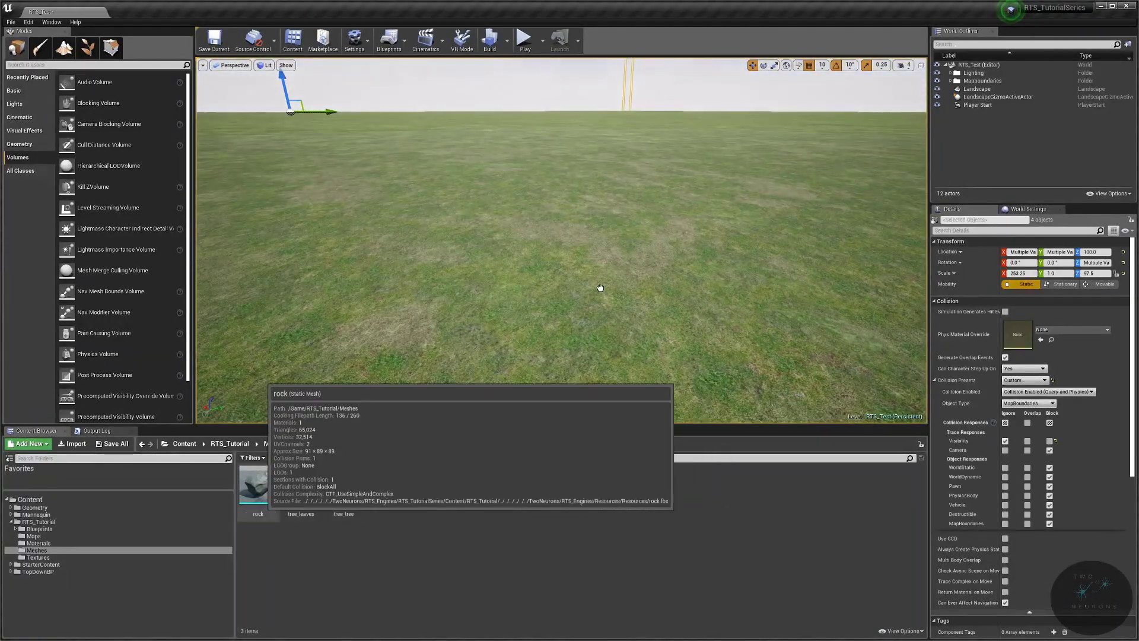
{"action": "left_click_drag", "start_coordinate": [258, 488], "coordinate": [632, 272]}
{"action": "right_click_drag", "start_coordinate": [561, 223], "coordinate": [561, 178]}
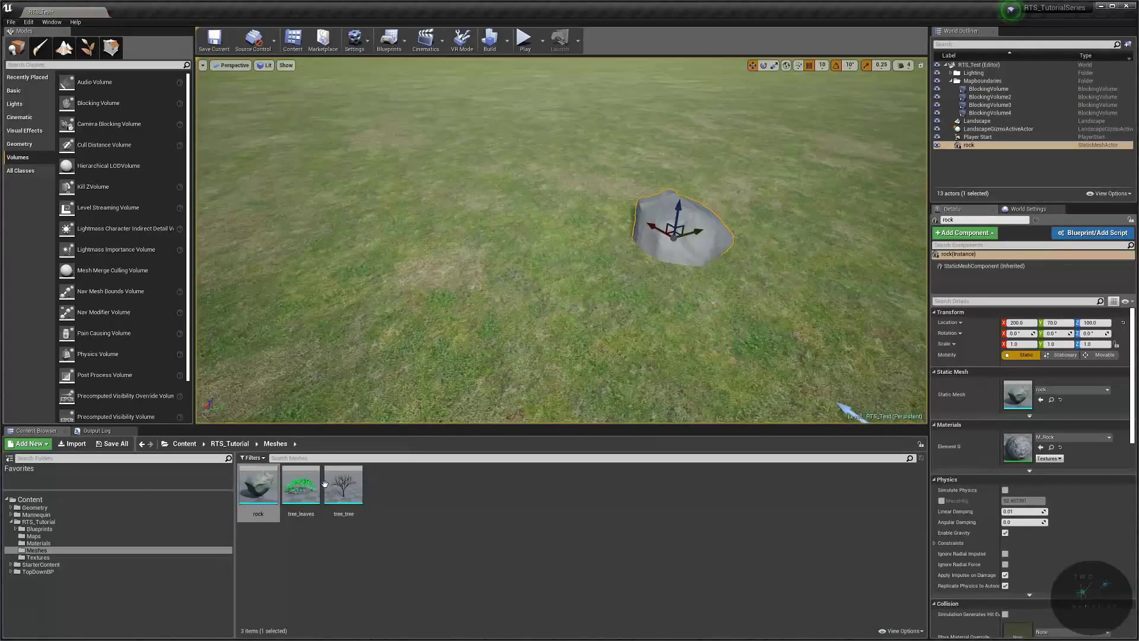
Step: Place tree_tree and tree_leaves beside the rock, then start a test play
{"action": "left_click", "coordinate": [343, 488]}
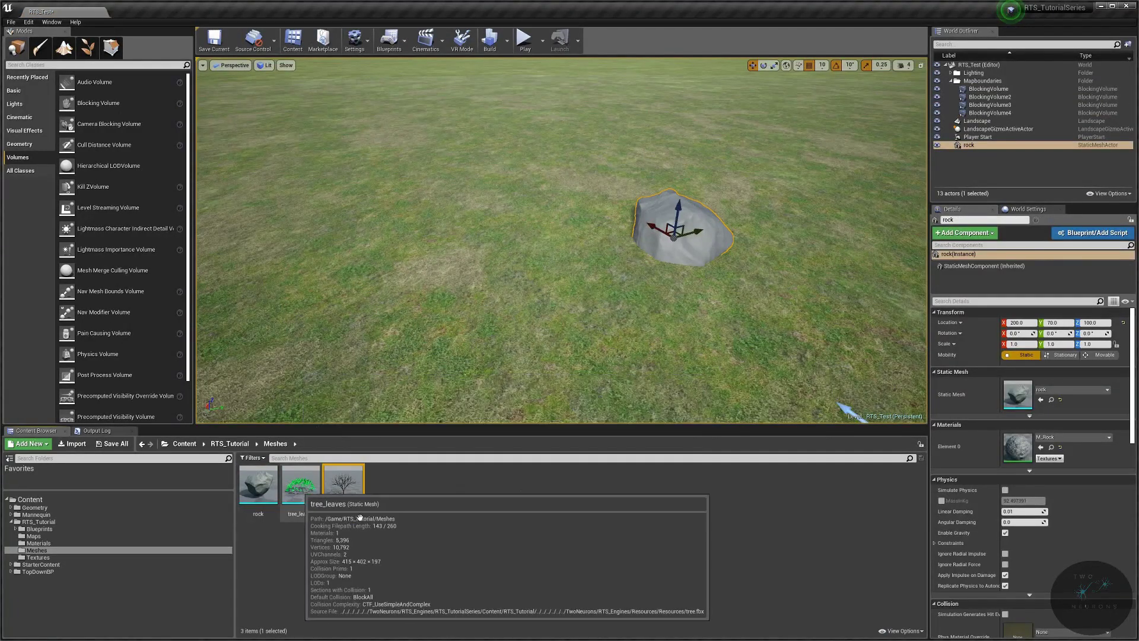
{"action": "left_click", "coordinate": [301, 487], "text": "ctrl"}
{"action": "left_click_drag", "start_coordinate": [343, 488], "coordinate": [402, 274]}
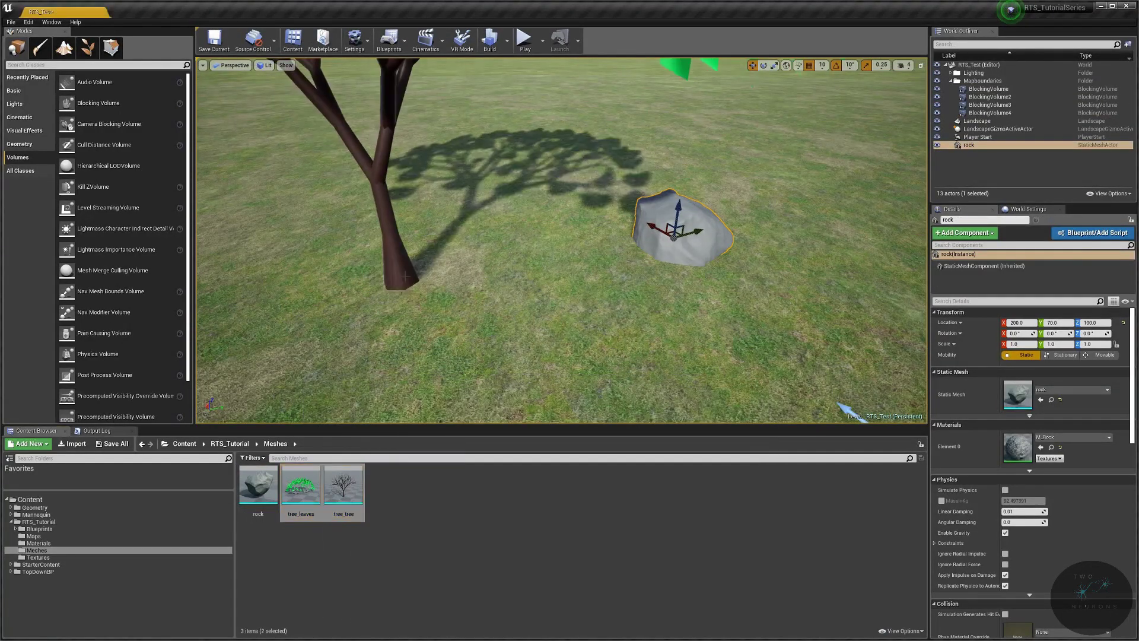
{"action": "mouse_move", "coordinate": [561, 268]}
{"action": "right_mouse_down"}
{"action": "mouse_move", "coordinate": [499, 222]}
{"action": "mouse_move", "coordinate": [549, 23]}
{"action": "right_mouse_up"}
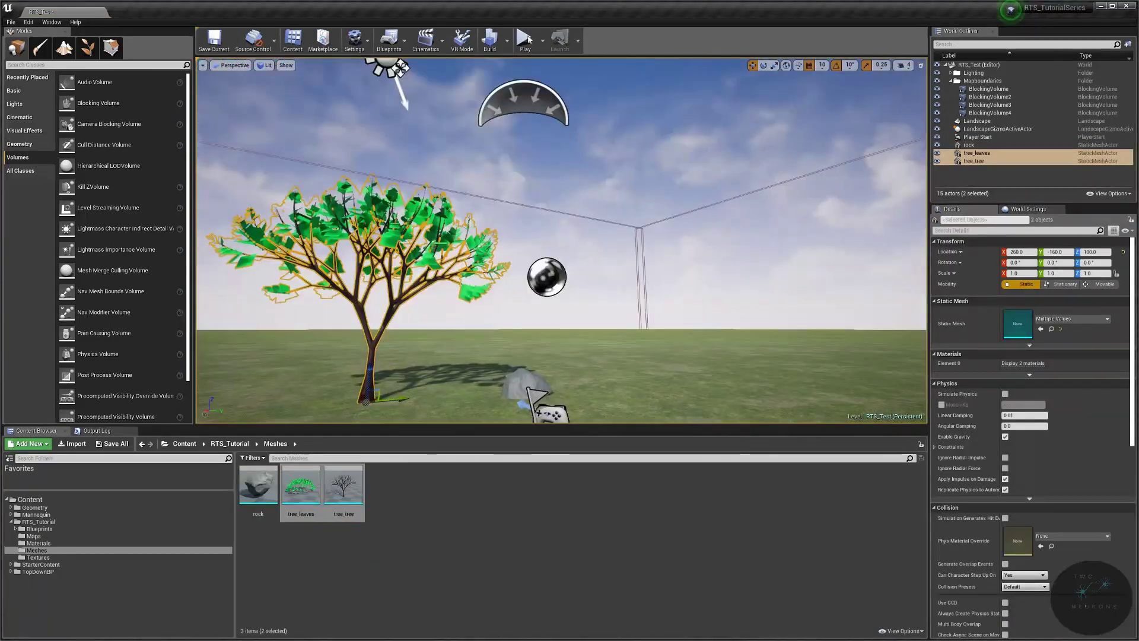
{"action": "left_click", "coordinate": [524, 38]}
{"action": "scroll", "coordinate": [557, 214], "scroll_direction": "up", "scroll_amount": 10}
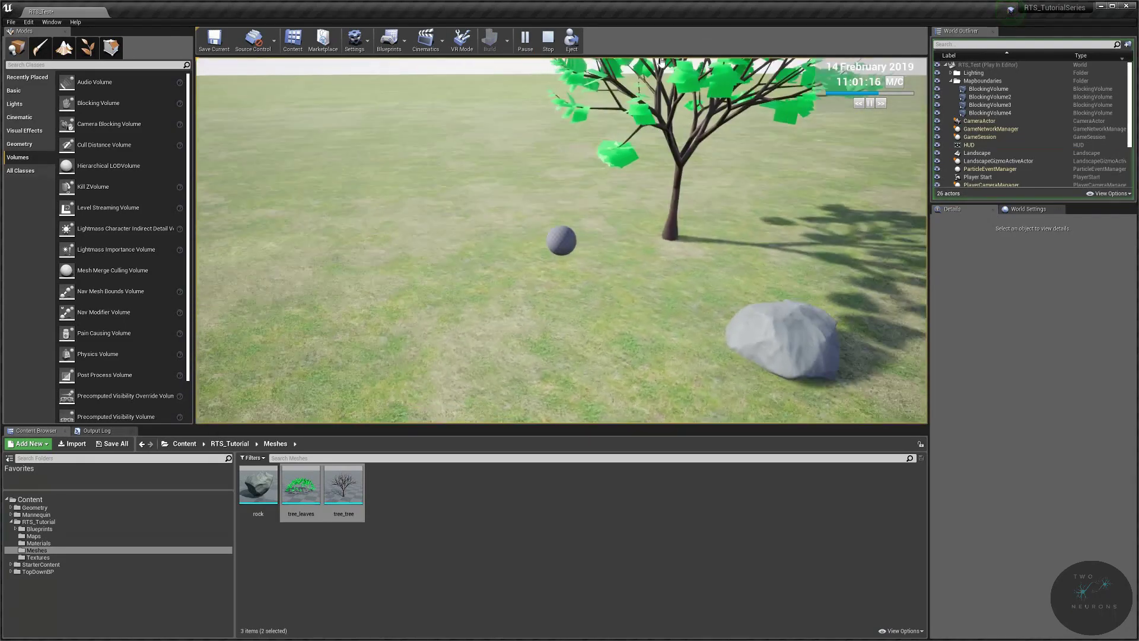
{"action": "middle_click_drag", "start_coordinate": [660, 64], "coordinate": [561, 63]}
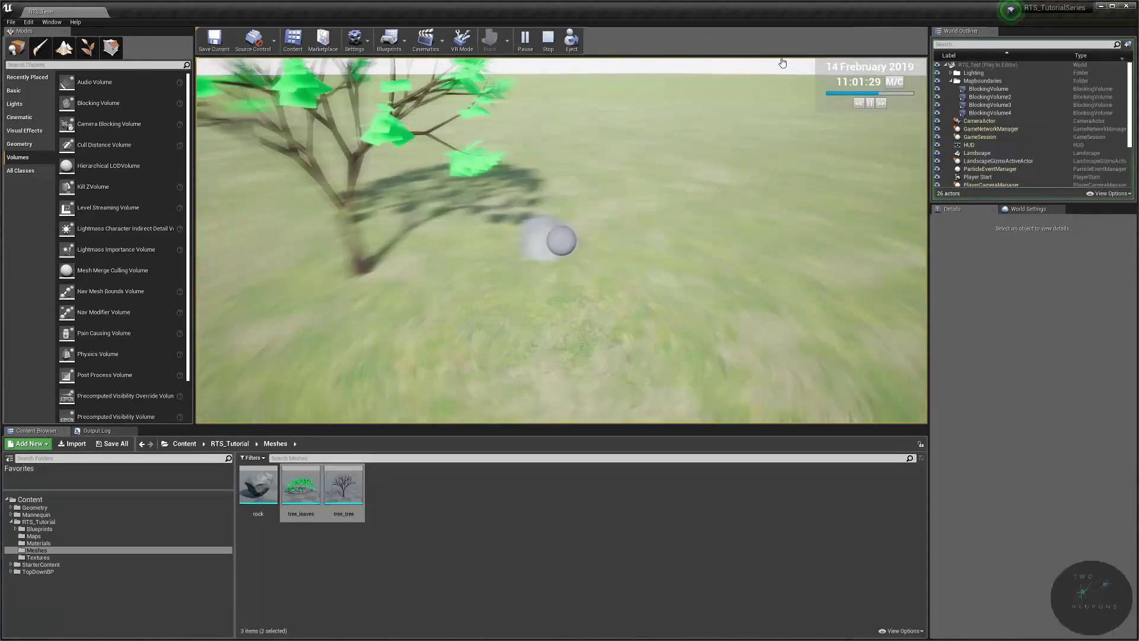
{"action": "scroll", "coordinate": [562, 179], "scroll_direction": "down", "scroll_amount": 10}
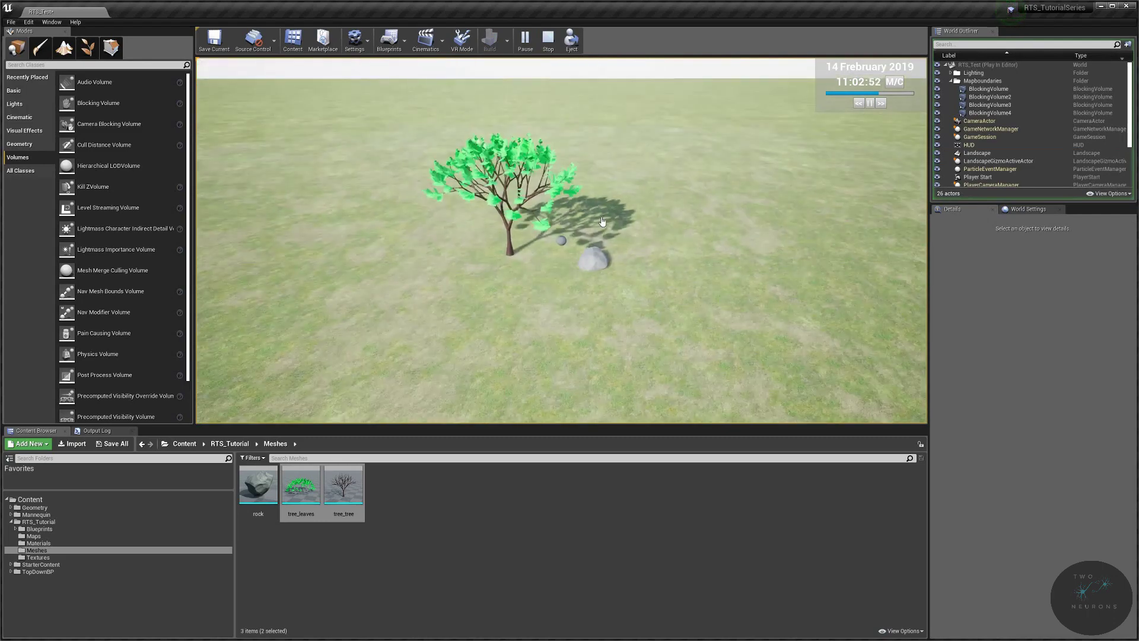
{"action": "scroll", "coordinate": [603, 223], "scroll_direction": "down", "scroll_amount": 8}
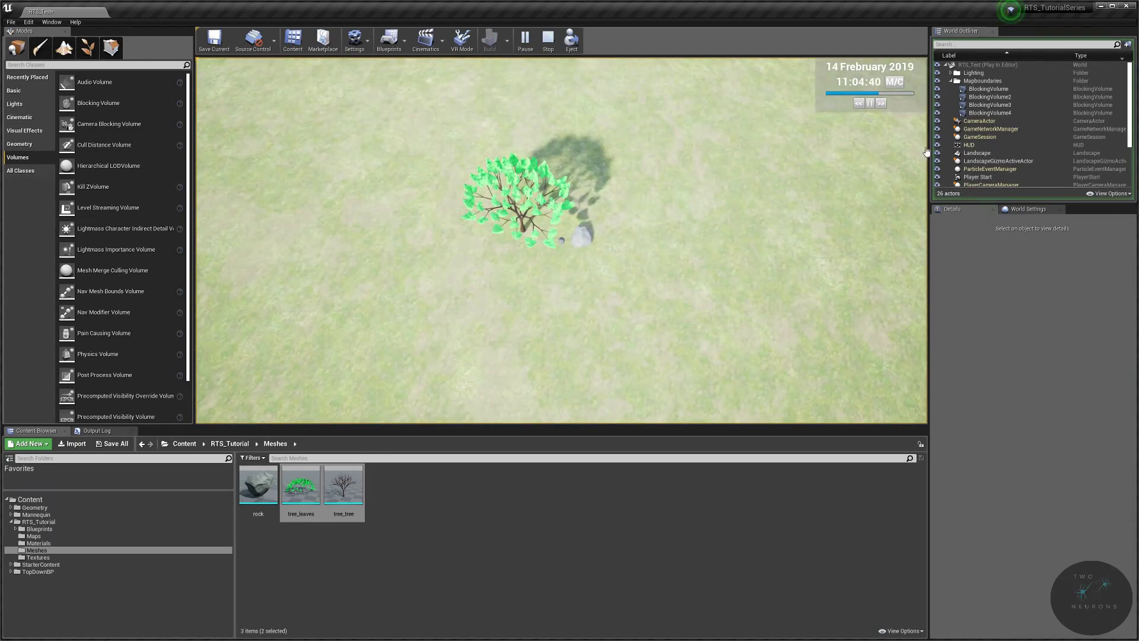
{"action": "key", "text": "d"}
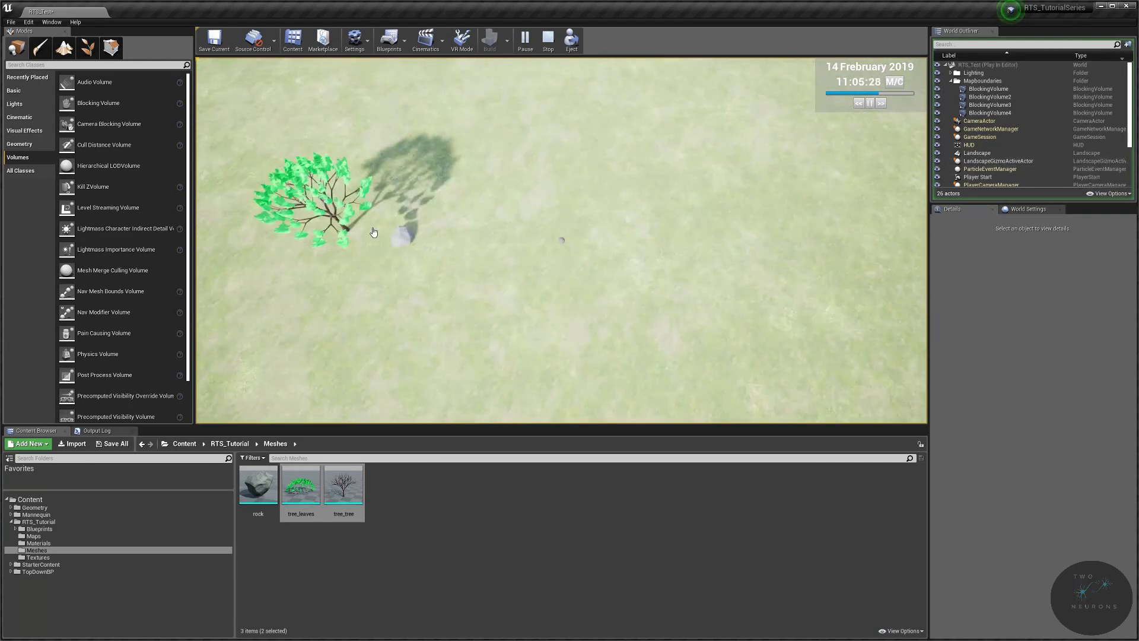